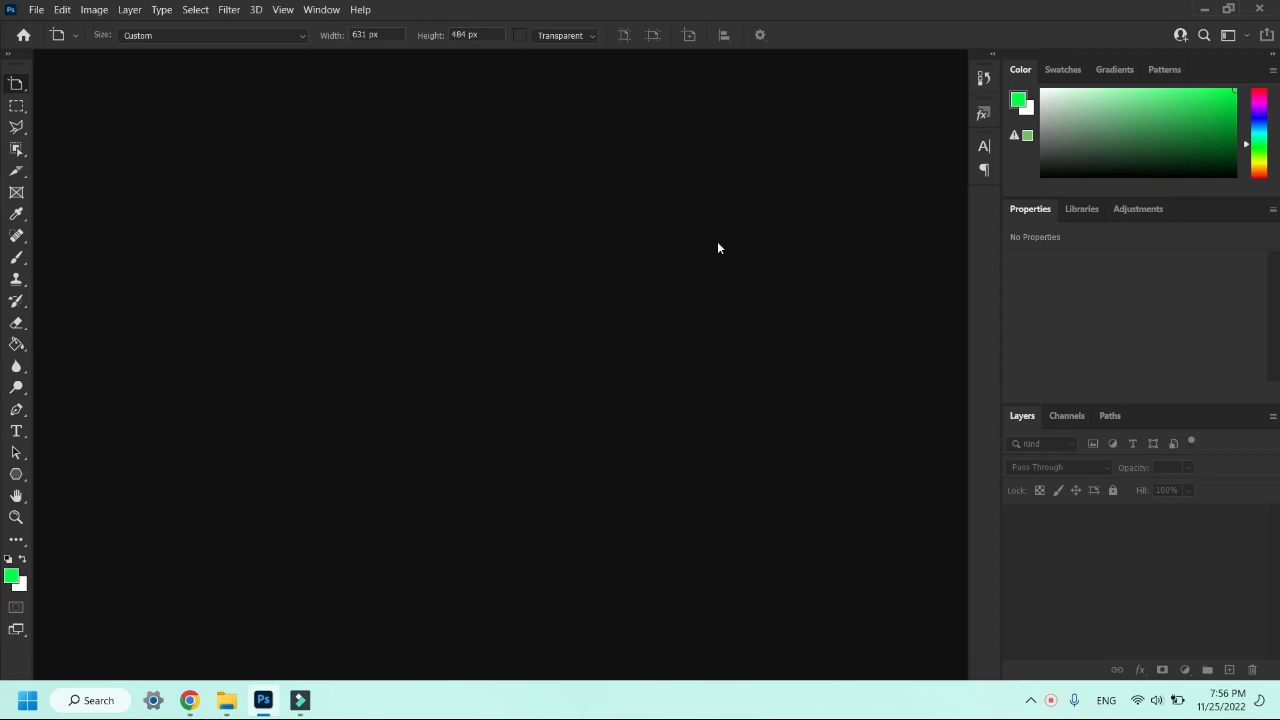
- Select the Move tool and return to the Artboard tool
{"action": "left_click", "coordinate": [22, 89]}
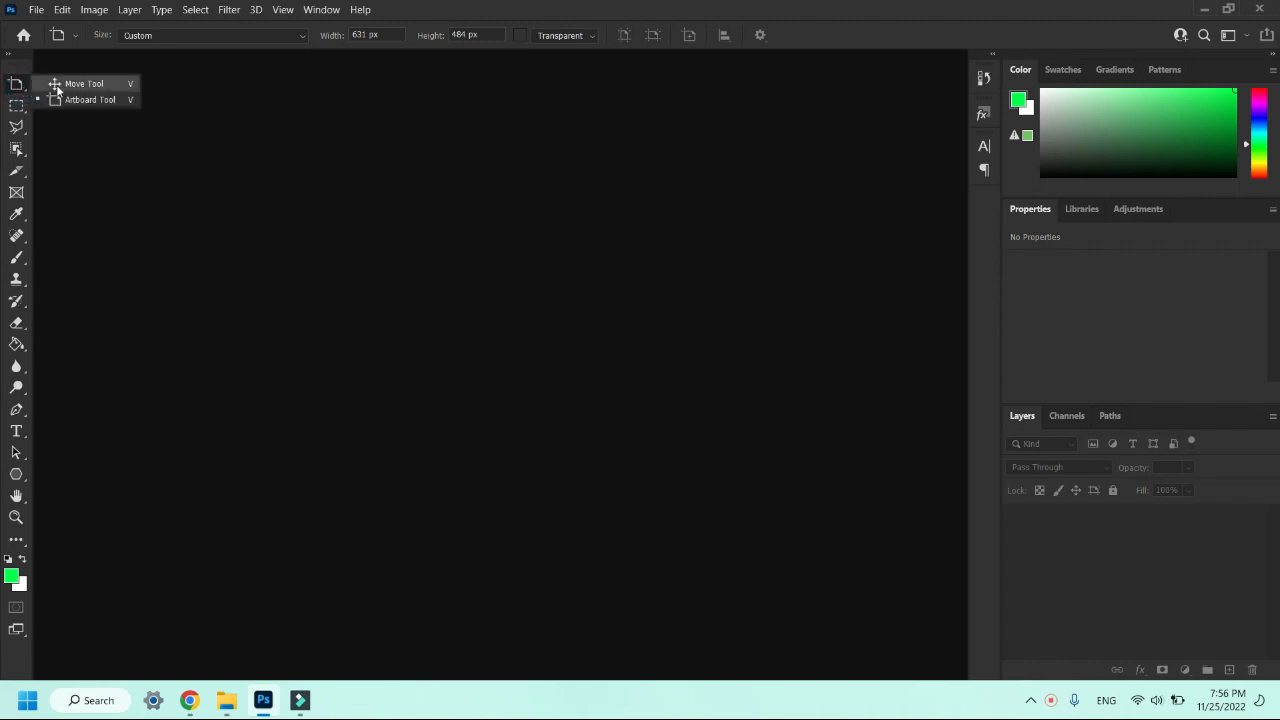
{"action": "left_click", "coordinate": [50, 85]}
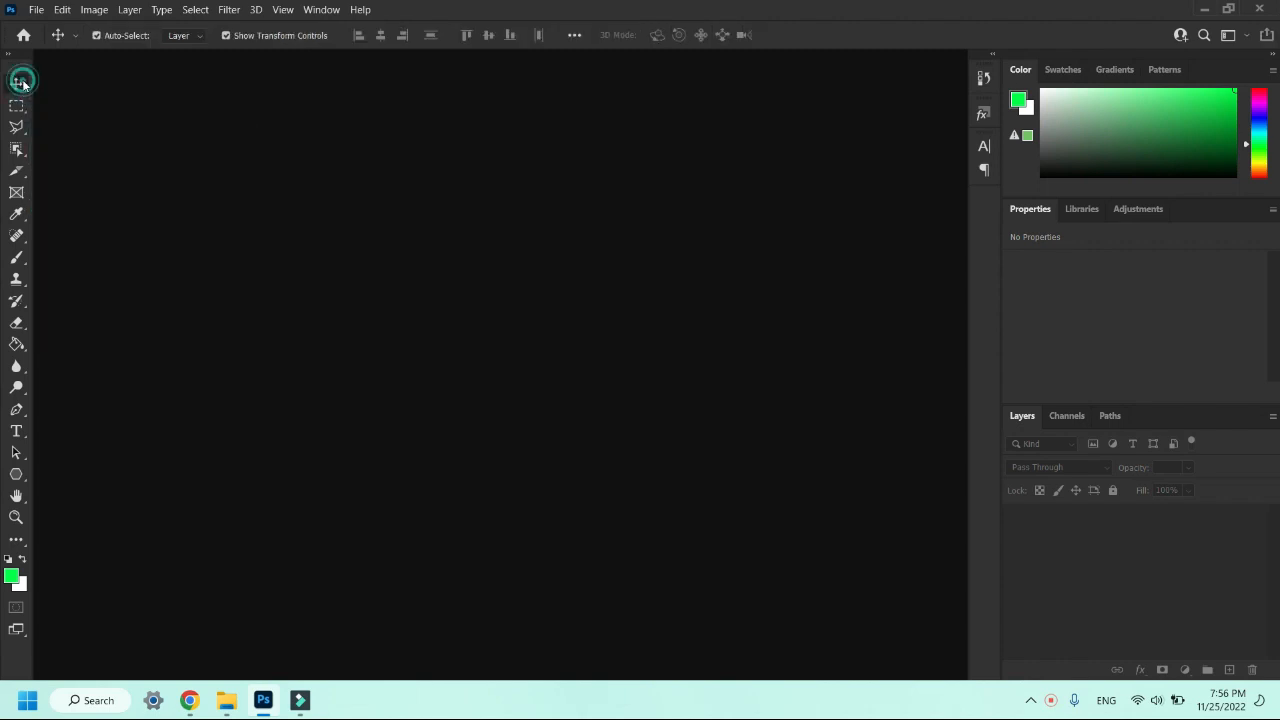
{"action": "left_click", "coordinate": [22, 86]}
{"action": "left_click", "coordinate": [60, 99]}
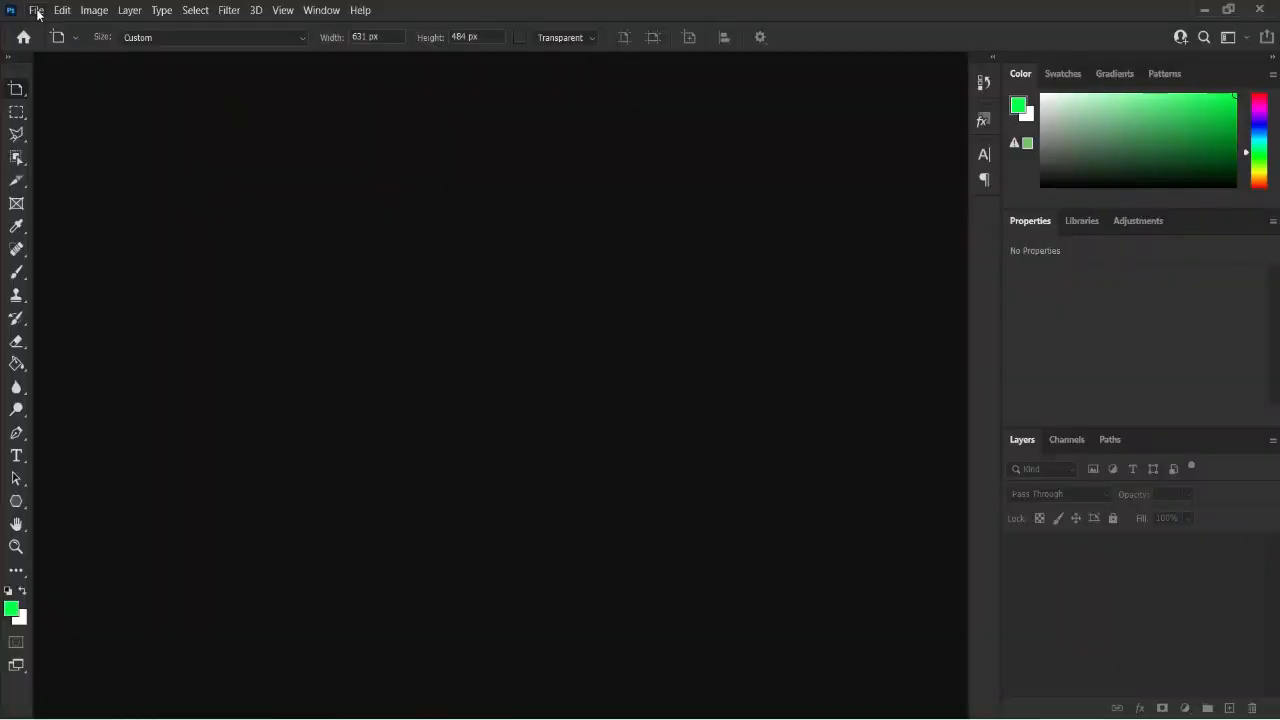
- Set up a new document of type Artboard with the Mobile Design (320, 1024) artboard size
{"action": "left_click", "coordinate": [37, 12]}
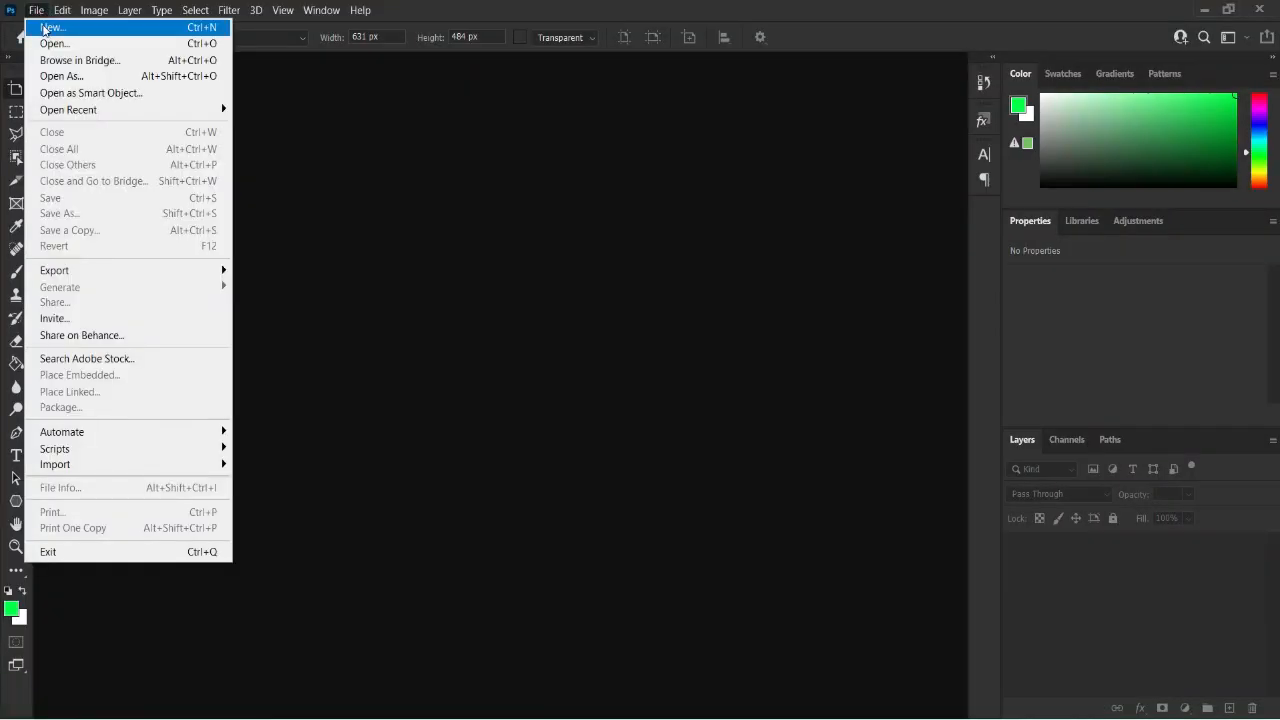
{"action": "left_click", "coordinate": [44, 30]}
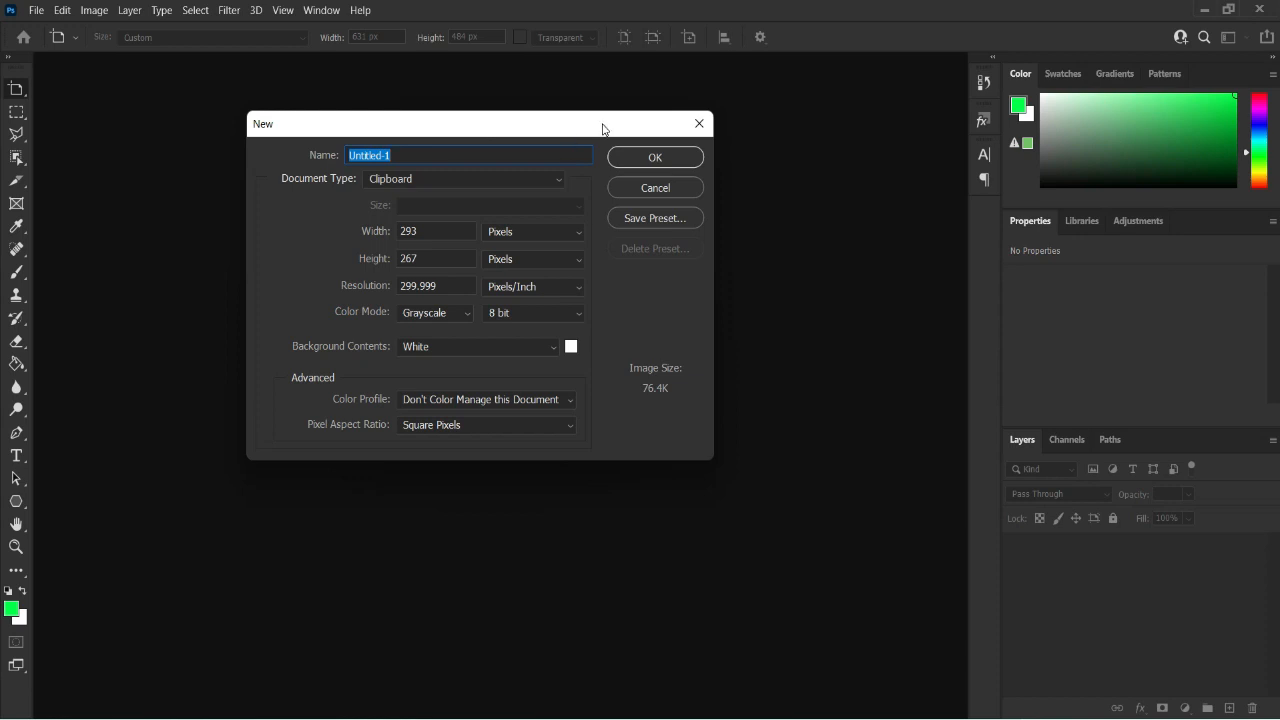
{"action": "left_click", "coordinate": [558, 180]}
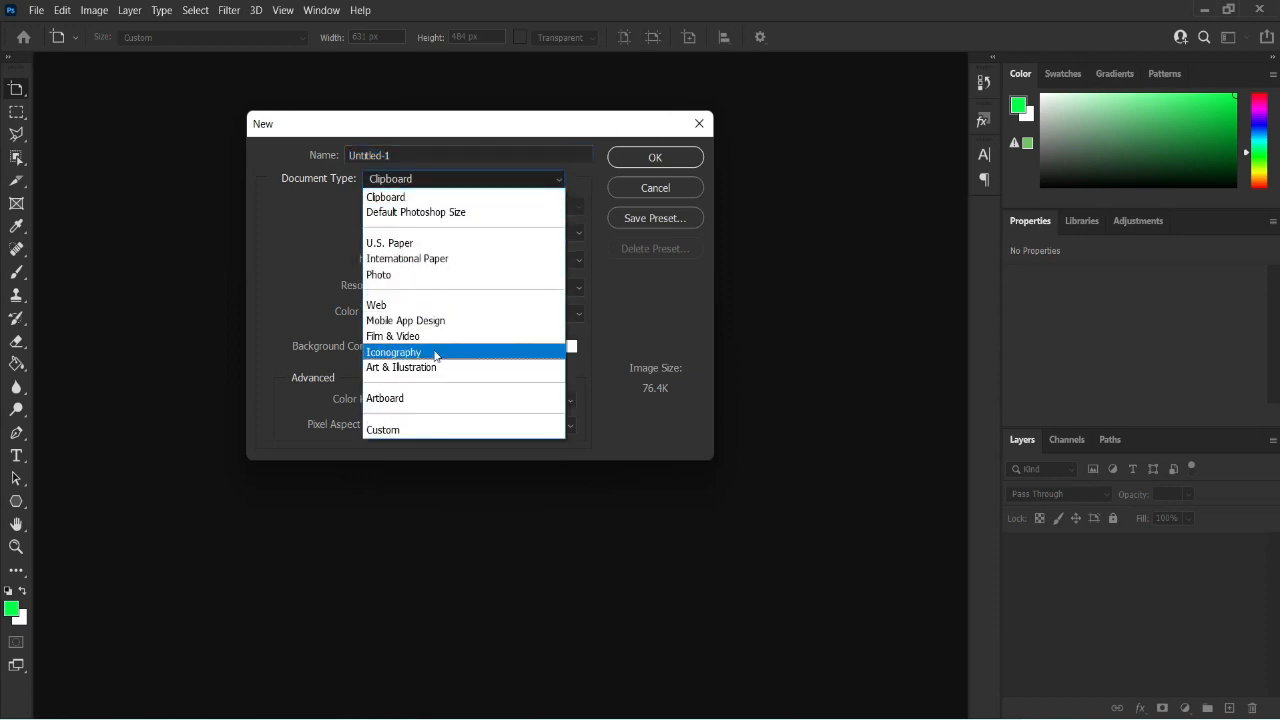
{"action": "left_click", "coordinate": [409, 400]}
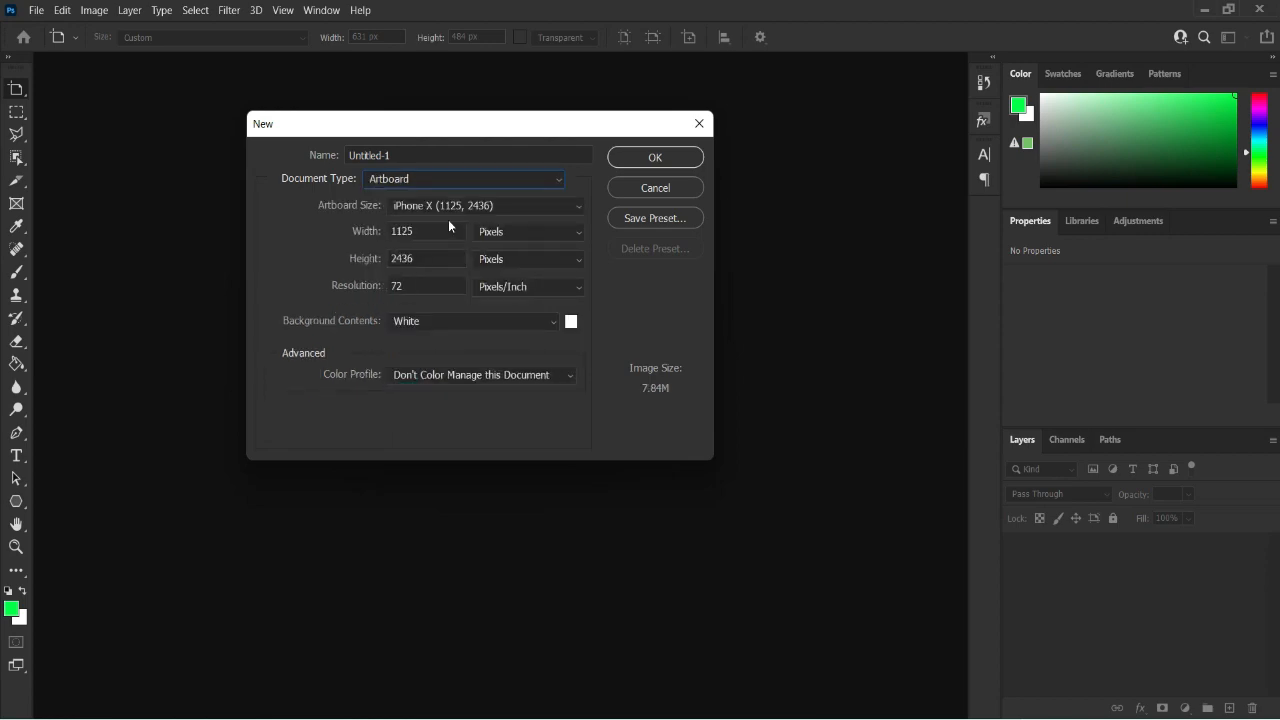
{"action": "left_click", "coordinate": [578, 207]}
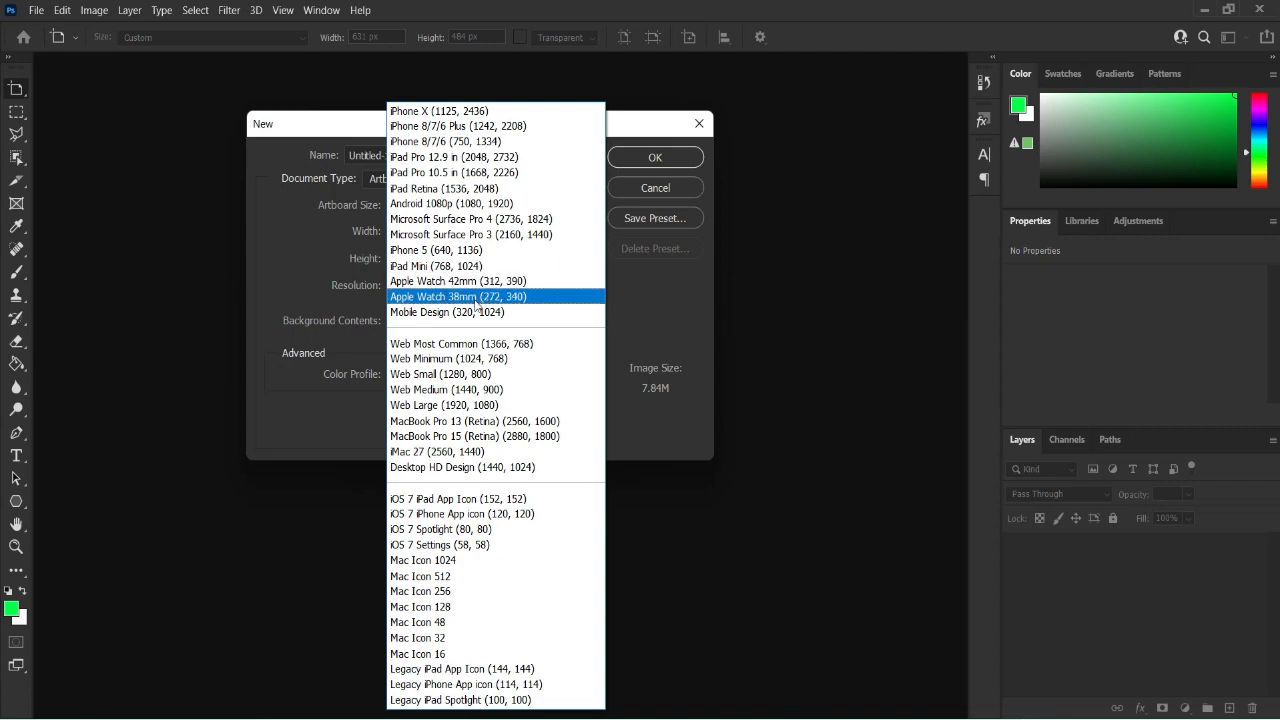
{"action": "left_click", "coordinate": [476, 312]}
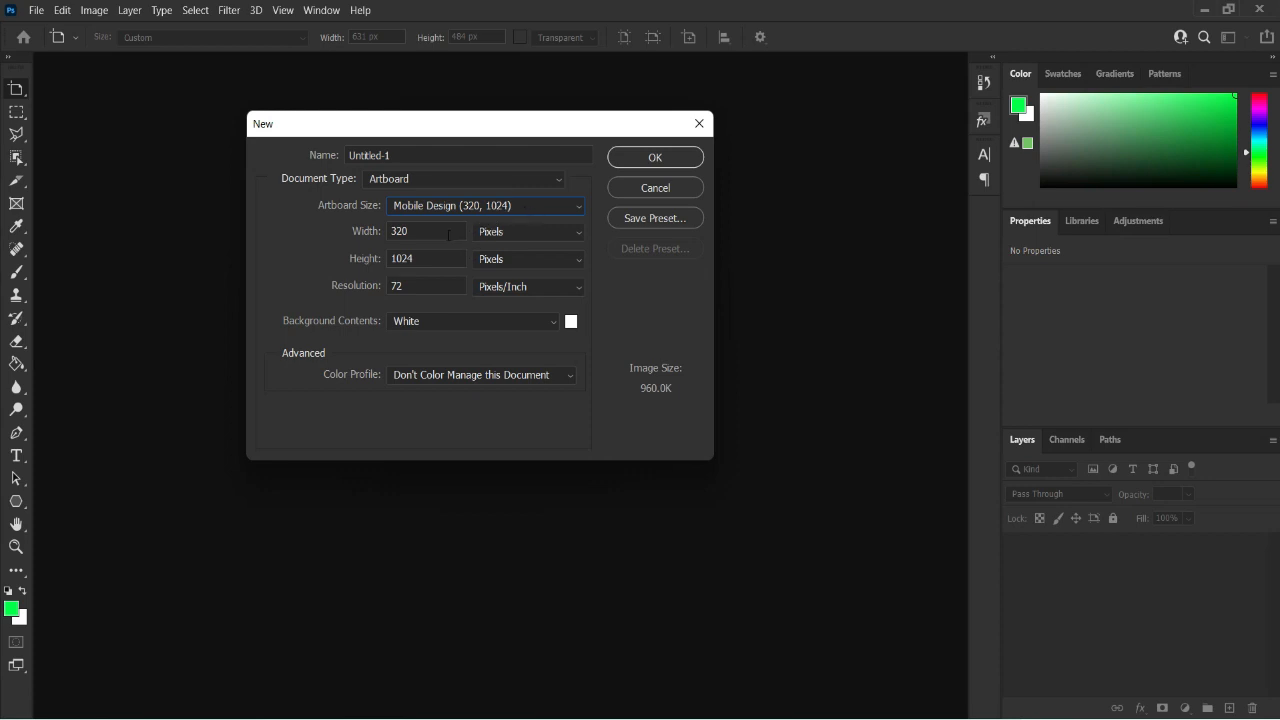
- Try Transparent background contents for the new mobile document, and close the document once it is created
{"action": "left_click_drag", "start_coordinate": [448, 234], "coordinate": [395, 249]}
{"action": "double_click", "coordinate": [422, 258]}
{"action": "double_click", "coordinate": [420, 285]}
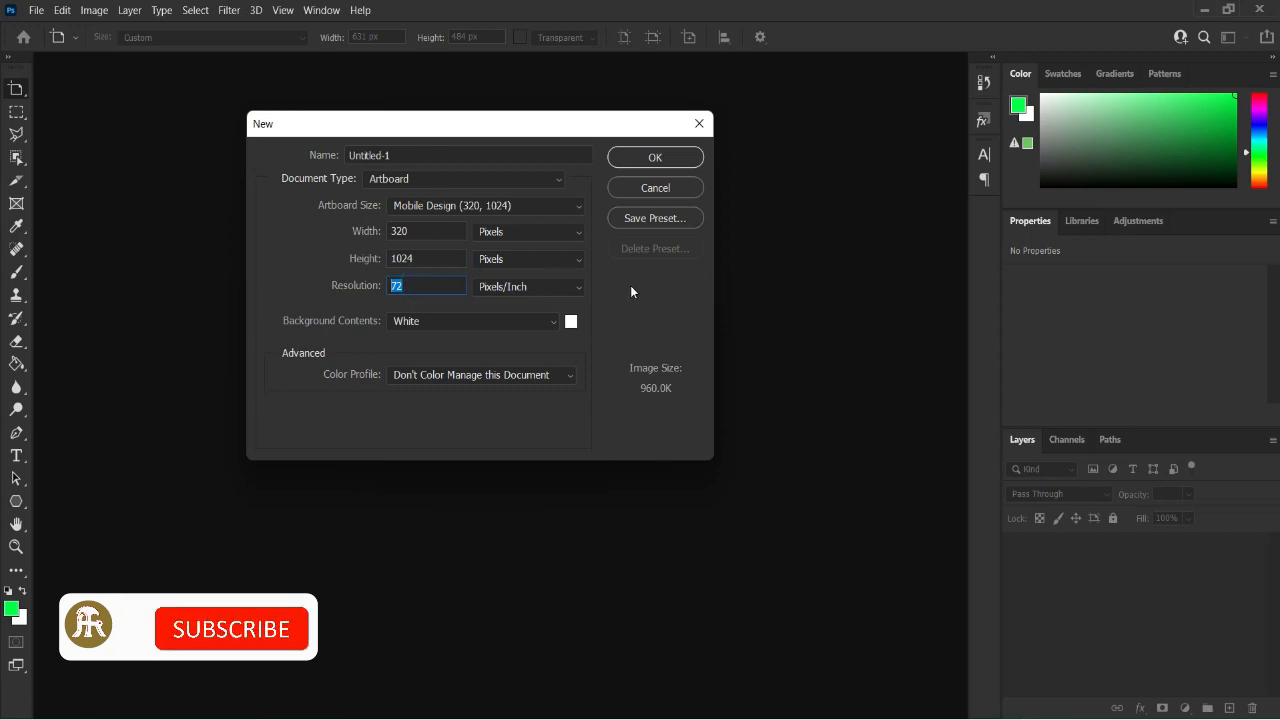
{"action": "left_click", "coordinate": [556, 322]}
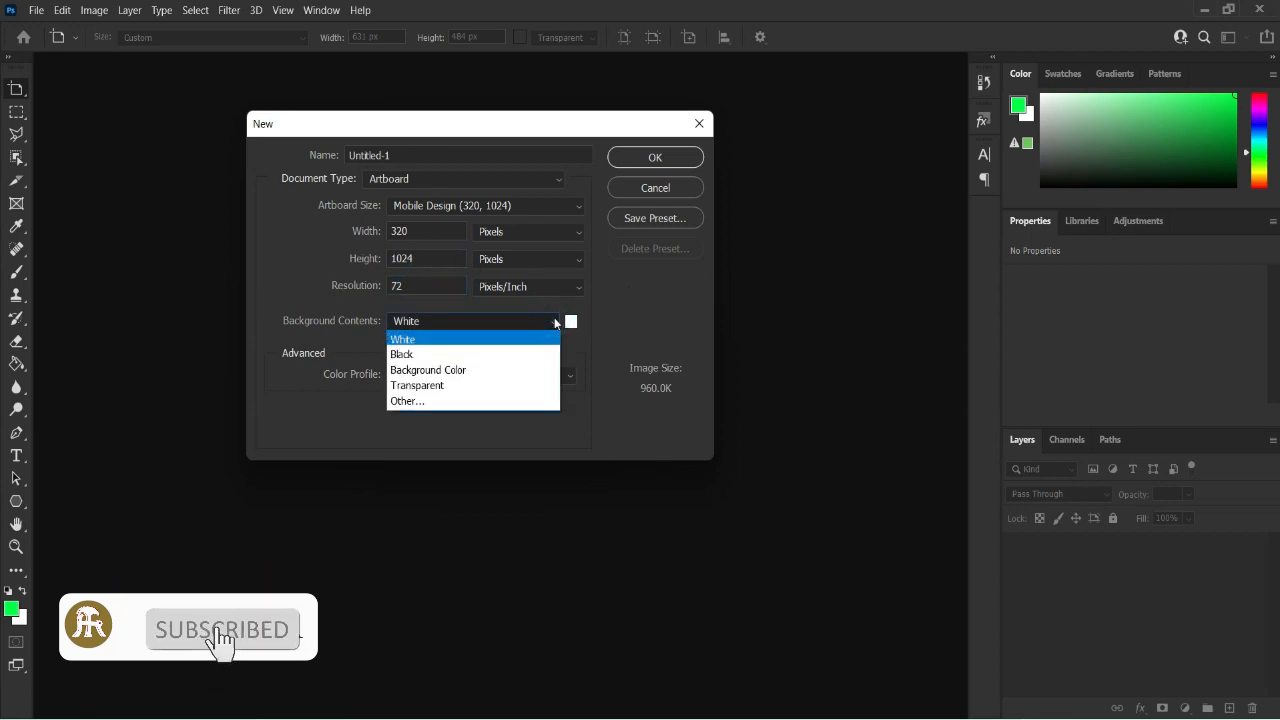
{"action": "left_click", "coordinate": [498, 385]}
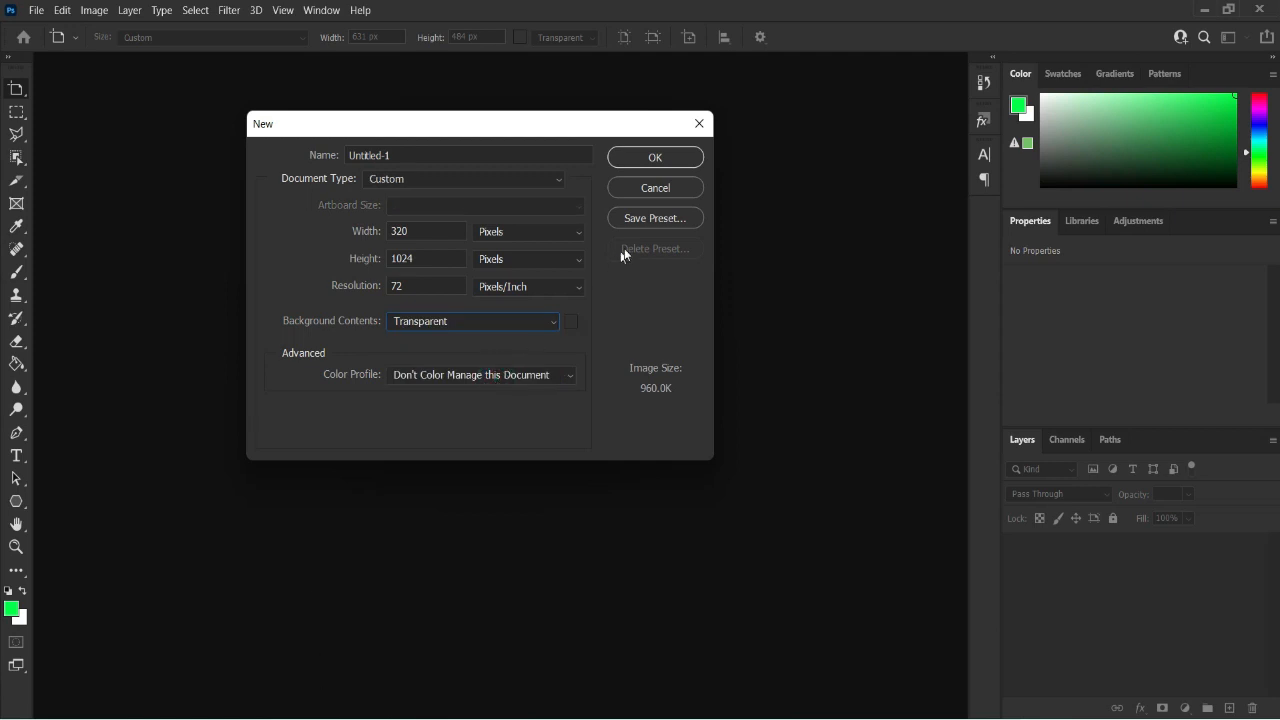
{"action": "left_click", "coordinate": [642, 161]}
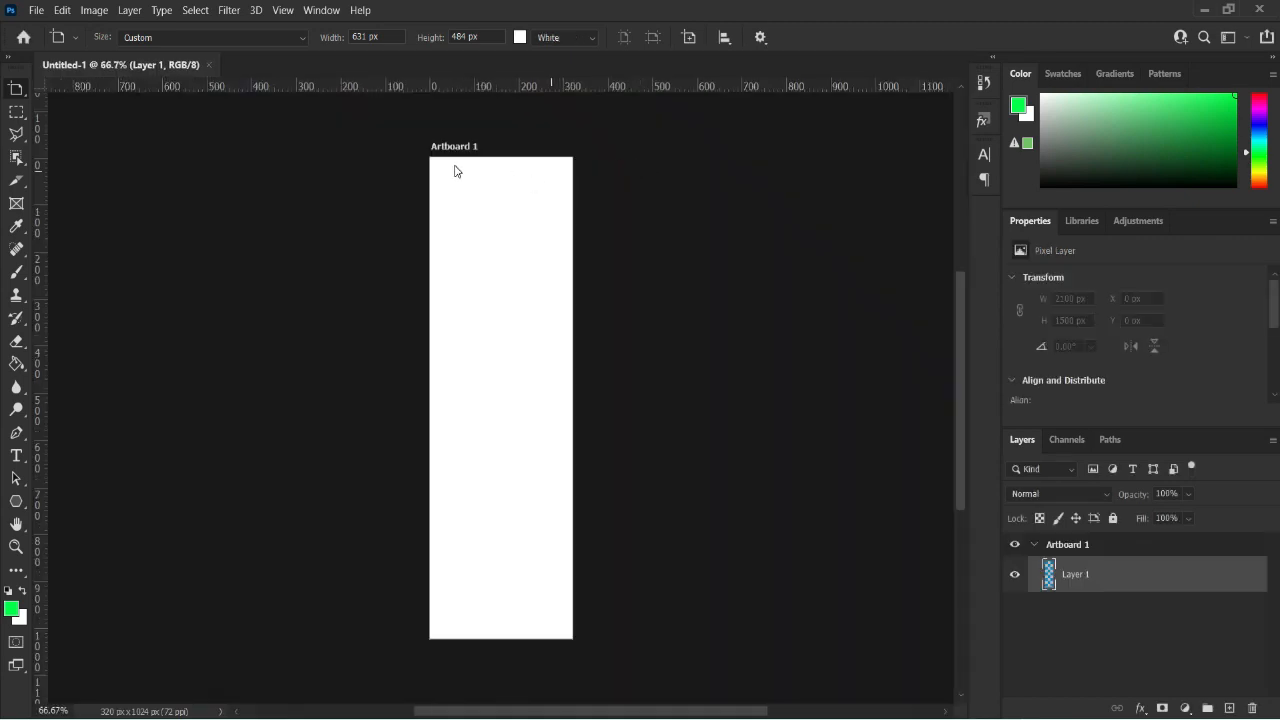
{"action": "left_click", "coordinate": [210, 65]}
- Create a new document of type Artboard with the iPhone X (1125, 2436) artboard size
{"action": "left_click", "coordinate": [46, 17]}
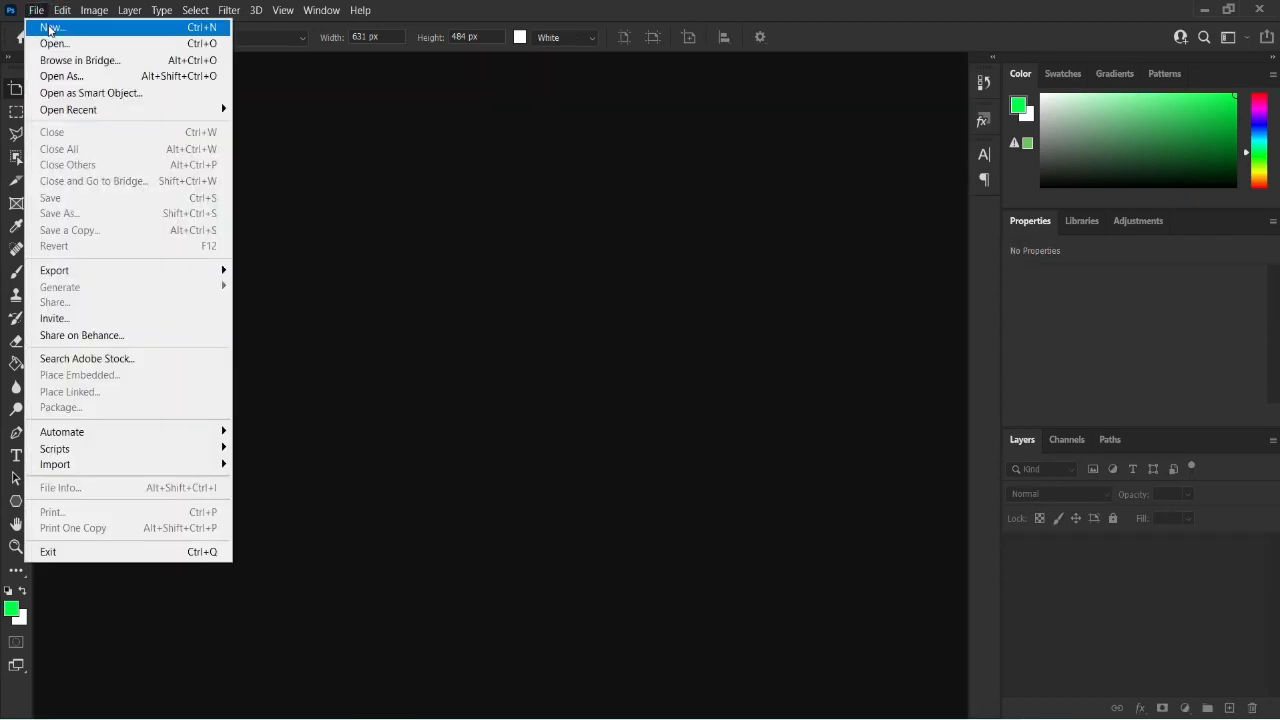
{"action": "left_click", "coordinate": [50, 27]}
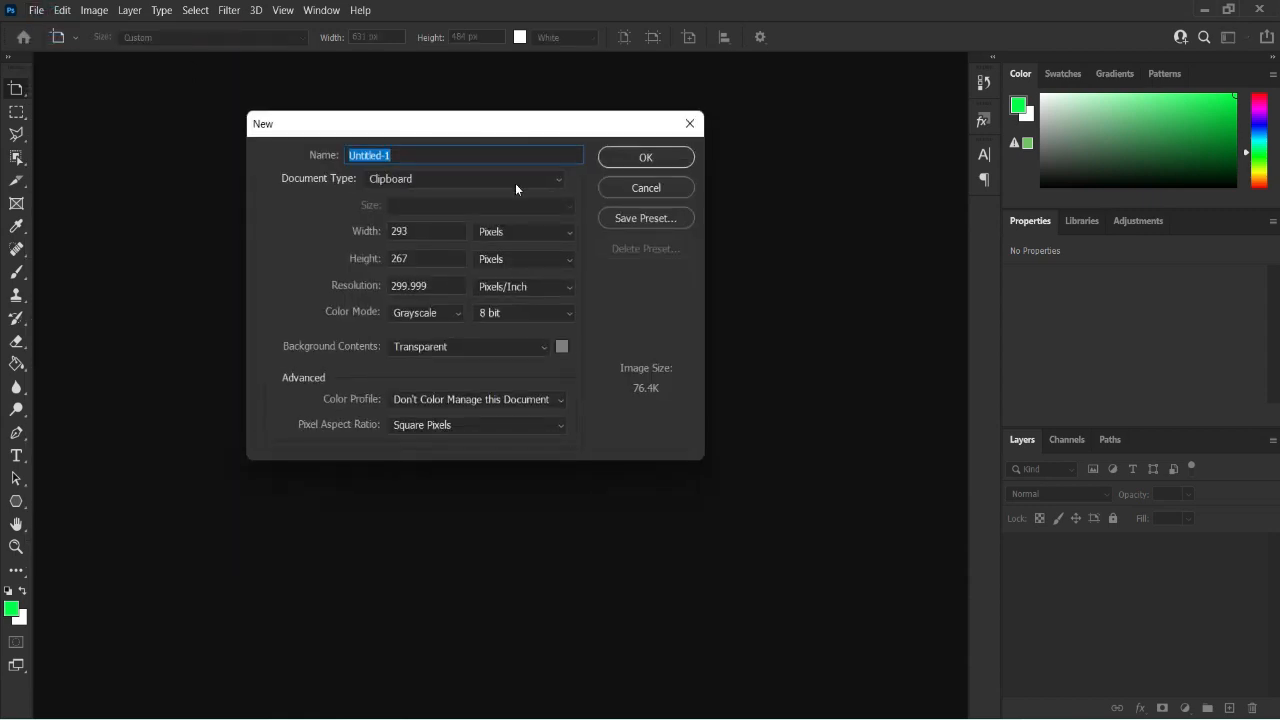
{"action": "left_click", "coordinate": [552, 178]}
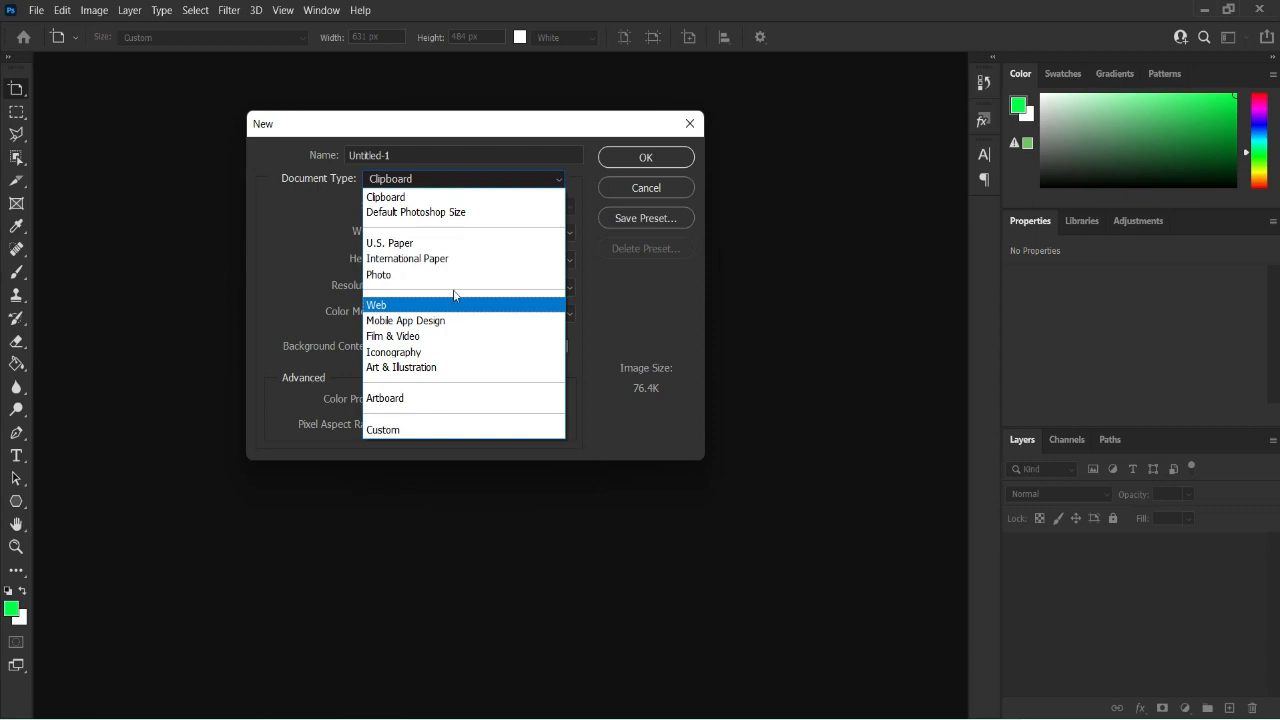
{"action": "left_click", "coordinate": [400, 398]}
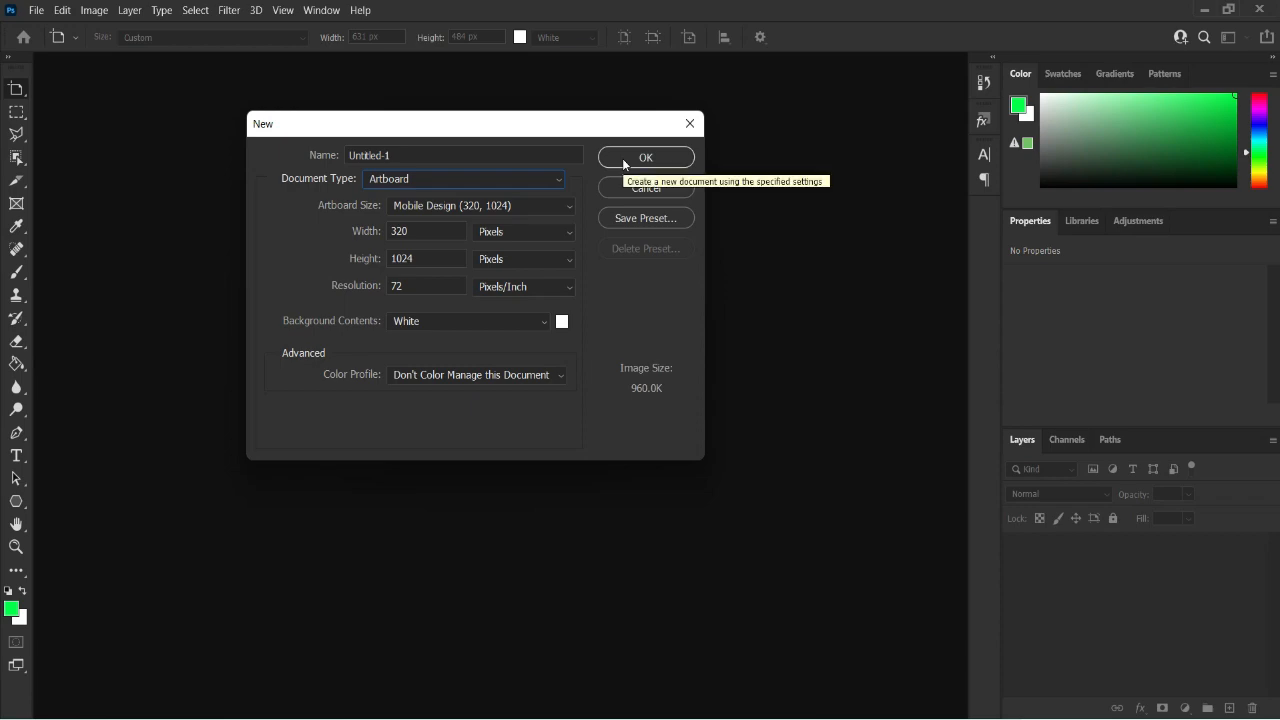
{"action": "left_click", "coordinate": [557, 207]}
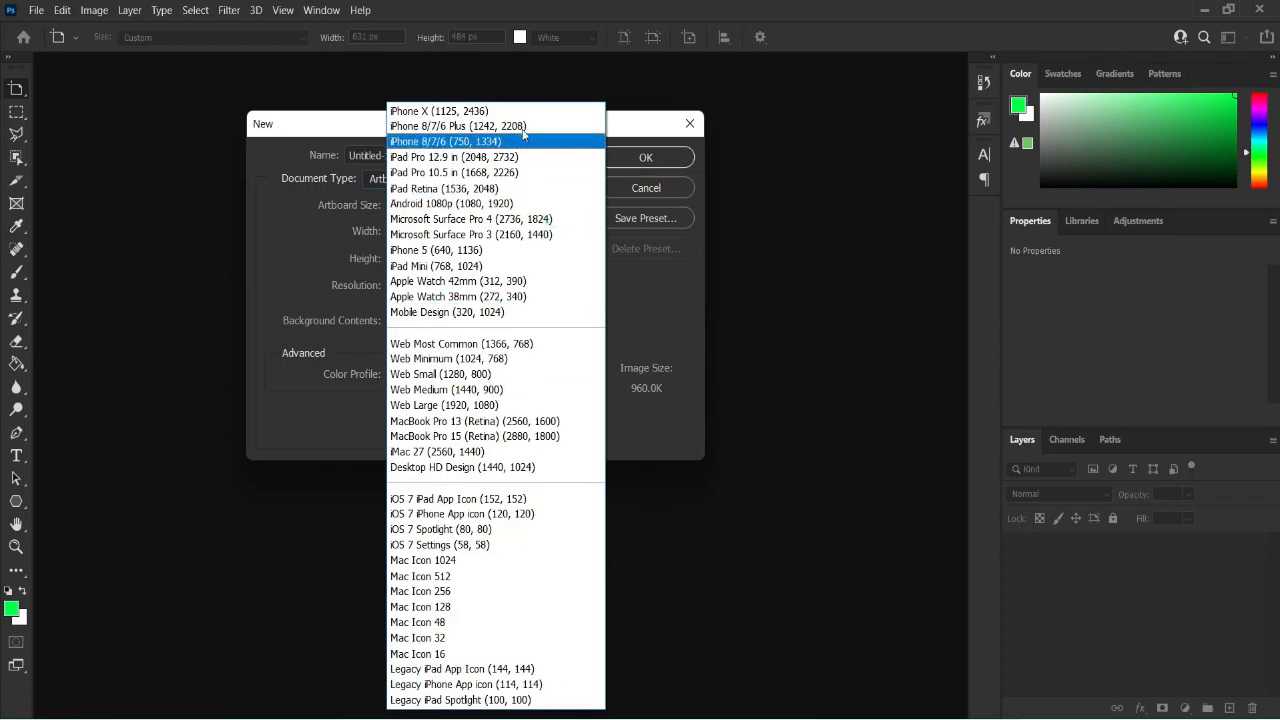
{"action": "left_click", "coordinate": [501, 116]}
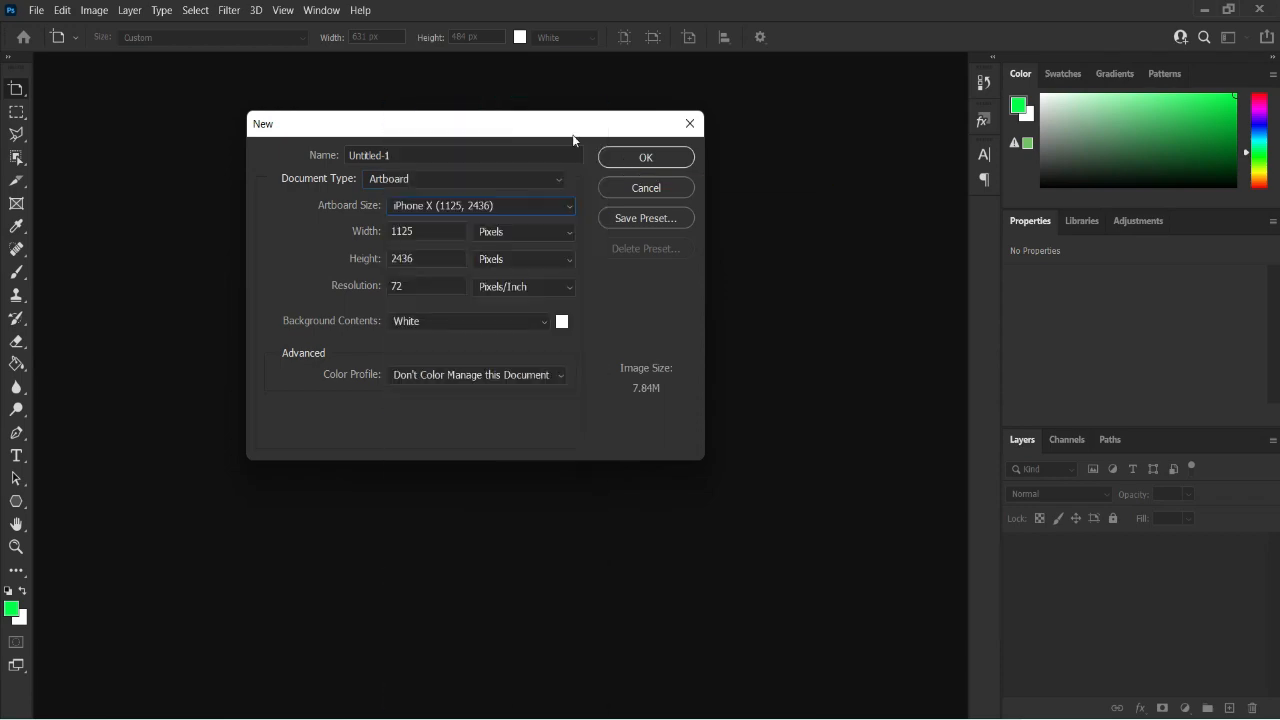
{"action": "left_click", "coordinate": [632, 163]}
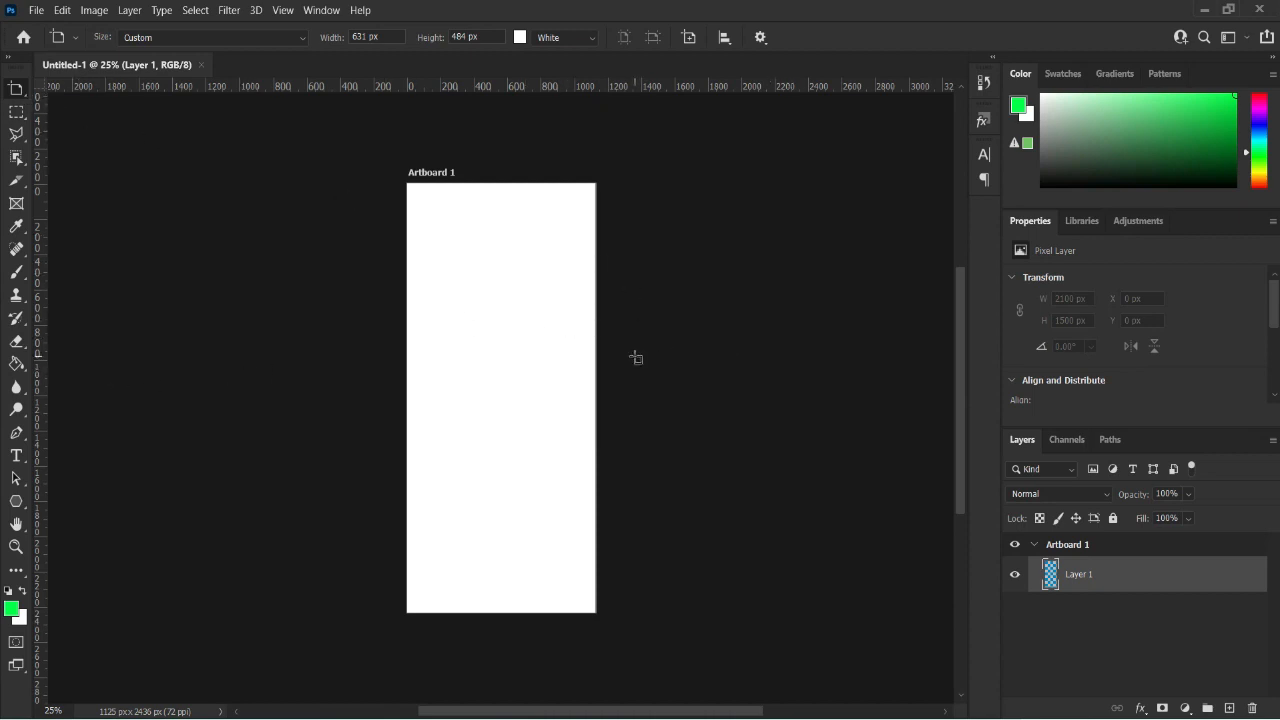
- Draw a landscape artboard about 1691 px wide and 1080 px high to the right of Artboard 1
{"action": "left_click_drag", "start_coordinate": [634, 356], "coordinate": [919, 548]}
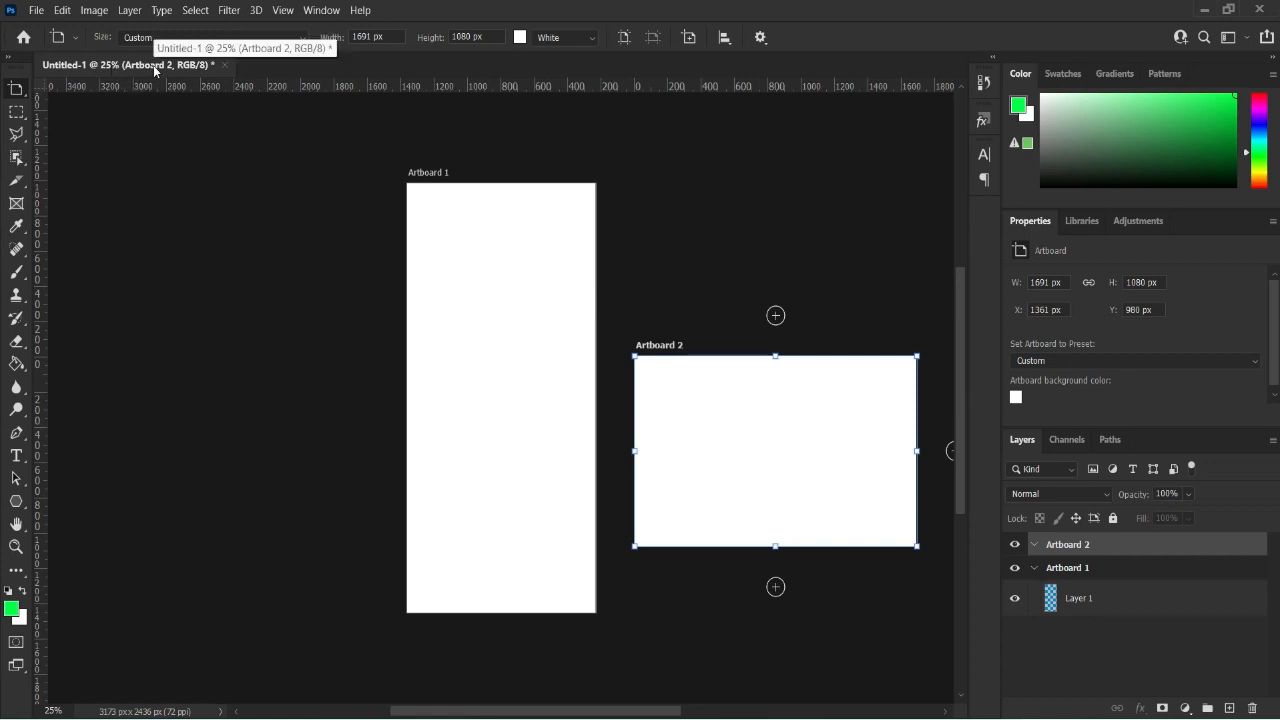
{"action": "key", "text": "ctrl+t"}
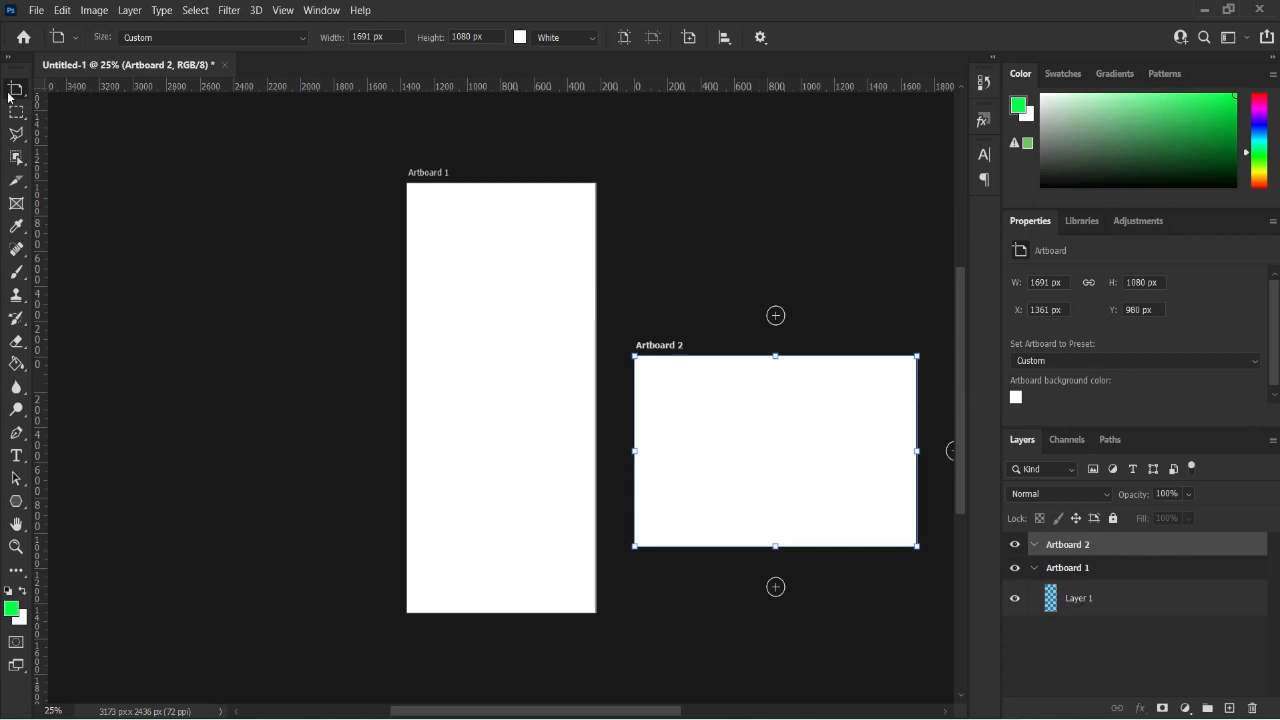
- Add an adjacent artboard of the same iPhone X size on the left side of Artboard 1
{"action": "left_click", "coordinate": [503, 186]}
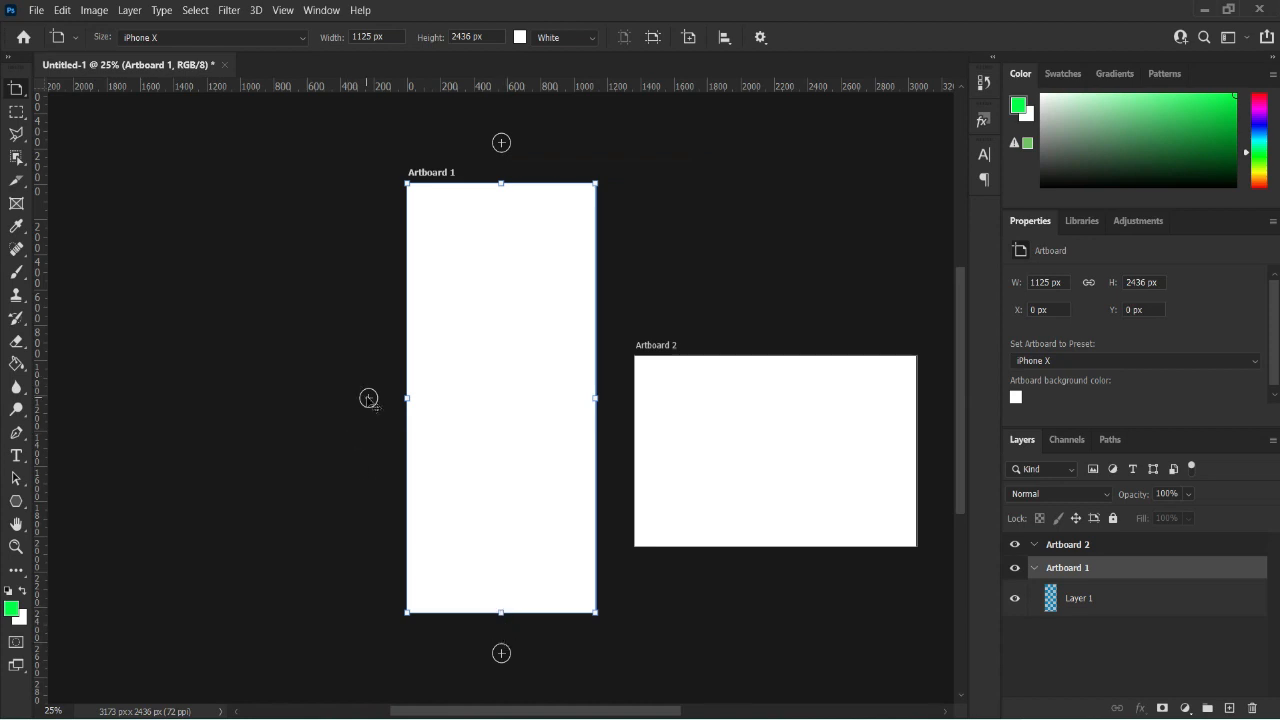
{"action": "left_click", "coordinate": [369, 398]}
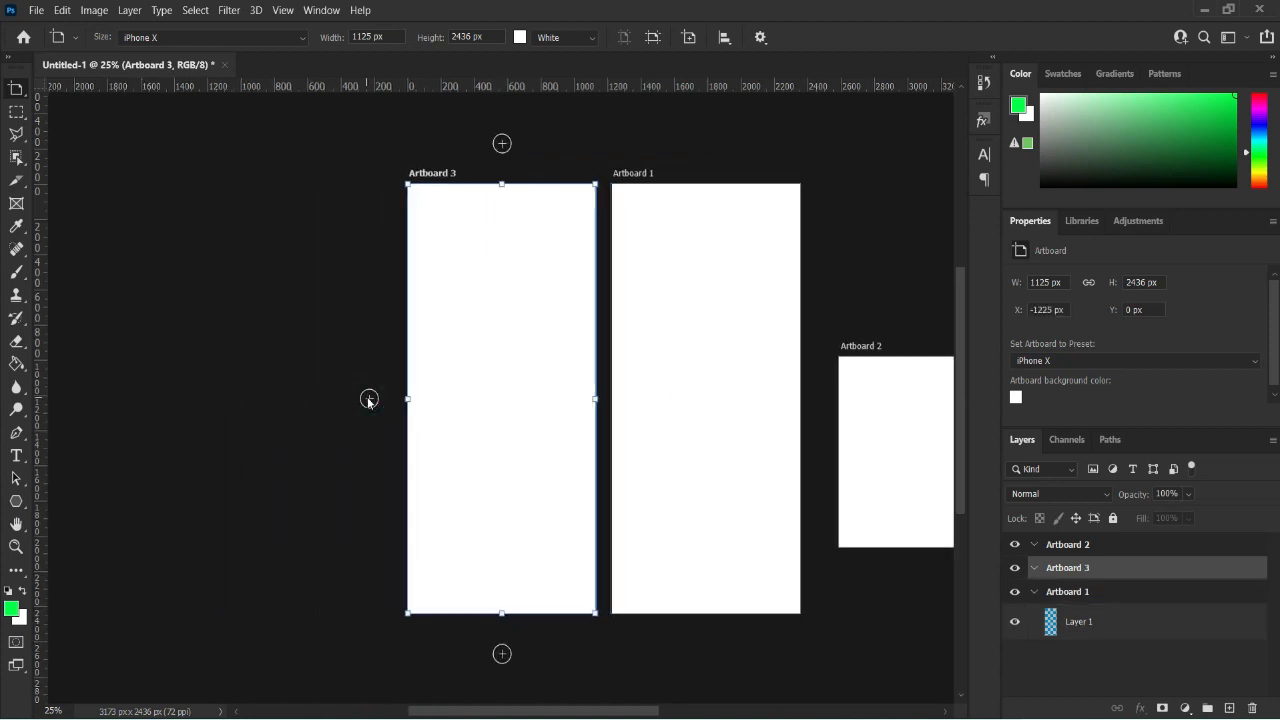
{"action": "left_click_drag", "start_coordinate": [536, 713], "coordinate": [597, 713]}
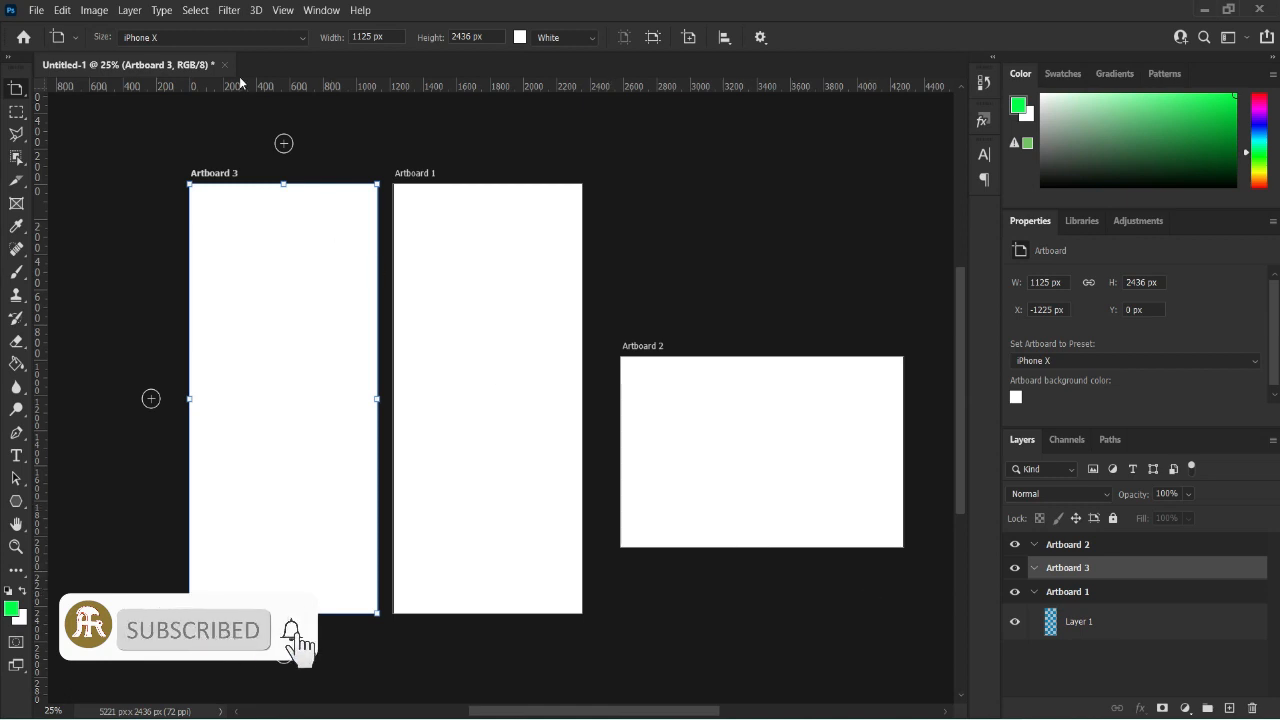
- Insert a new artboard from the layer commands using the Custom preset, 1691 px wide and 1080 px high
{"action": "left_click", "coordinate": [129, 11]}
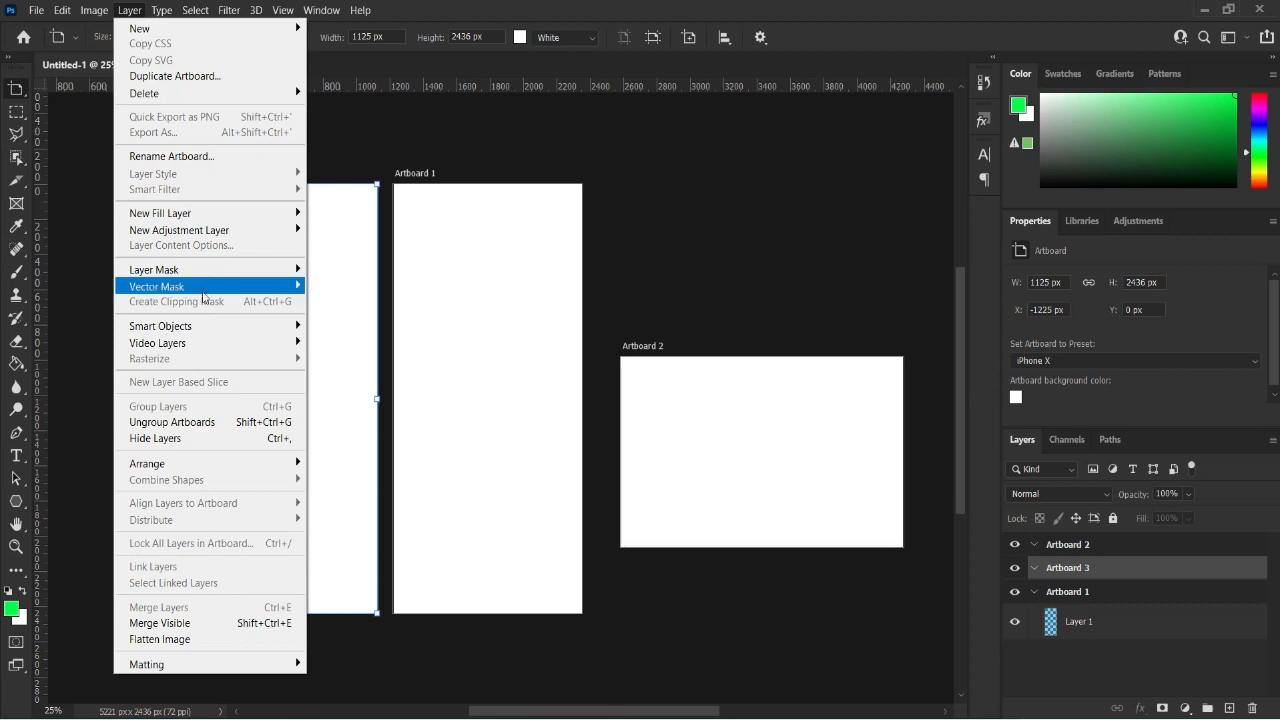
{"action": "mouse_move", "coordinate": [222, 30]}
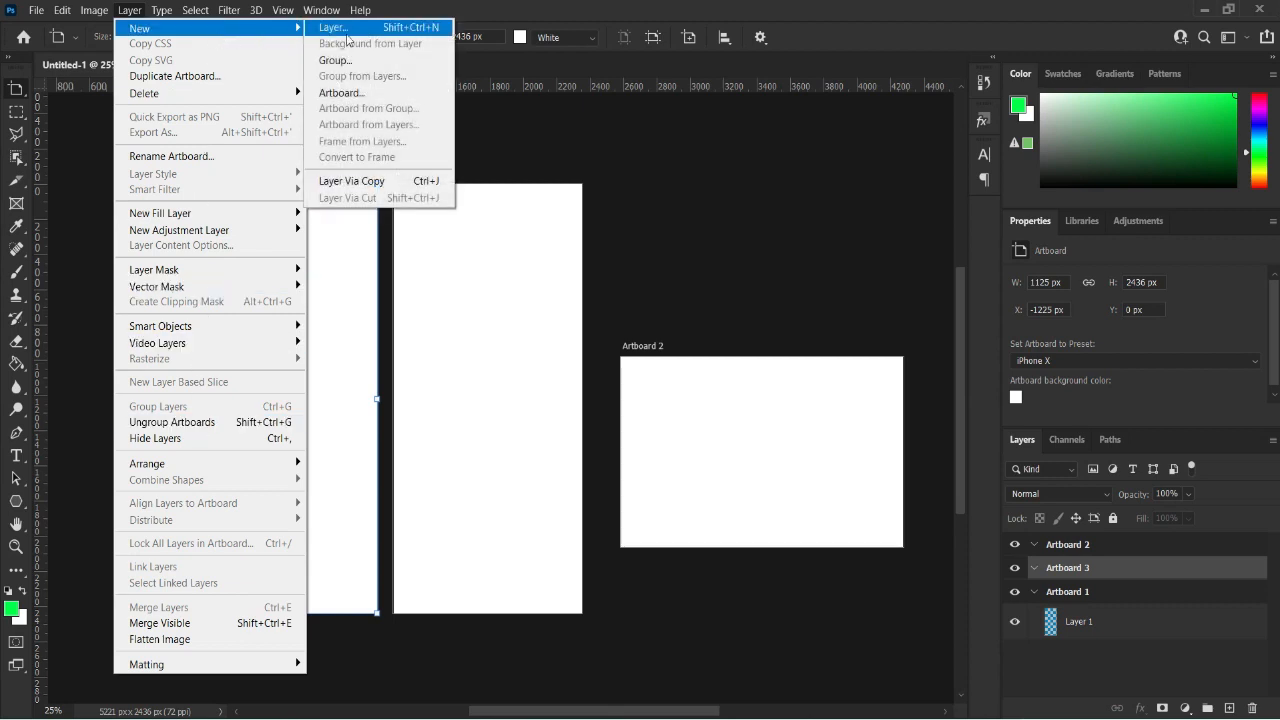
{"action": "left_click", "coordinate": [368, 98]}
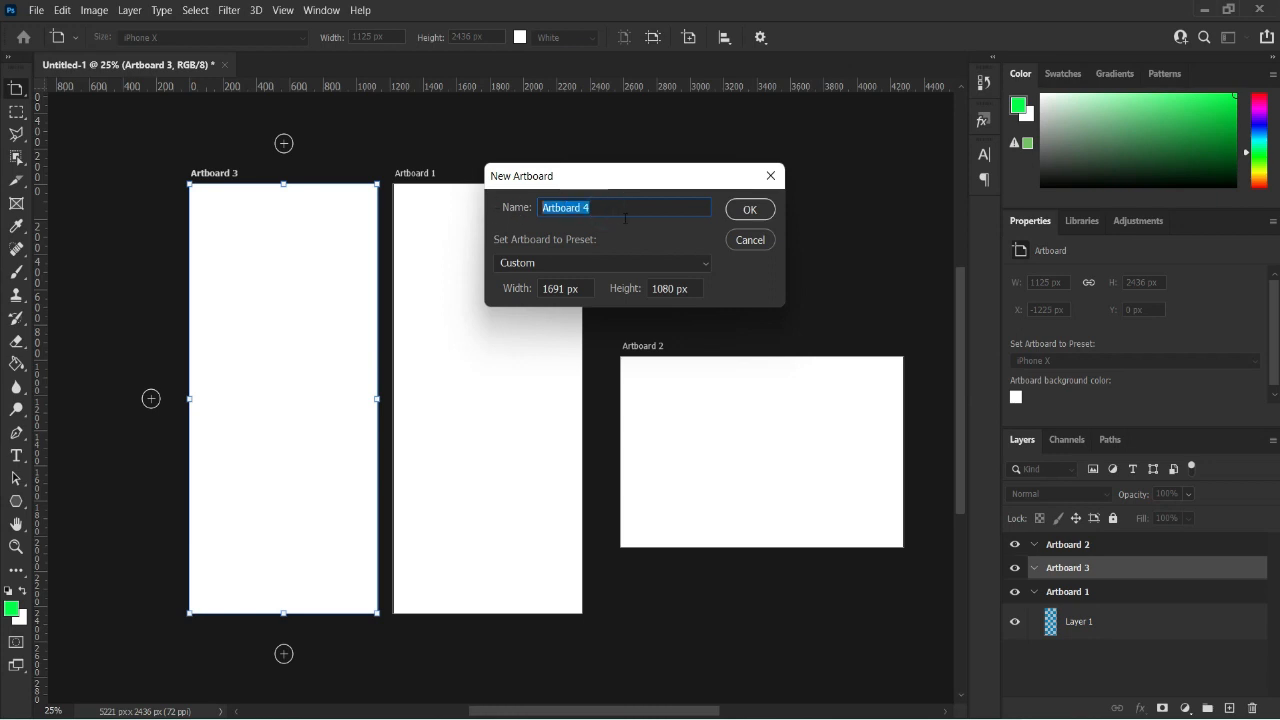
{"action": "left_click", "coordinate": [1067, 549]}
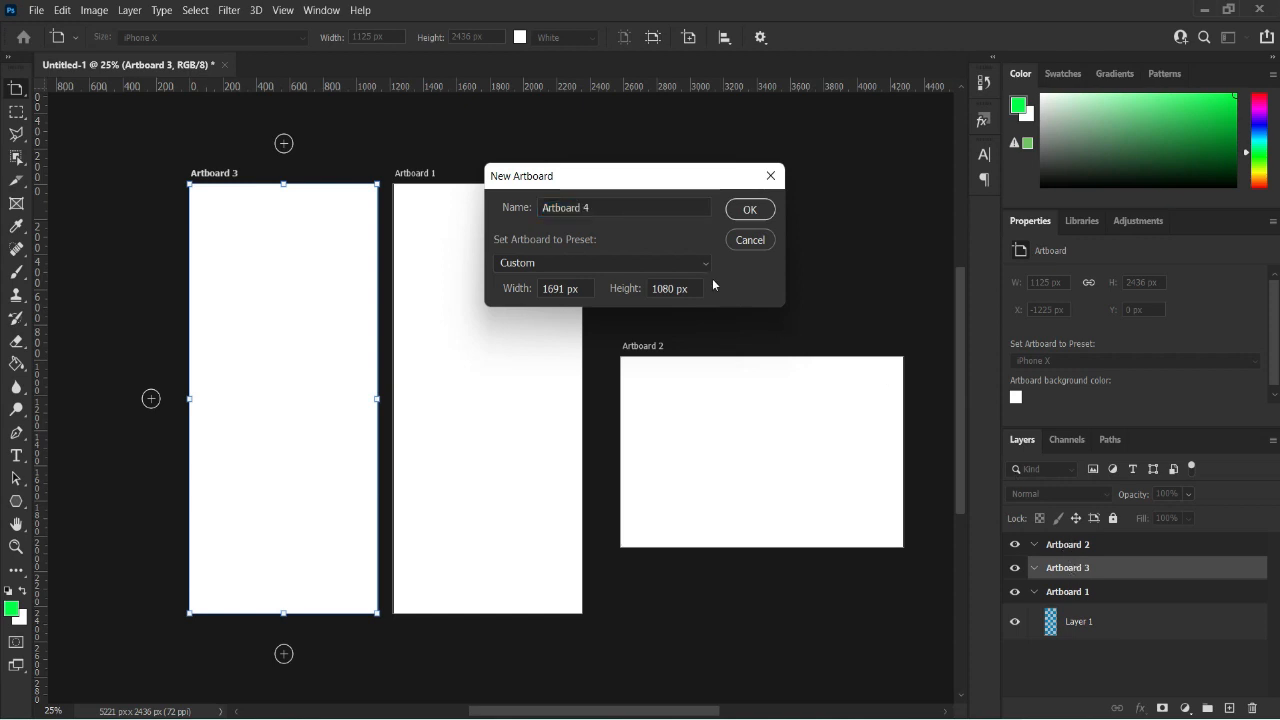
{"action": "left_click", "coordinate": [636, 207]}
{"action": "left_click", "coordinate": [640, 262]}
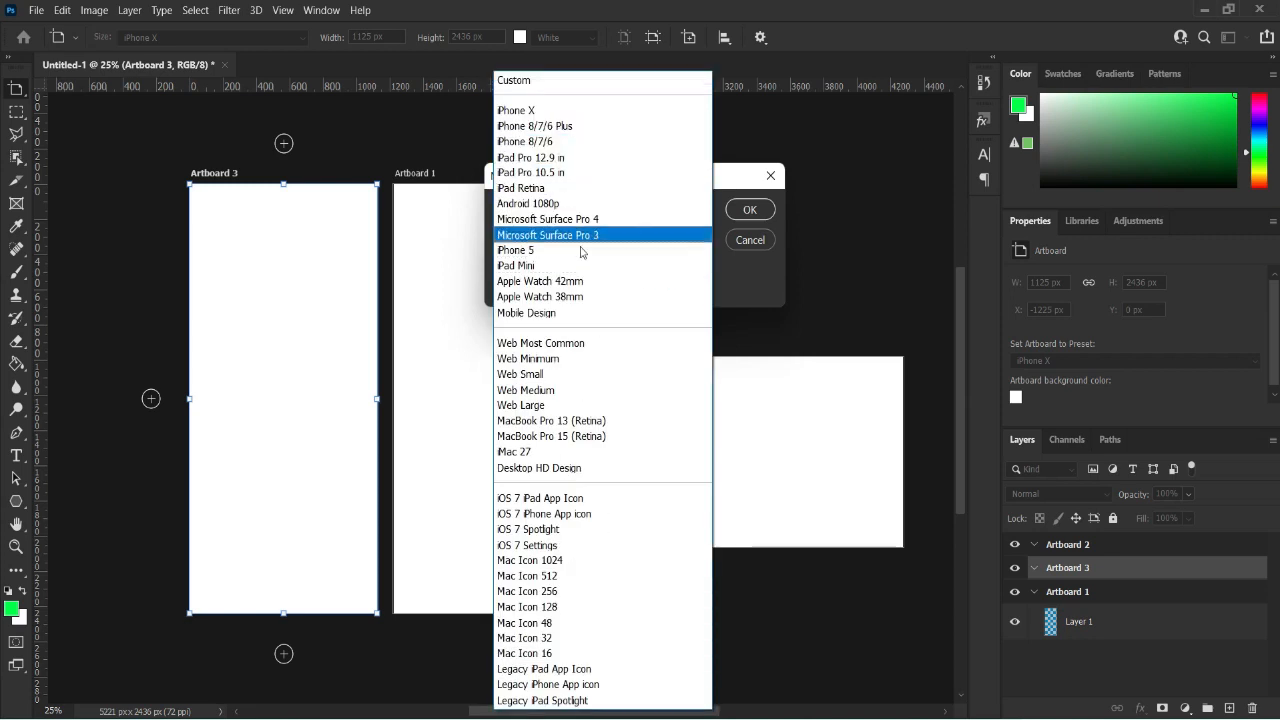
{"action": "left_click", "coordinate": [743, 207]}
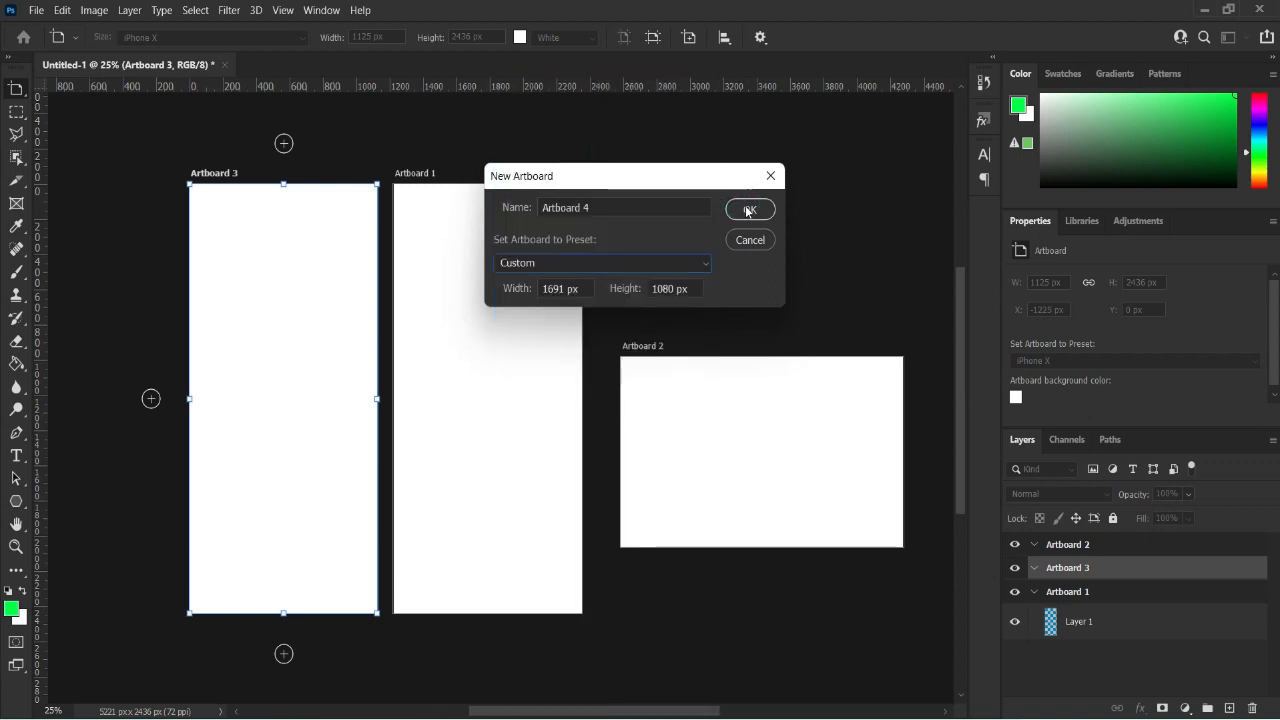
{"action": "left_click", "coordinate": [748, 208]}
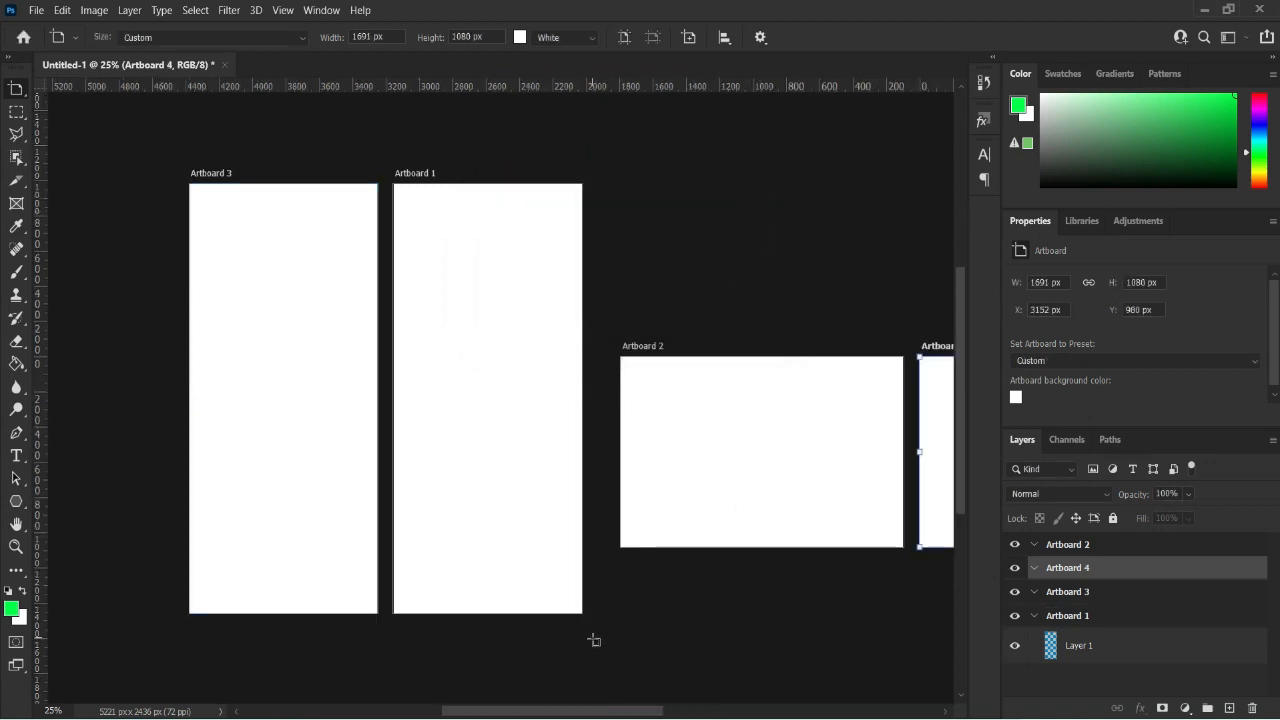
- Move Artboard 4 directly above Artboard 2, aligned with its left edge at about X 1361 px, Y -148 px
{"action": "left_click_drag", "start_coordinate": [590, 711], "coordinate": [620, 703]}
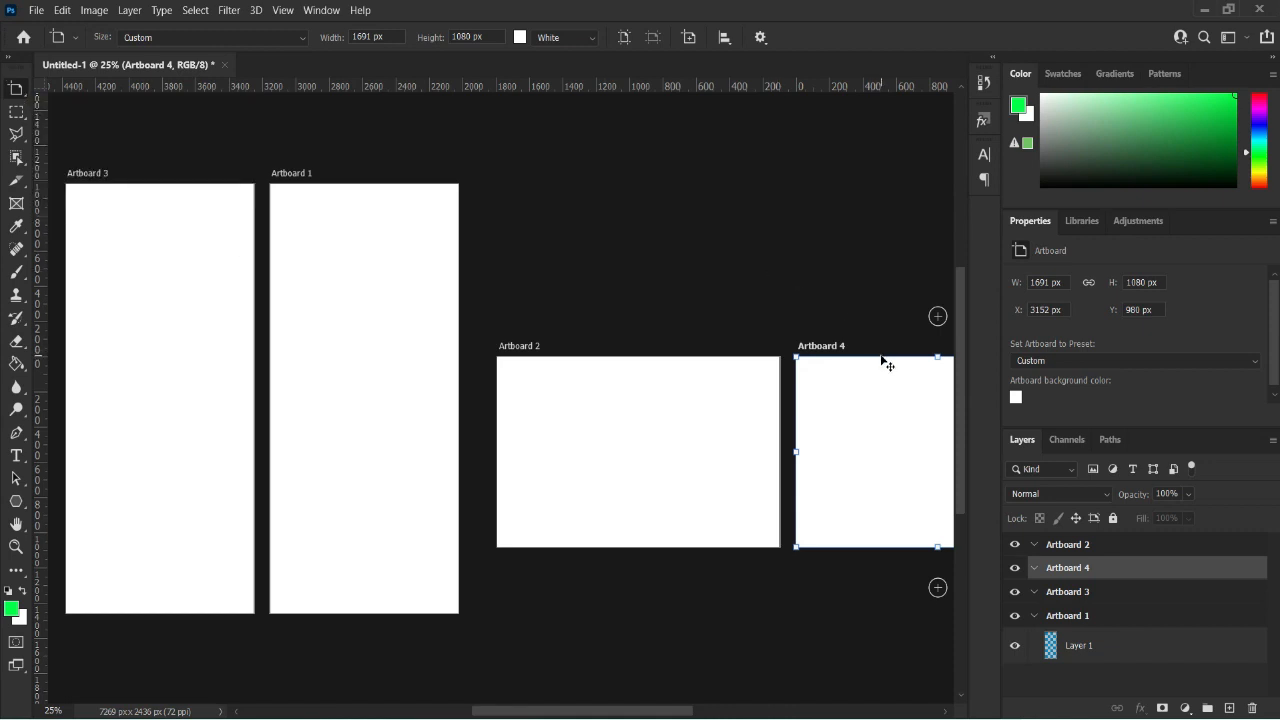
{"action": "left_click_drag", "start_coordinate": [882, 362], "coordinate": [577, 162]}
{"action": "left_click_drag", "start_coordinate": [585, 167], "coordinate": [586, 160]}
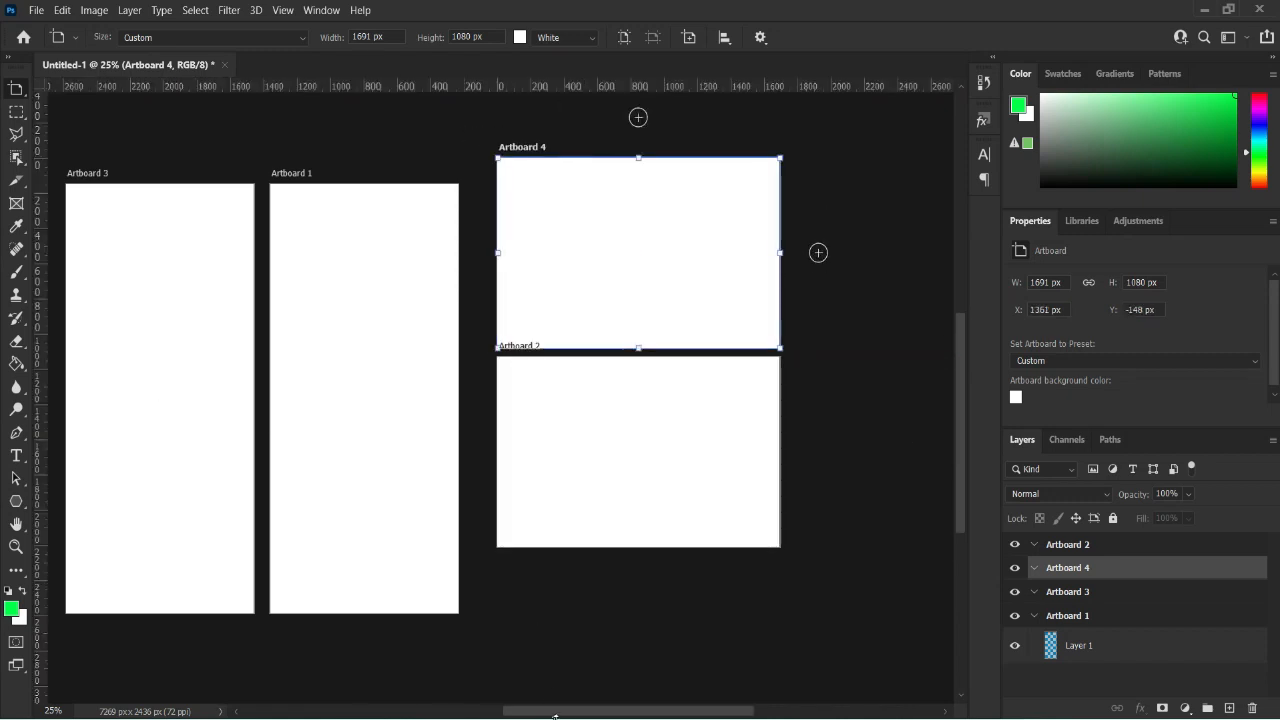
{"action": "left_click_drag", "start_coordinate": [555, 716], "coordinate": [514, 716]}
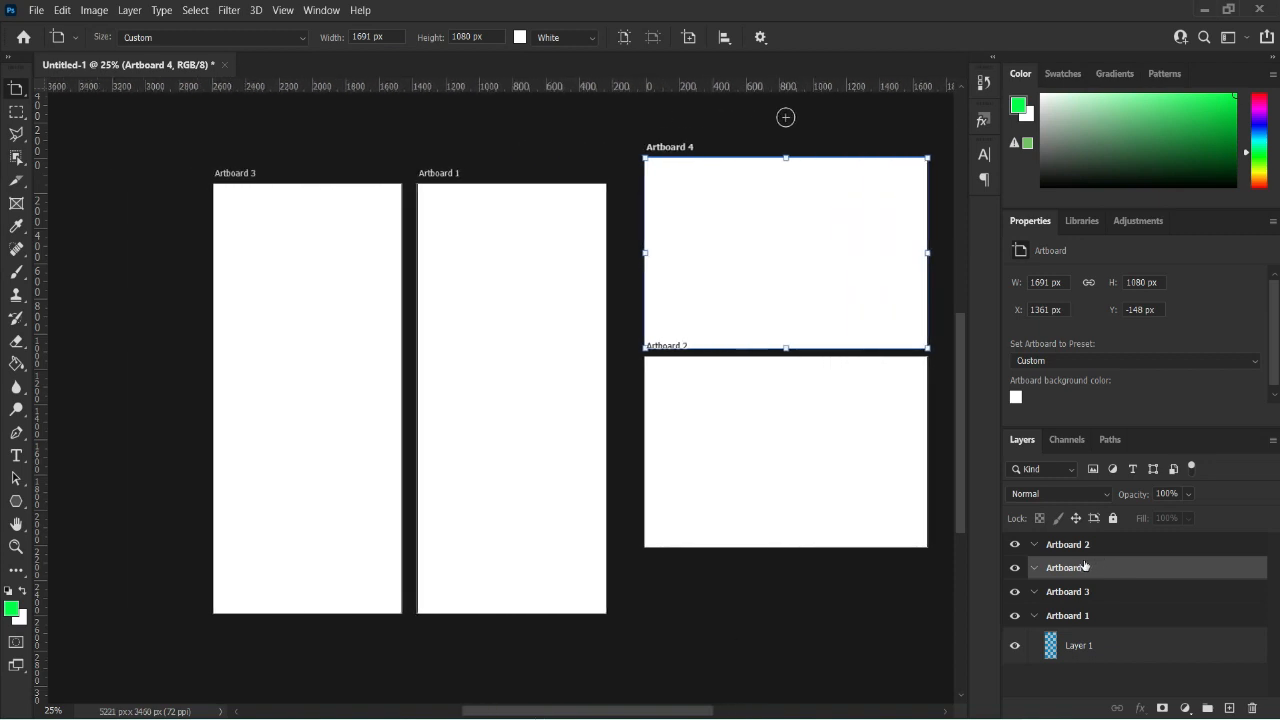
- Rename Artboard 4 as art4, and draw a new artboard about 420 px by 290 px above and to the left of Artboard 3
{"action": "double_click", "coordinate": [1085, 567]}
{"action": "type", "text": "art4"}
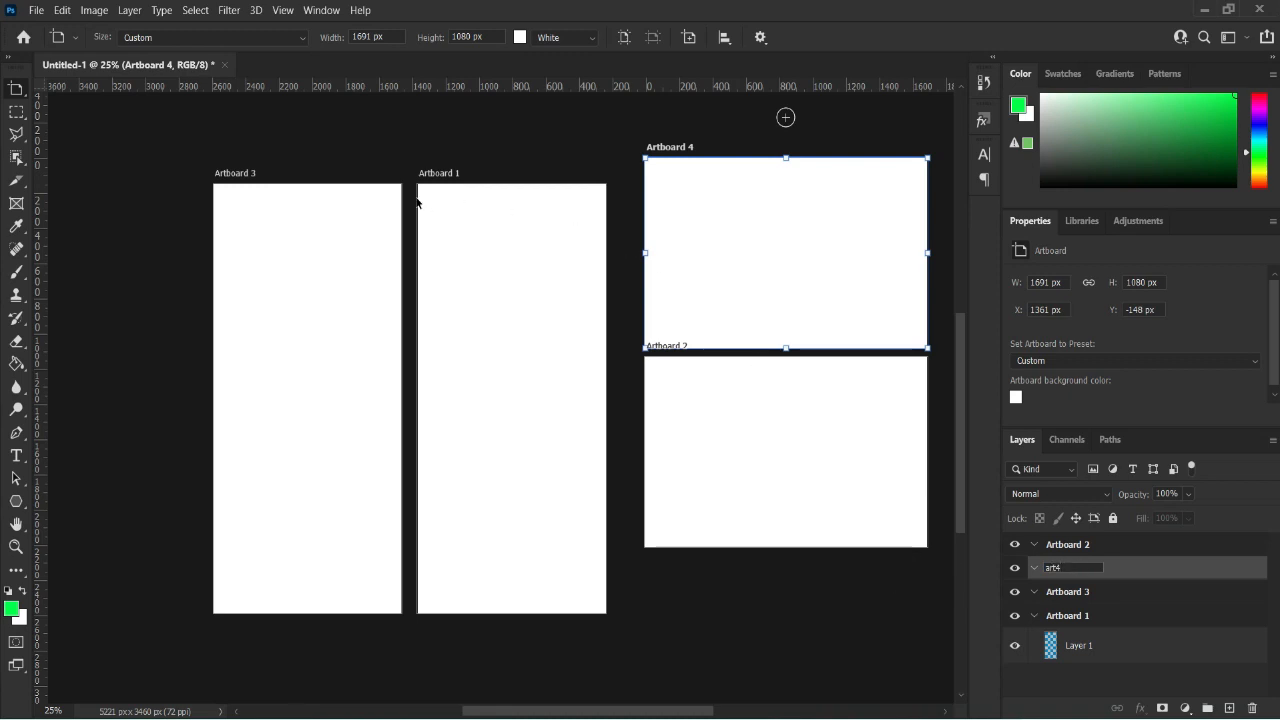
{"action": "left_click_drag", "start_coordinate": [108, 131], "coordinate": [178, 186]}
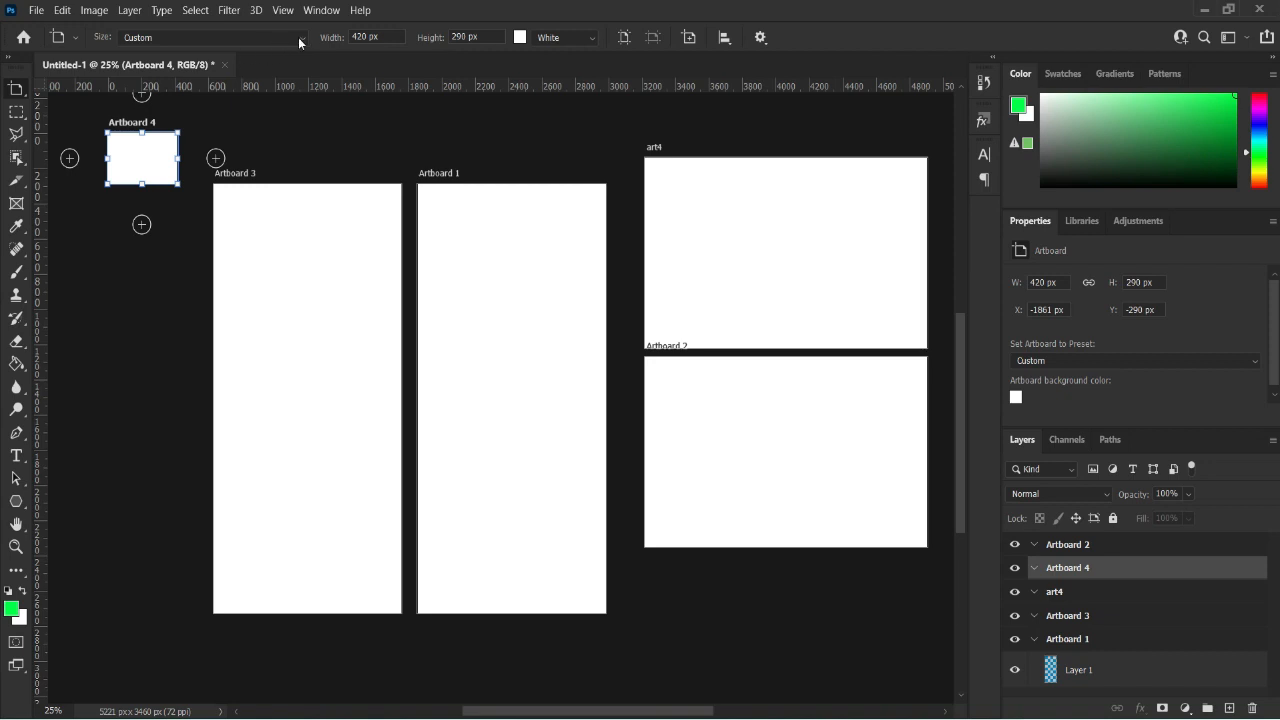
- Apply the Android 1080p size preset to Artboard 3, and change its height to 2000 px
{"action": "left_click", "coordinate": [350, 189]}
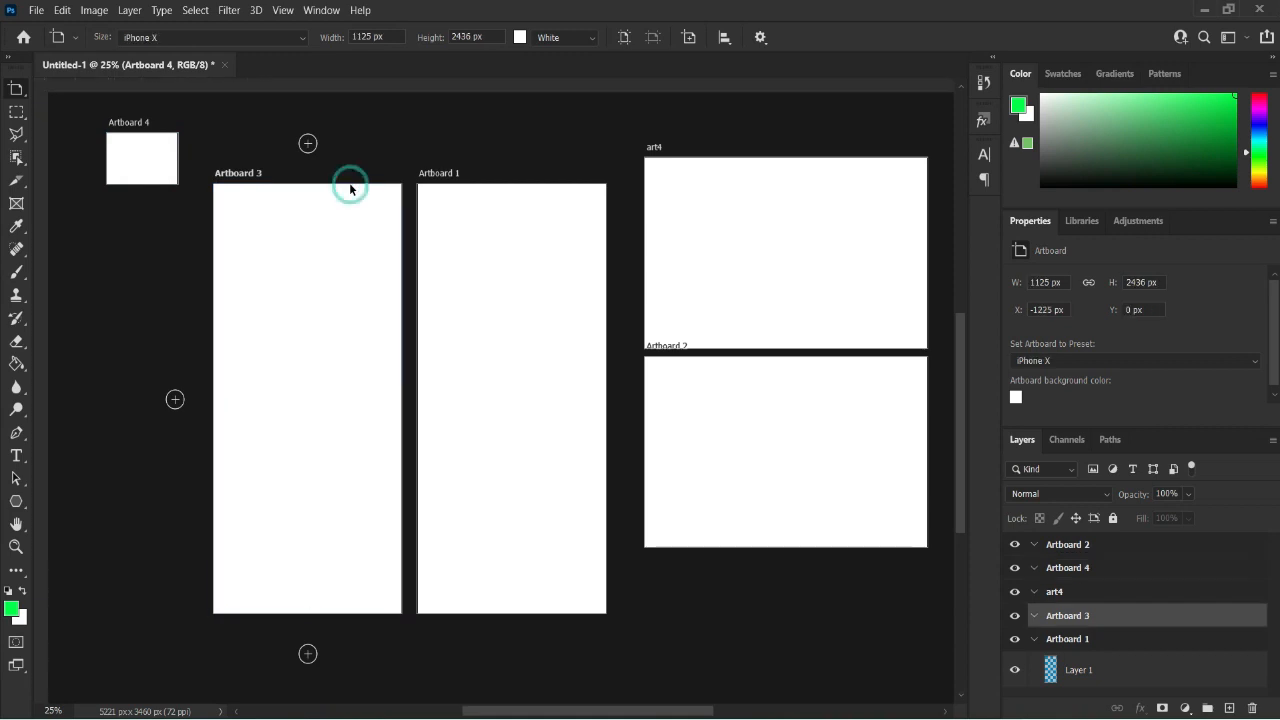
{"action": "left_click", "coordinate": [301, 38]}
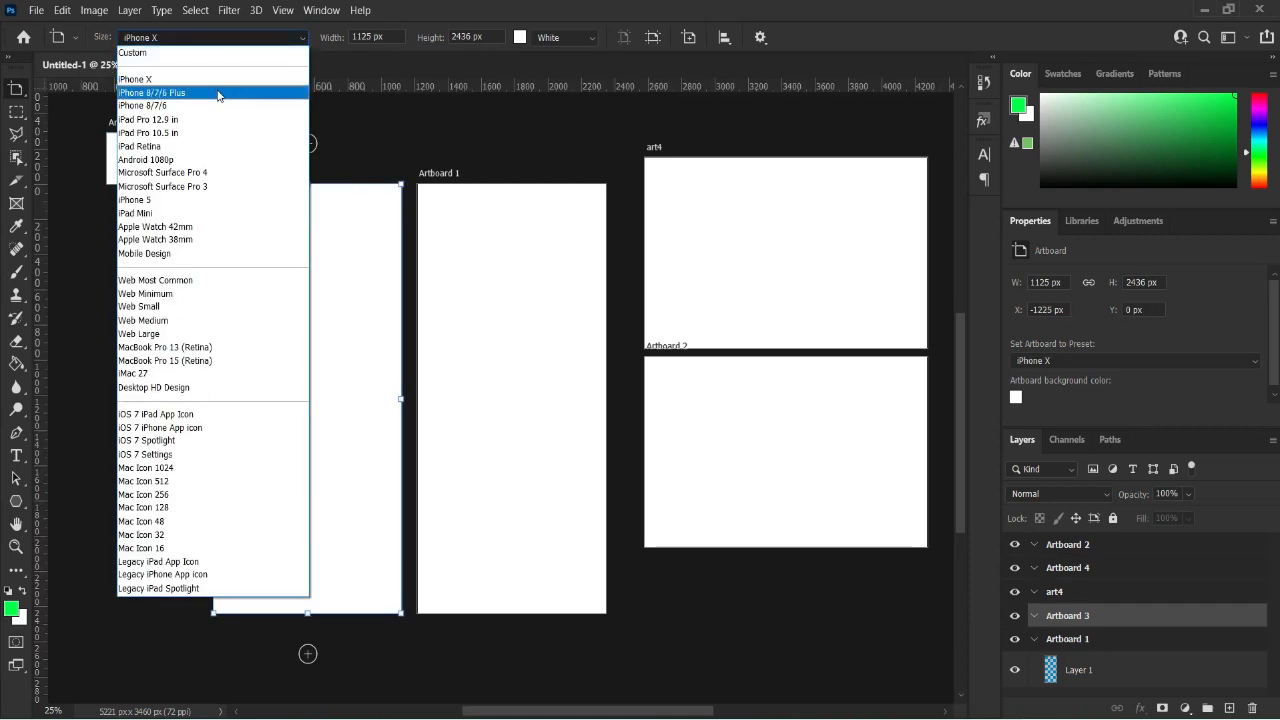
{"action": "left_click", "coordinate": [198, 159]}
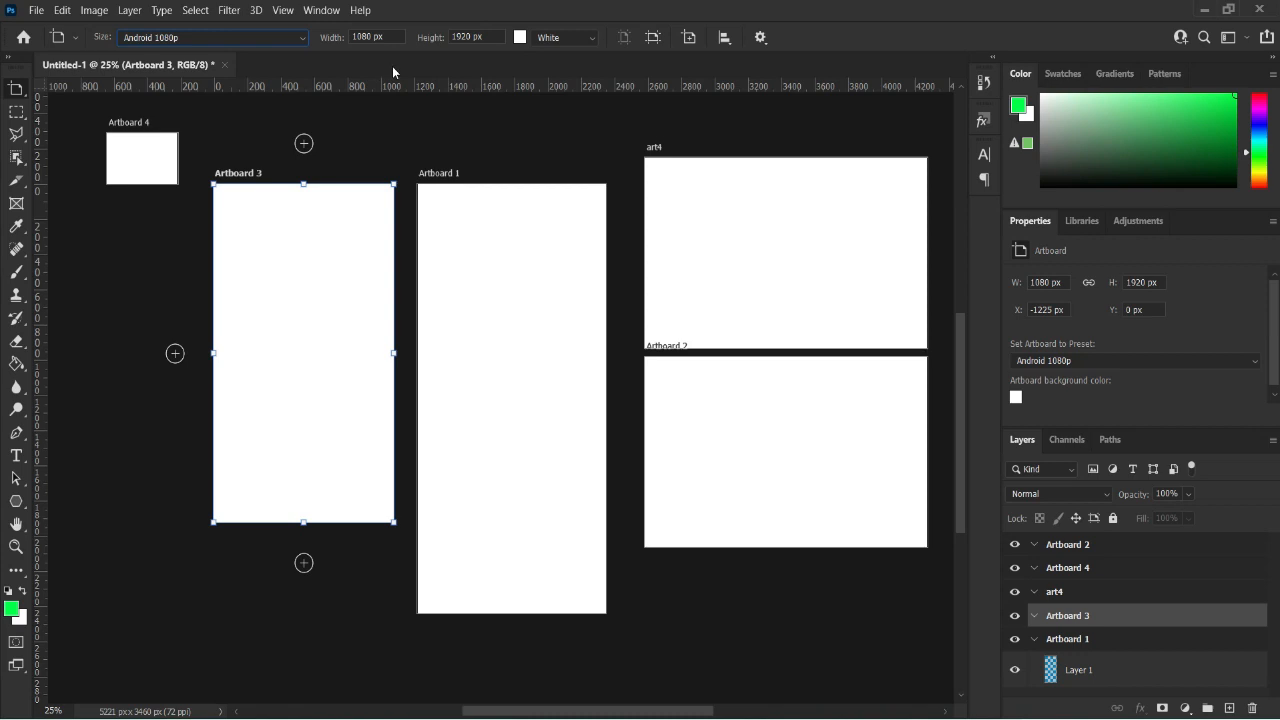
{"action": "left_click", "coordinate": [393, 36]}
{"action": "left_click", "coordinate": [489, 36]}
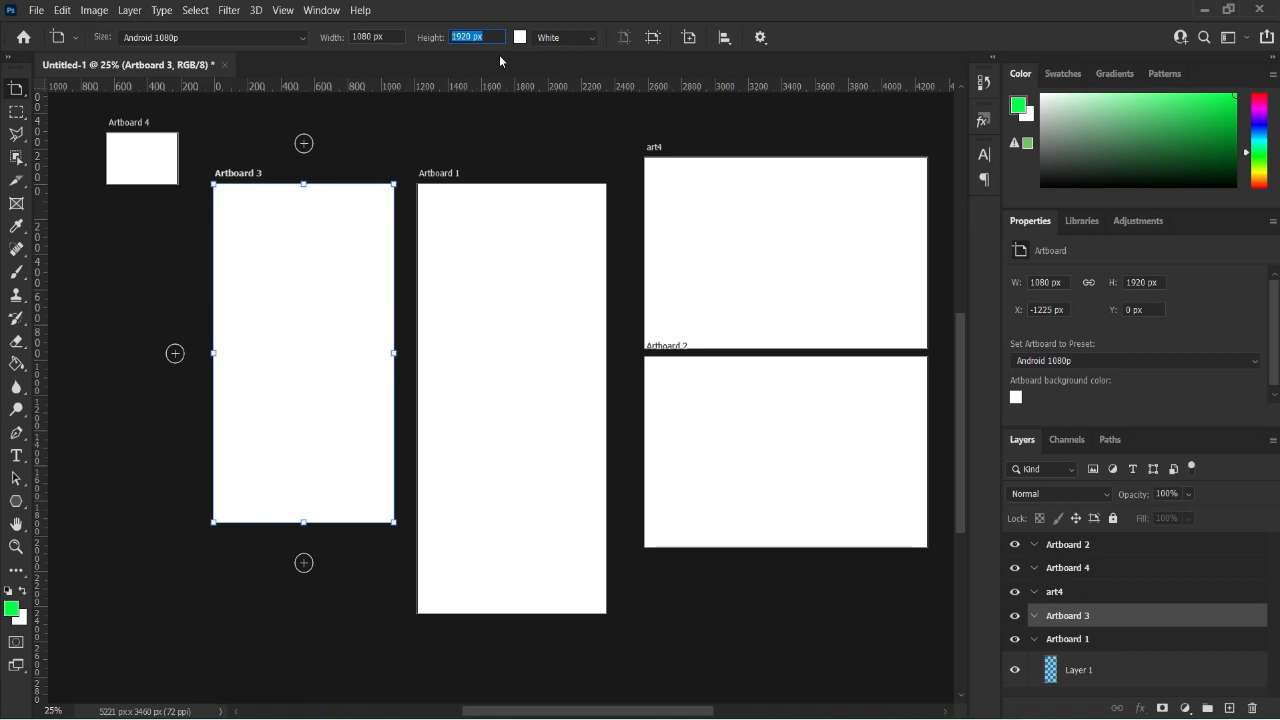
{"action": "type", "text": "2000"}
{"action": "key", "text": "Return"}
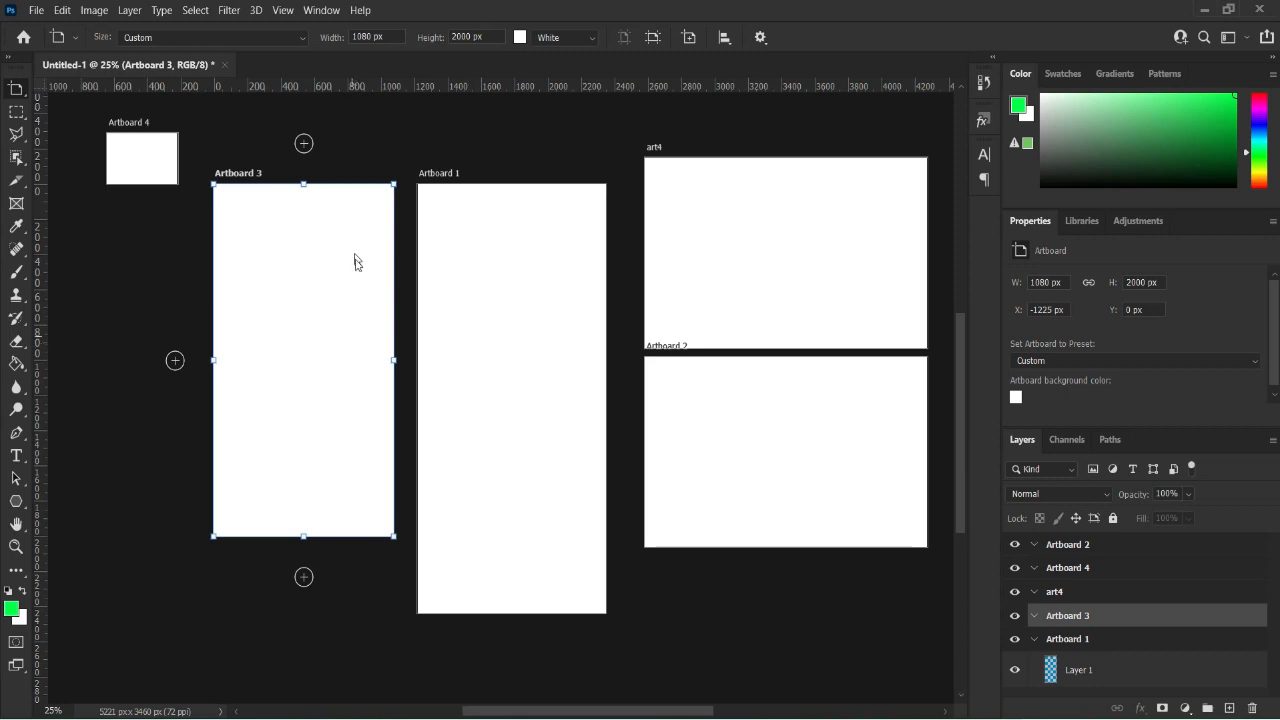
- Try a transparent background on Artboard 3, and replace it with a custom bright blue from the basic colors
{"action": "left_click", "coordinate": [590, 37]}
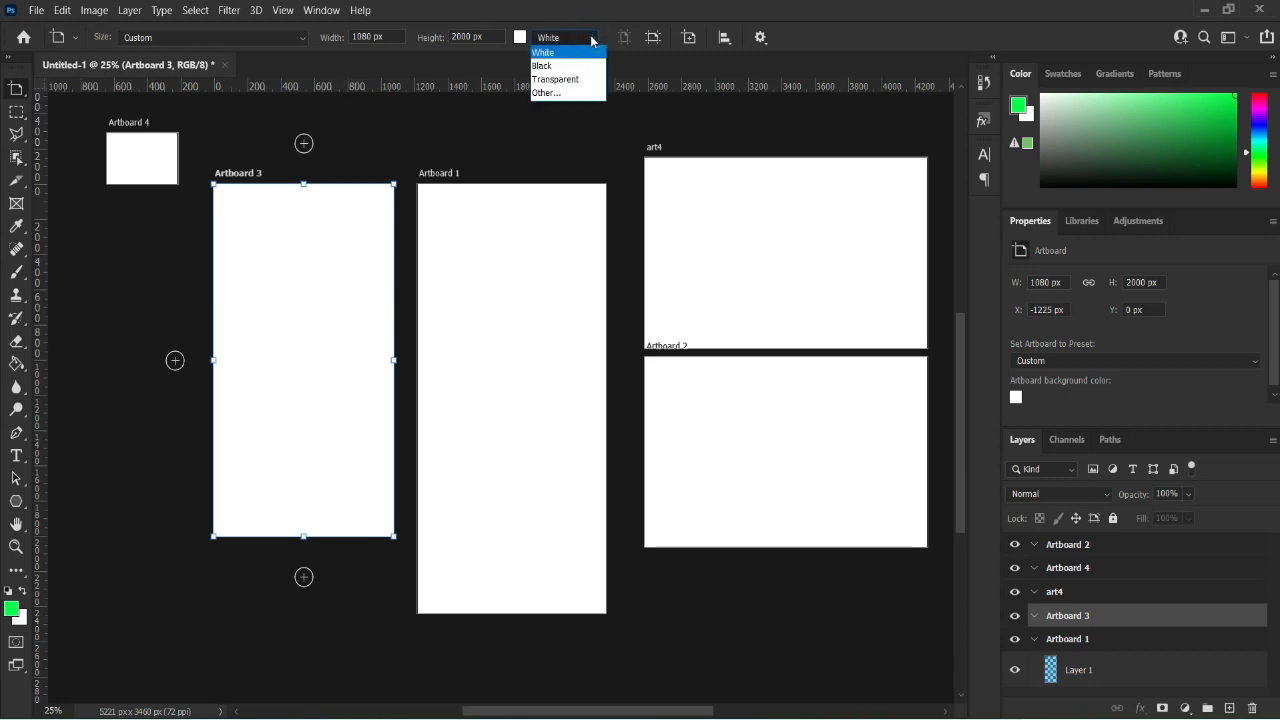
{"action": "left_click", "coordinate": [560, 79]}
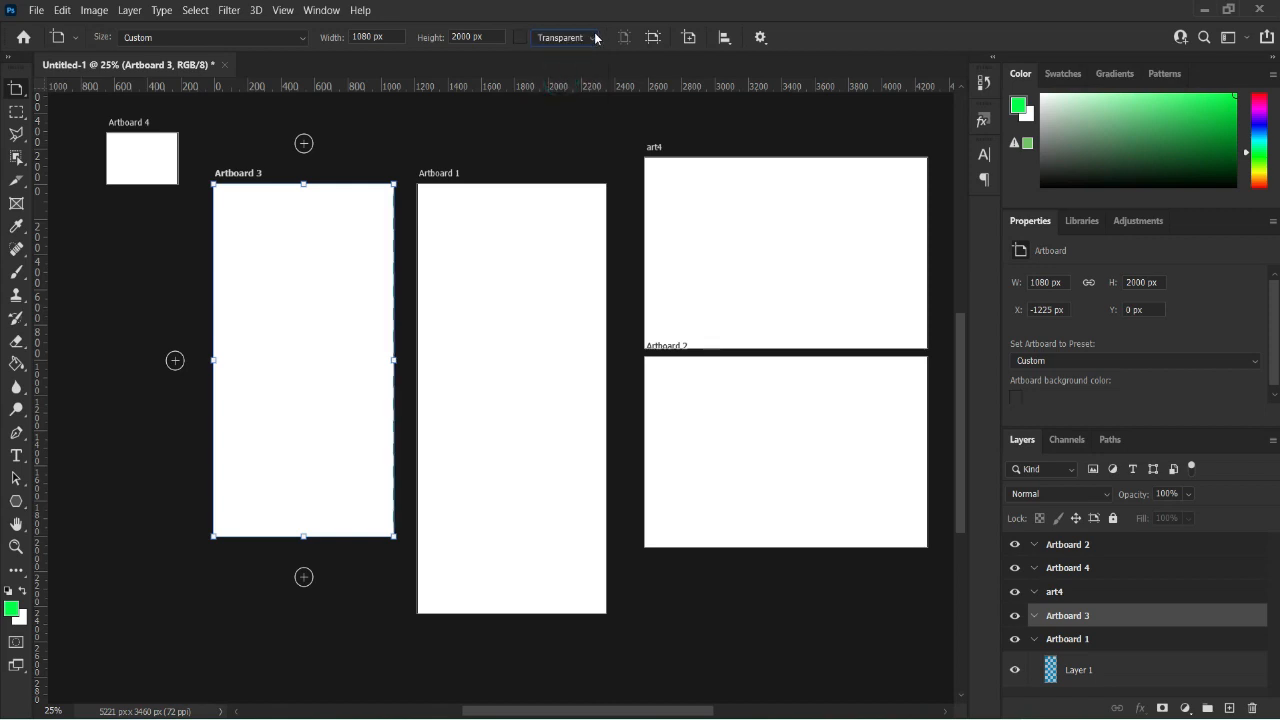
{"action": "left_click", "coordinate": [595, 37]}
{"action": "left_click", "coordinate": [575, 91]}
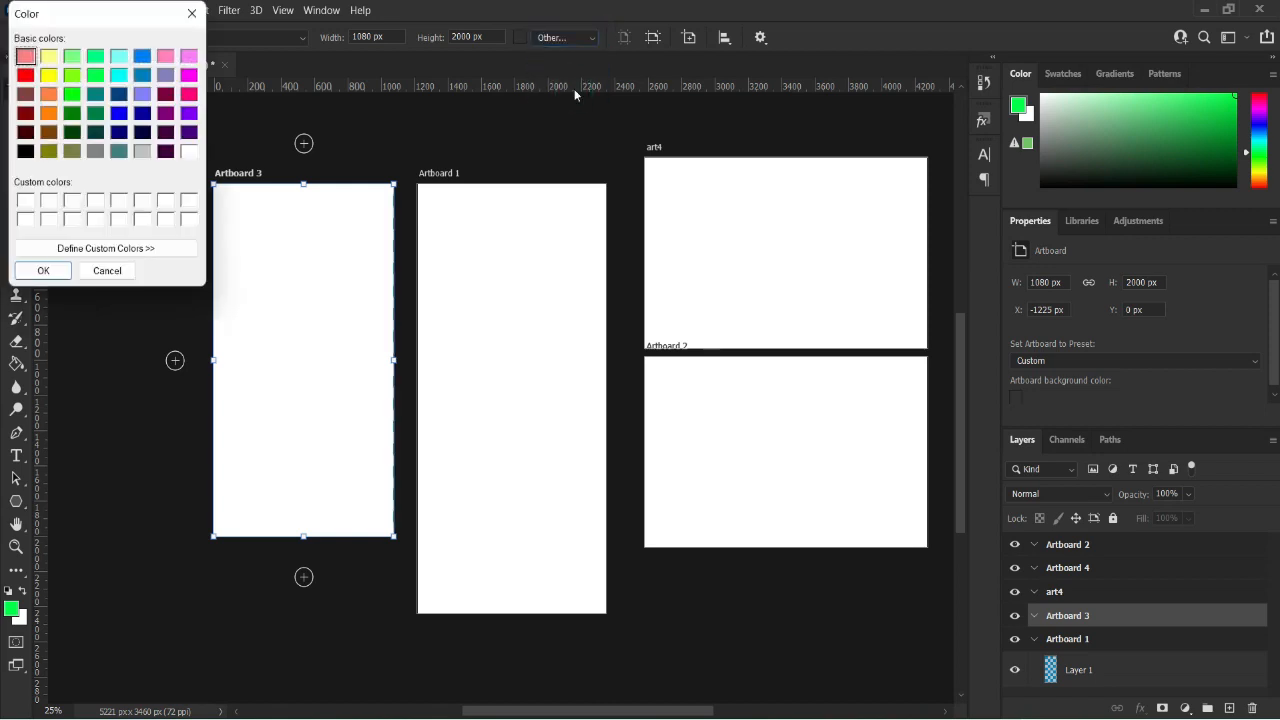
{"action": "left_click", "coordinate": [143, 56]}
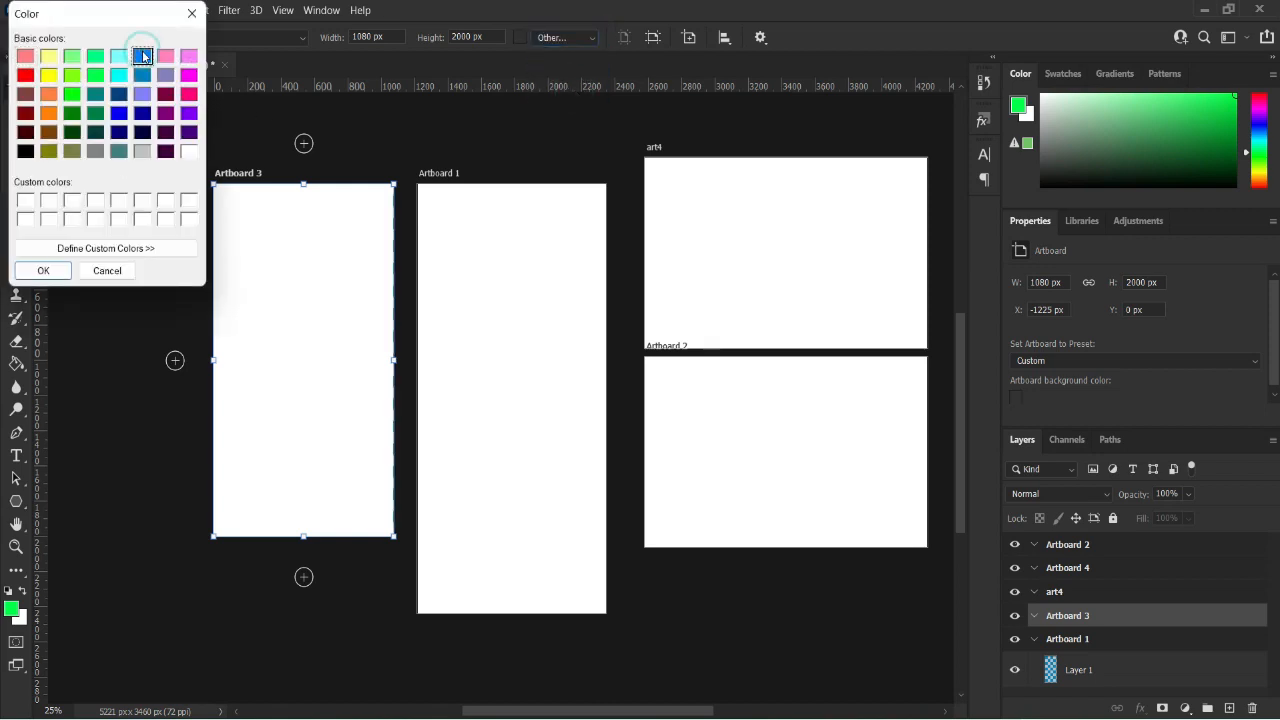
{"action": "left_click", "coordinate": [66, 271]}
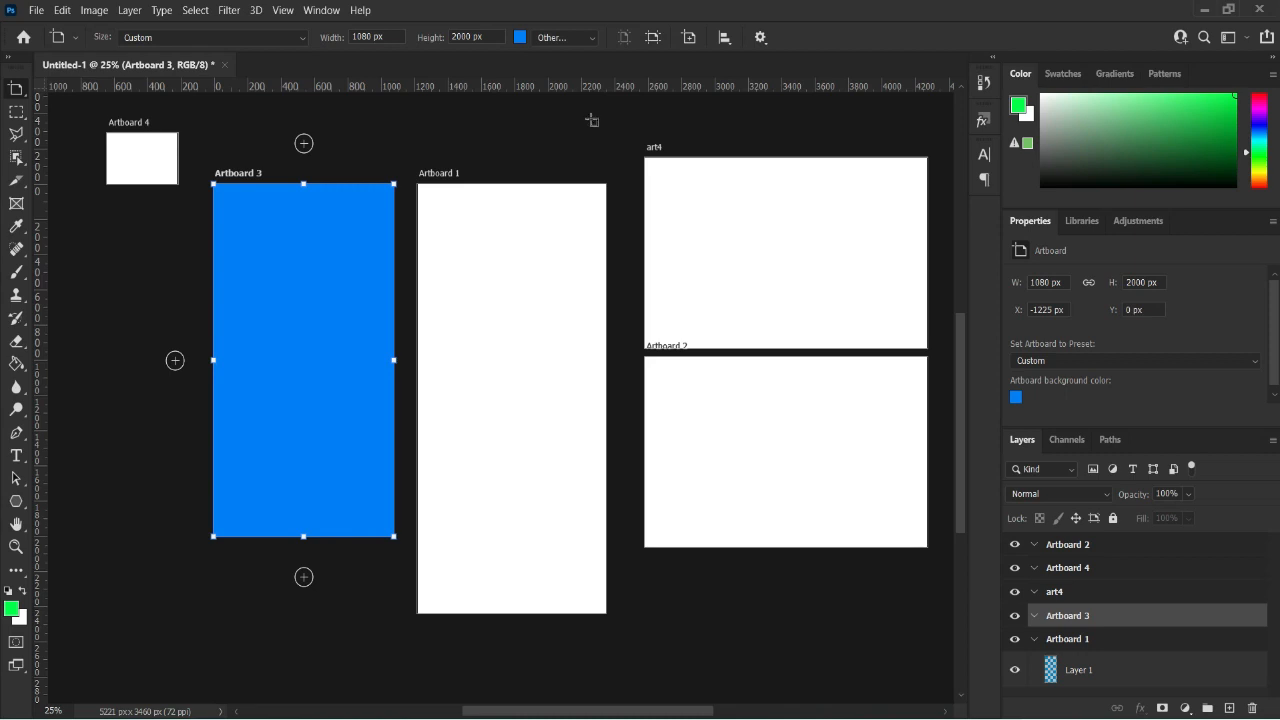
- Switch Artboard 3 to landscape orientation and back to portrait, and turn on the mode for adding new artboards
{"action": "left_click", "coordinate": [654, 40]}
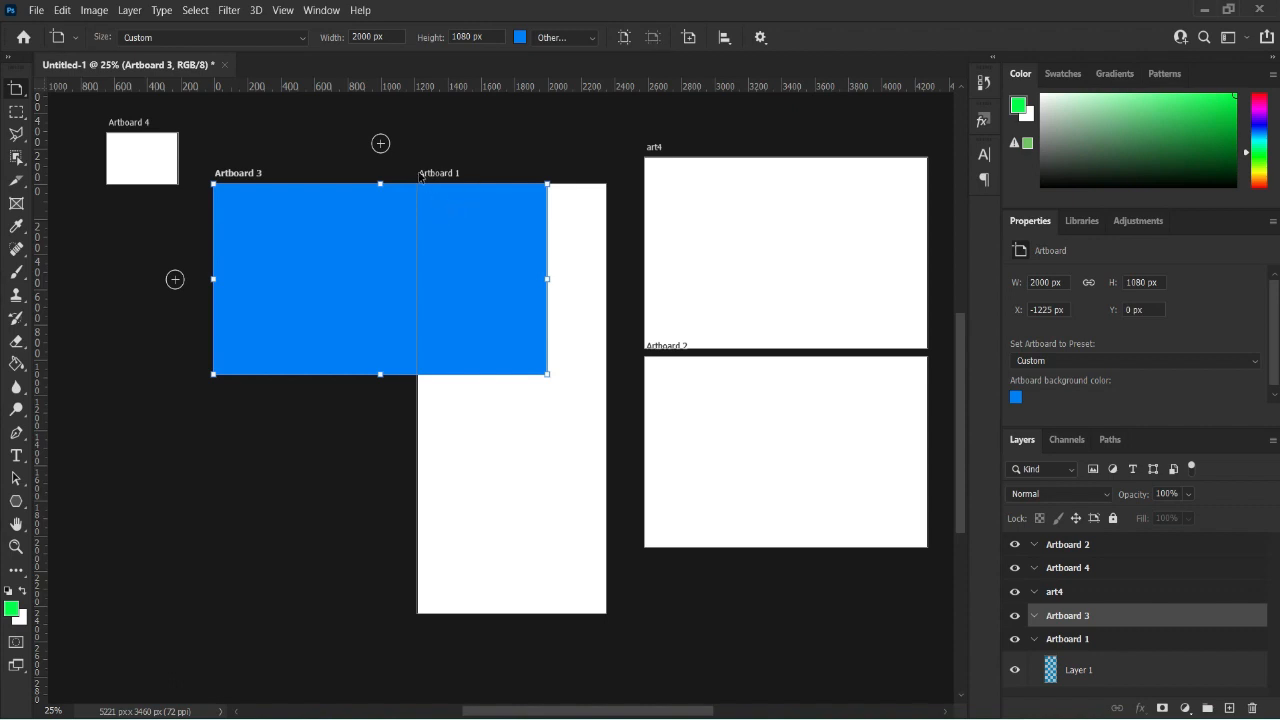
{"action": "left_click", "coordinate": [622, 45]}
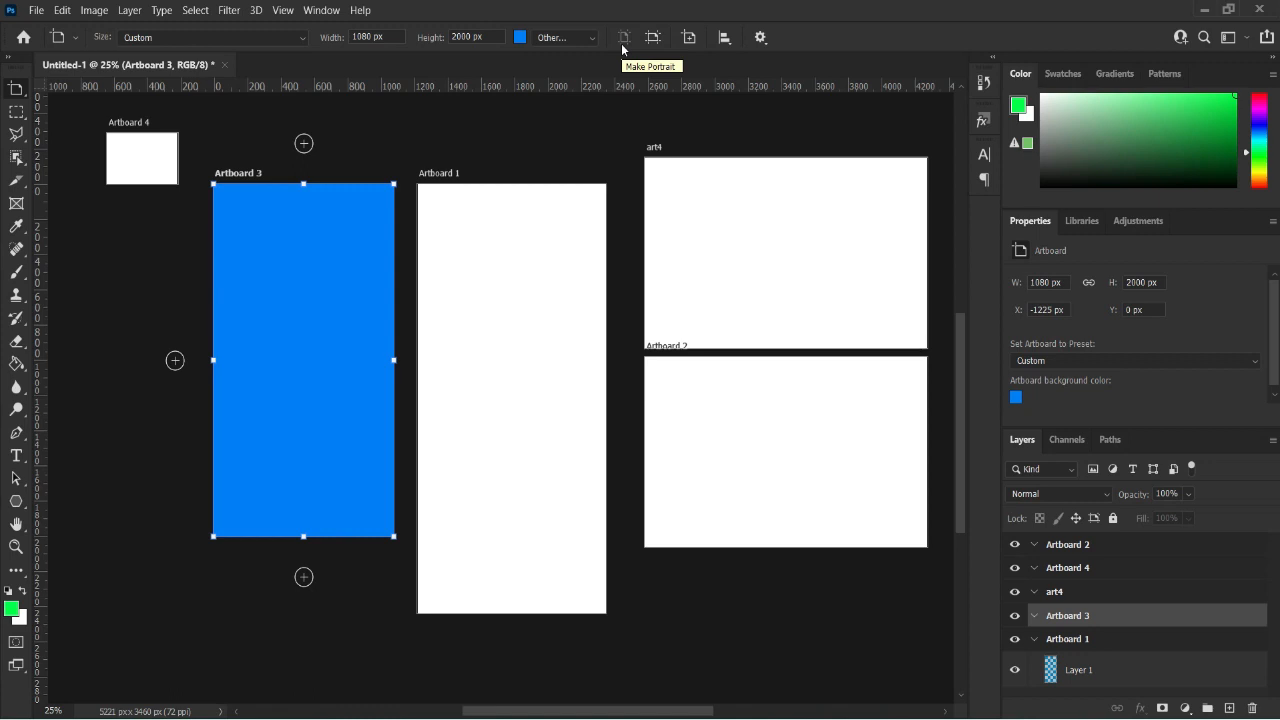
{"action": "left_click", "coordinate": [688, 40]}
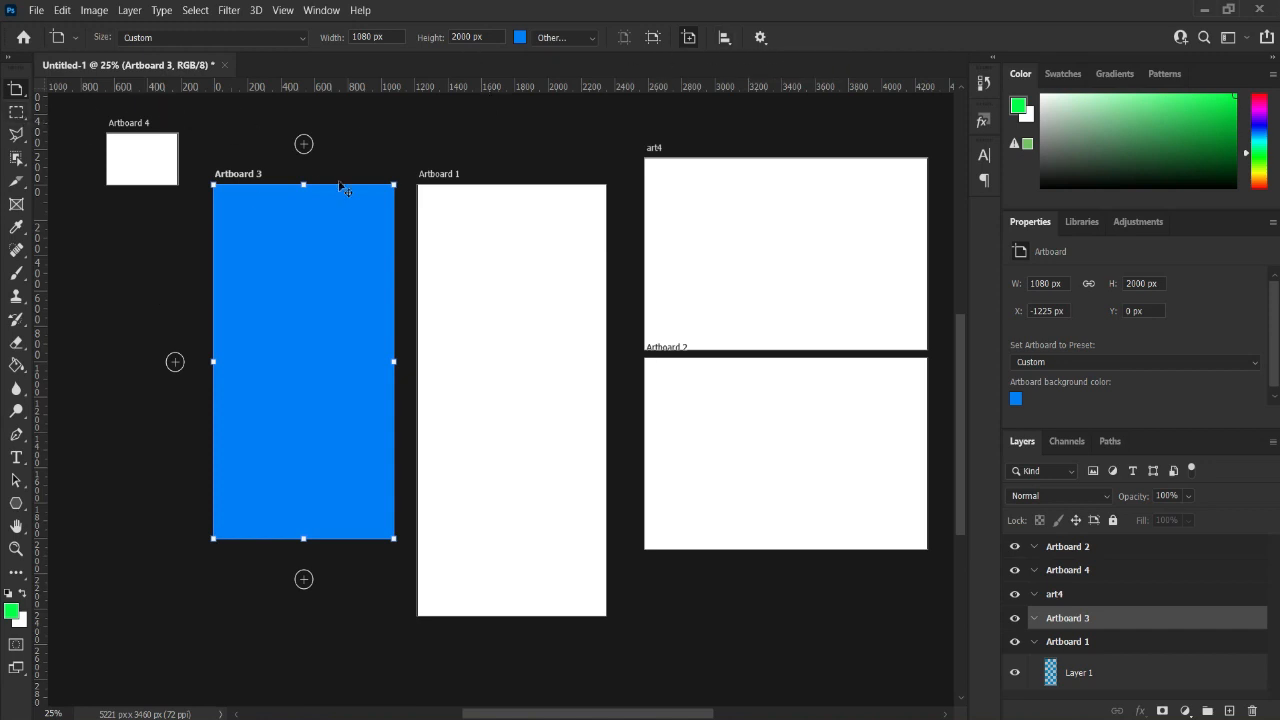
- Select Artboards 3 and 1 together and move them up and right, with Artboard 3 at about X -594 px, Y -188 px
{"action": "left_click", "coordinate": [489, 188], "text": "shift"}
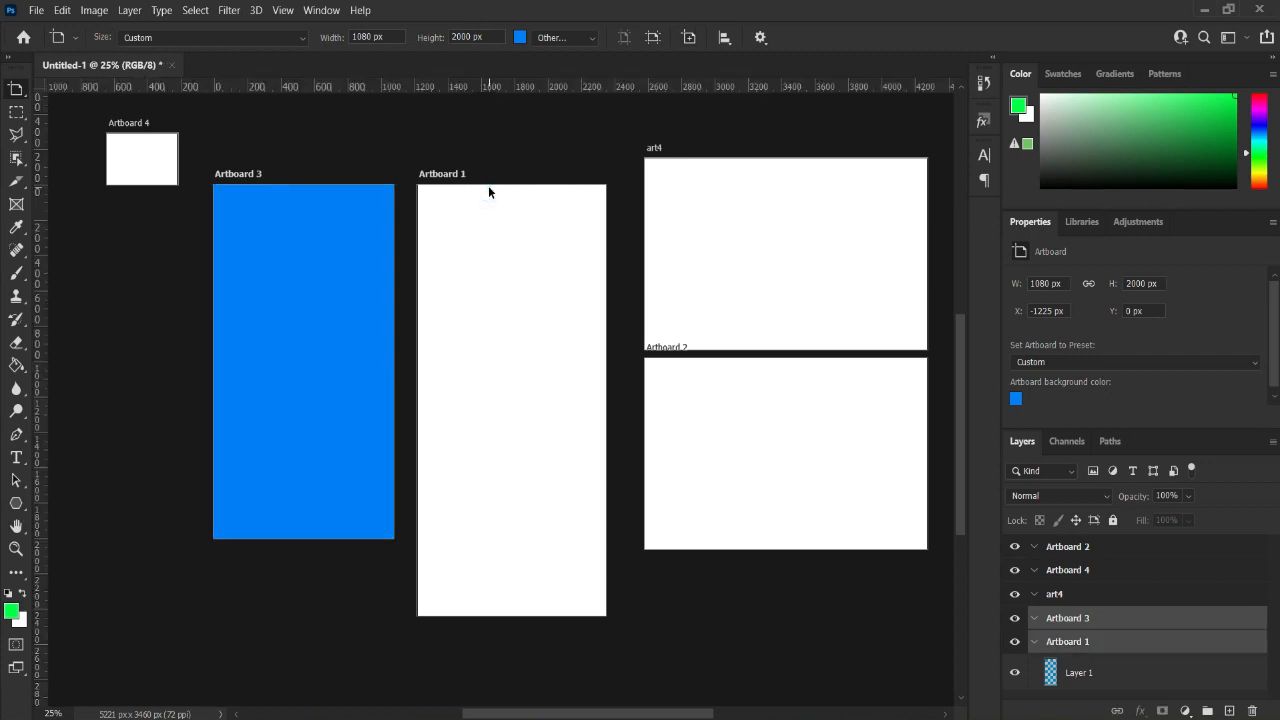
{"action": "left_click", "coordinate": [471, 188]}
{"action": "left_click_drag", "start_coordinate": [470, 190], "coordinate": [575, 157]}
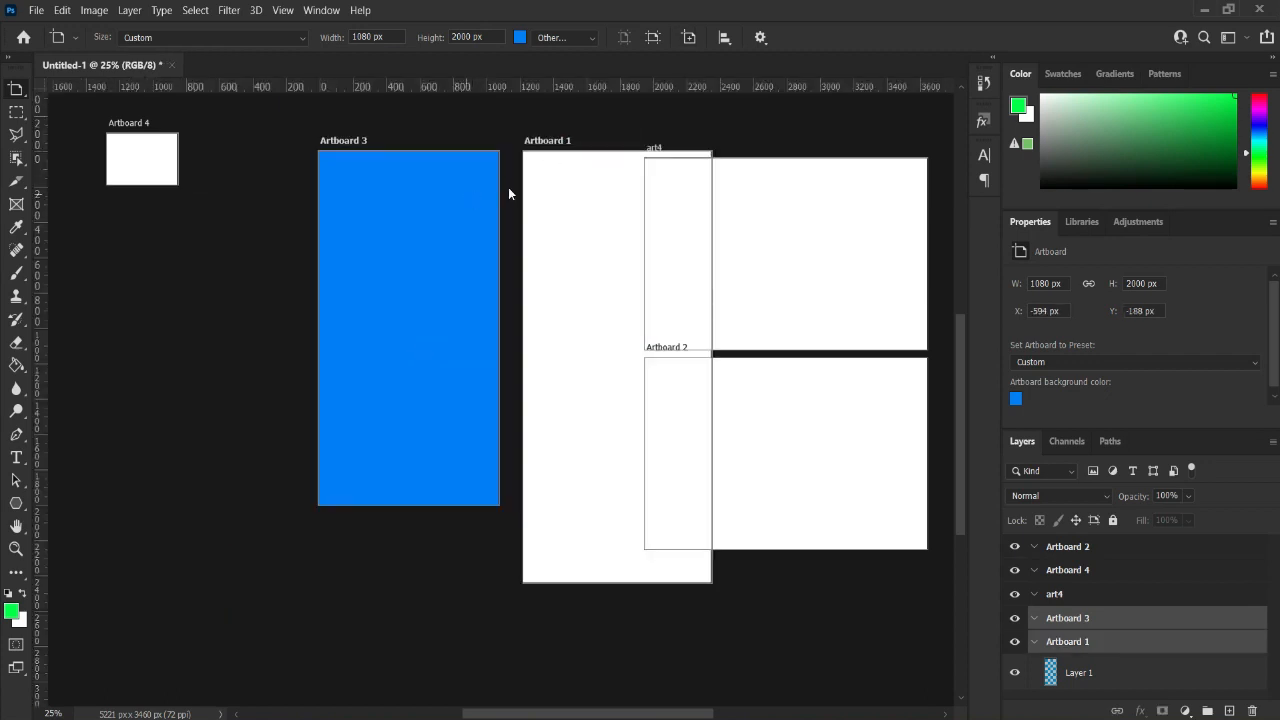
{"action": "left_click_drag", "start_coordinate": [260, 121], "coordinate": [746, 661]}
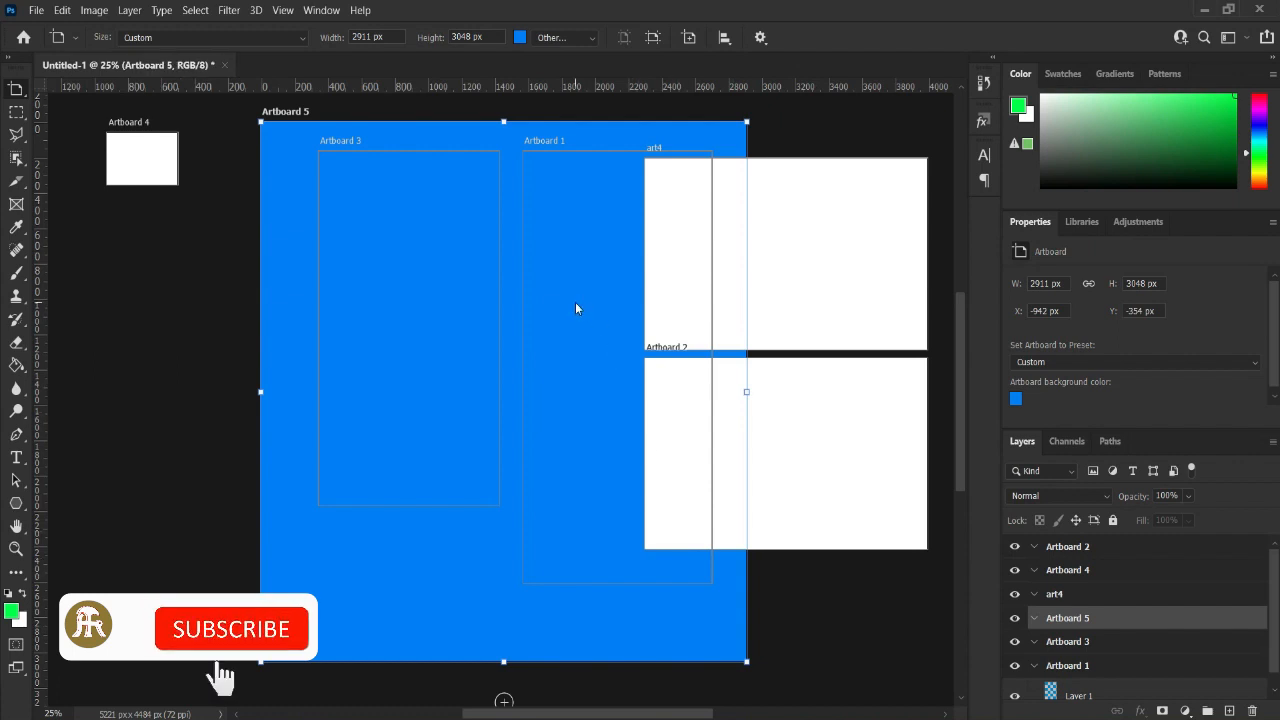
{"action": "key", "text": "v"}
{"action": "left_click_drag", "start_coordinate": [470, 151], "coordinate": [343, 215]}
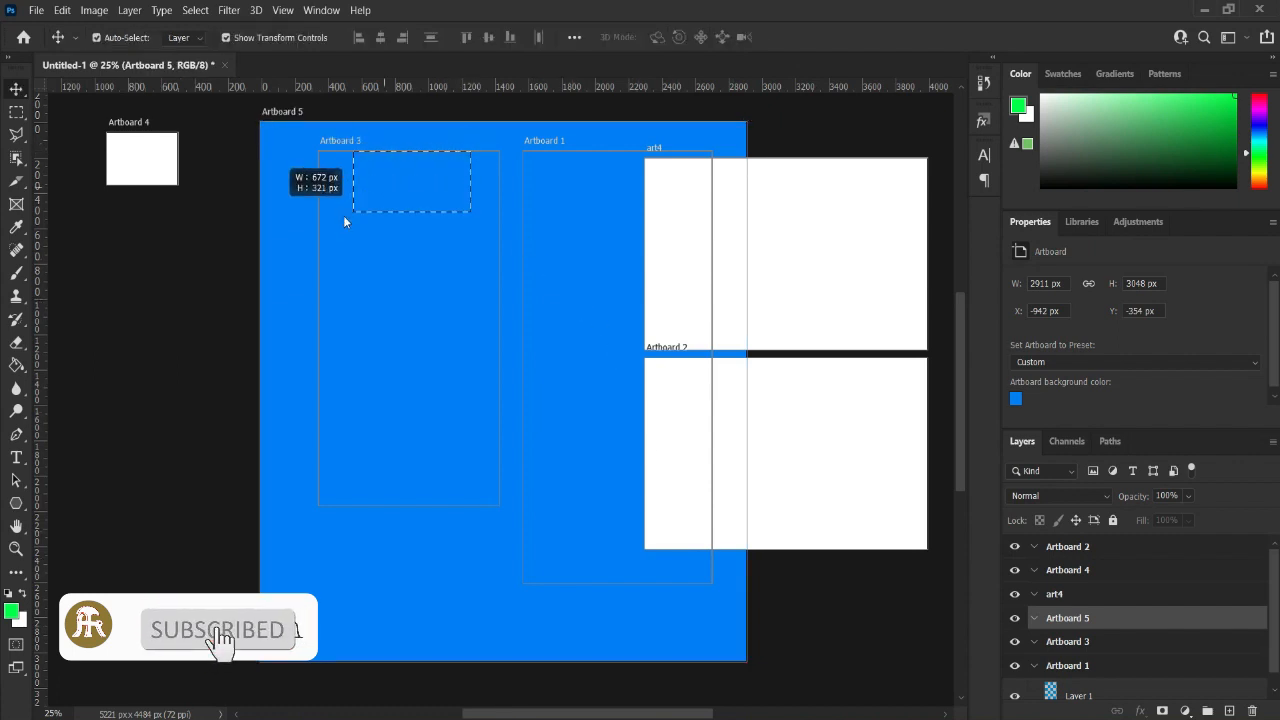
{"action": "left_click", "coordinate": [414, 152]}
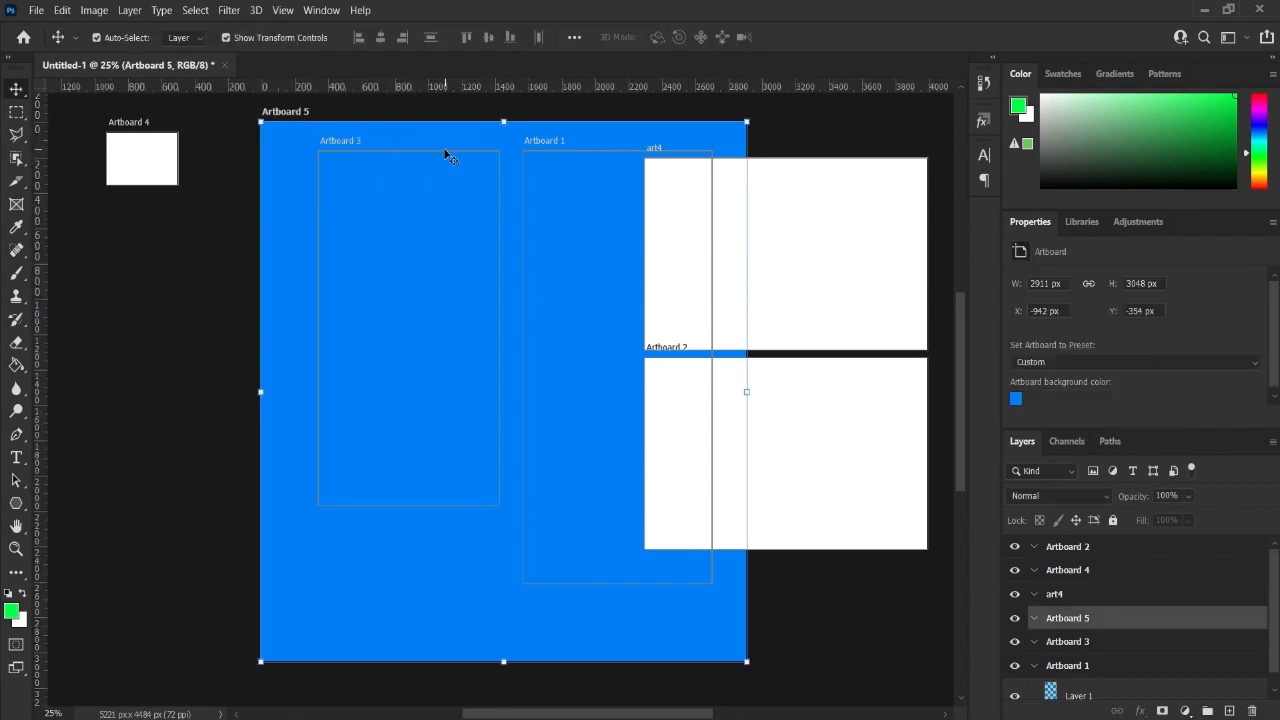
{"action": "key", "text": "Delete"}
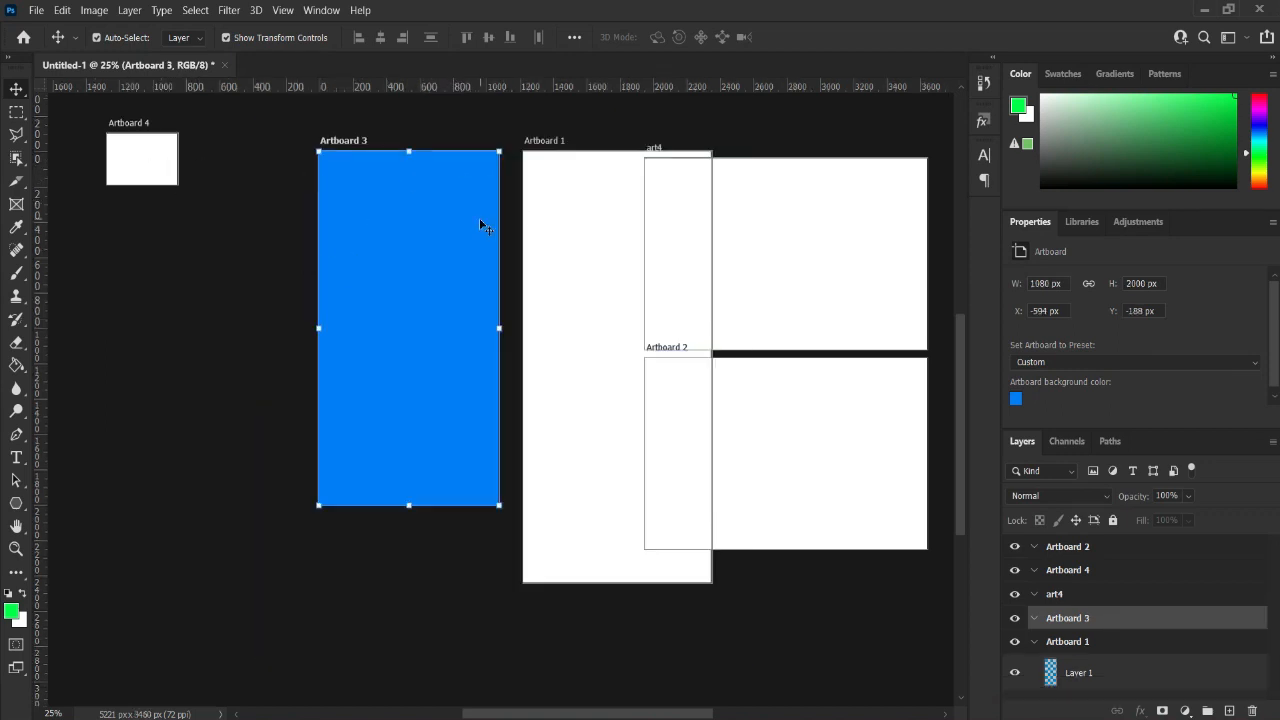
- Move Artboard 3 to about X -1090 px, Y 164 px, and shift it together with Artboard 1 to about X -10 px, Y 1672 px
{"action": "scroll", "coordinate": [474, 166], "scroll_direction": "left", "scroll_amount": 1}
{"action": "left_click", "coordinate": [472, 149]}
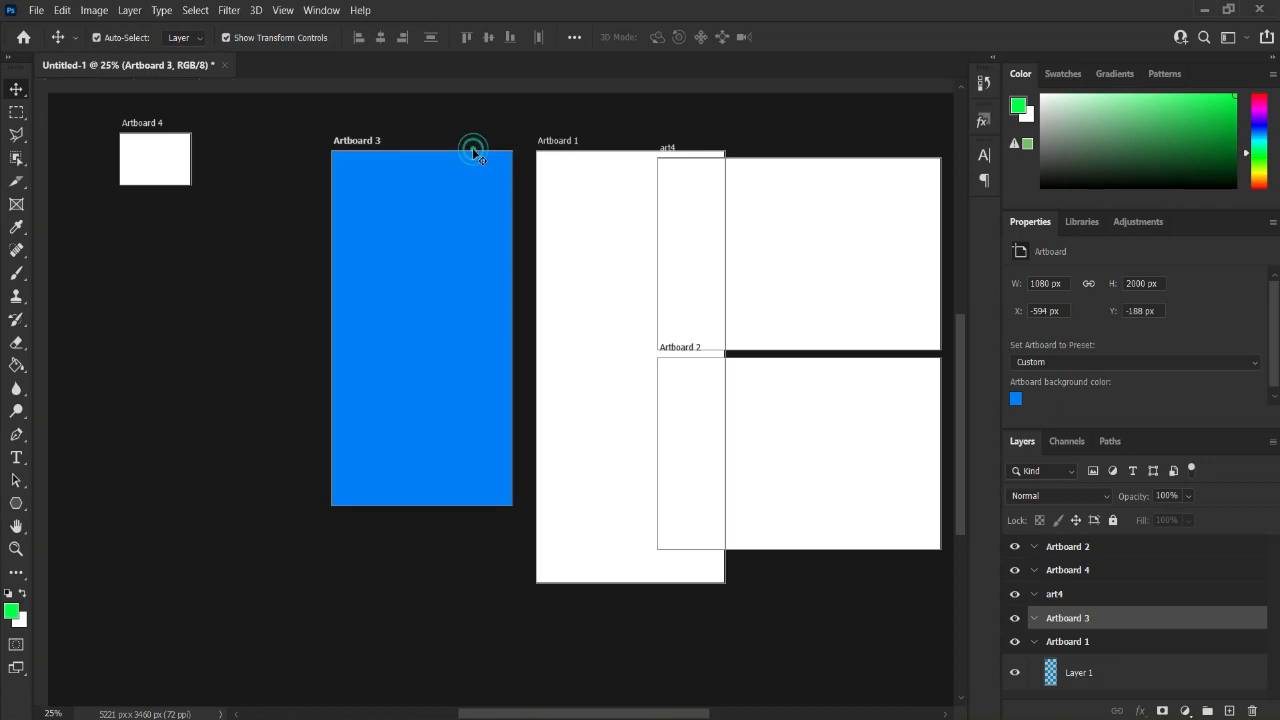
{"action": "key", "text": "shift+v"}
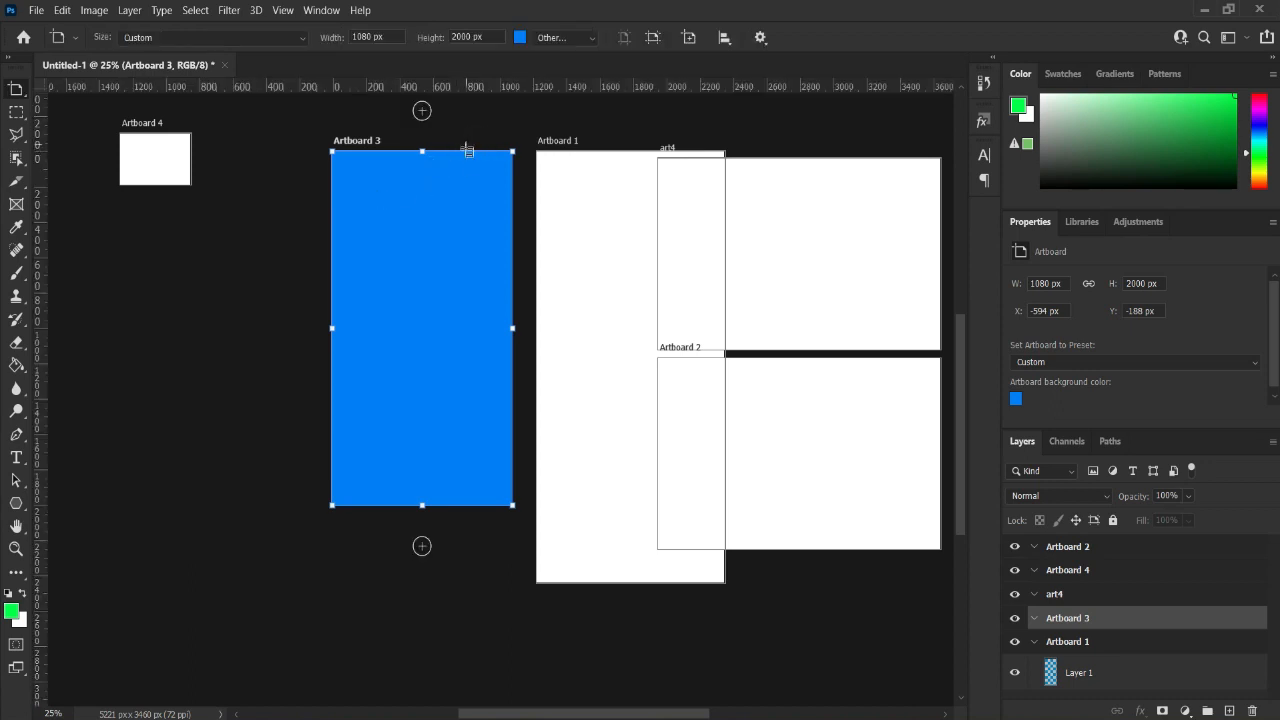
{"action": "left_click_drag", "start_coordinate": [465, 149], "coordinate": [382, 211]}
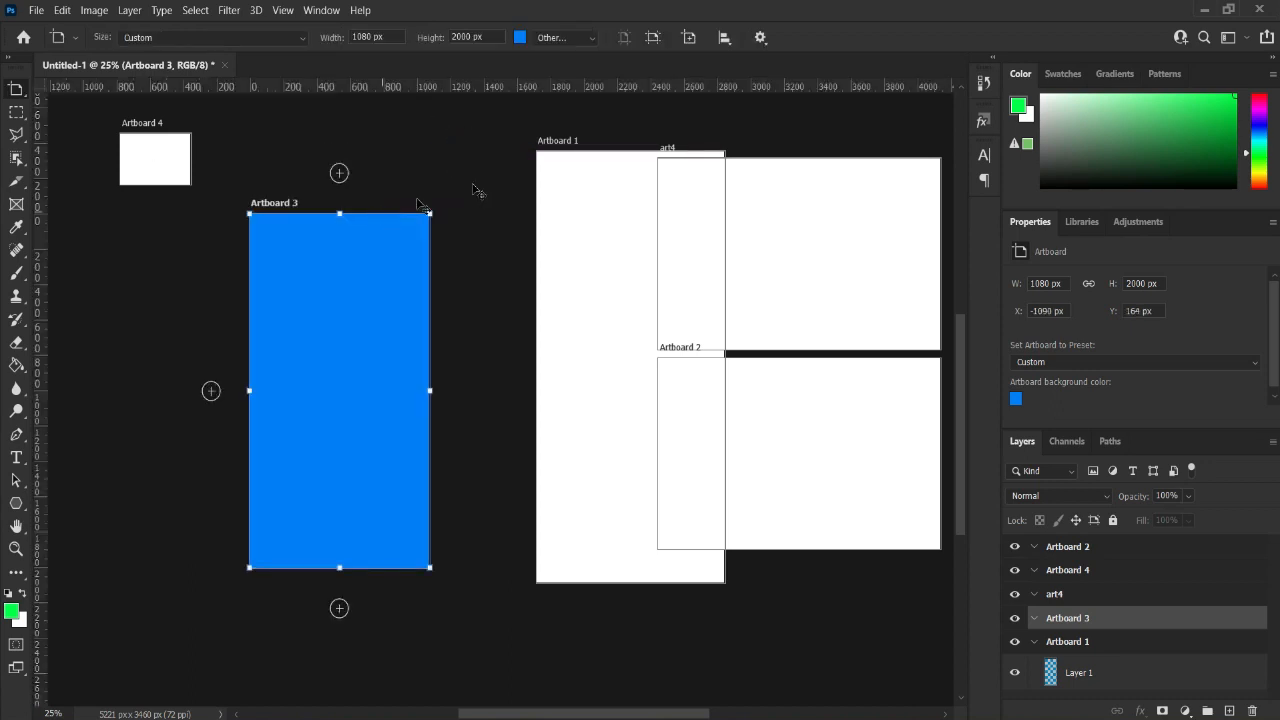
{"action": "left_click", "coordinate": [581, 152], "text": "shift"}
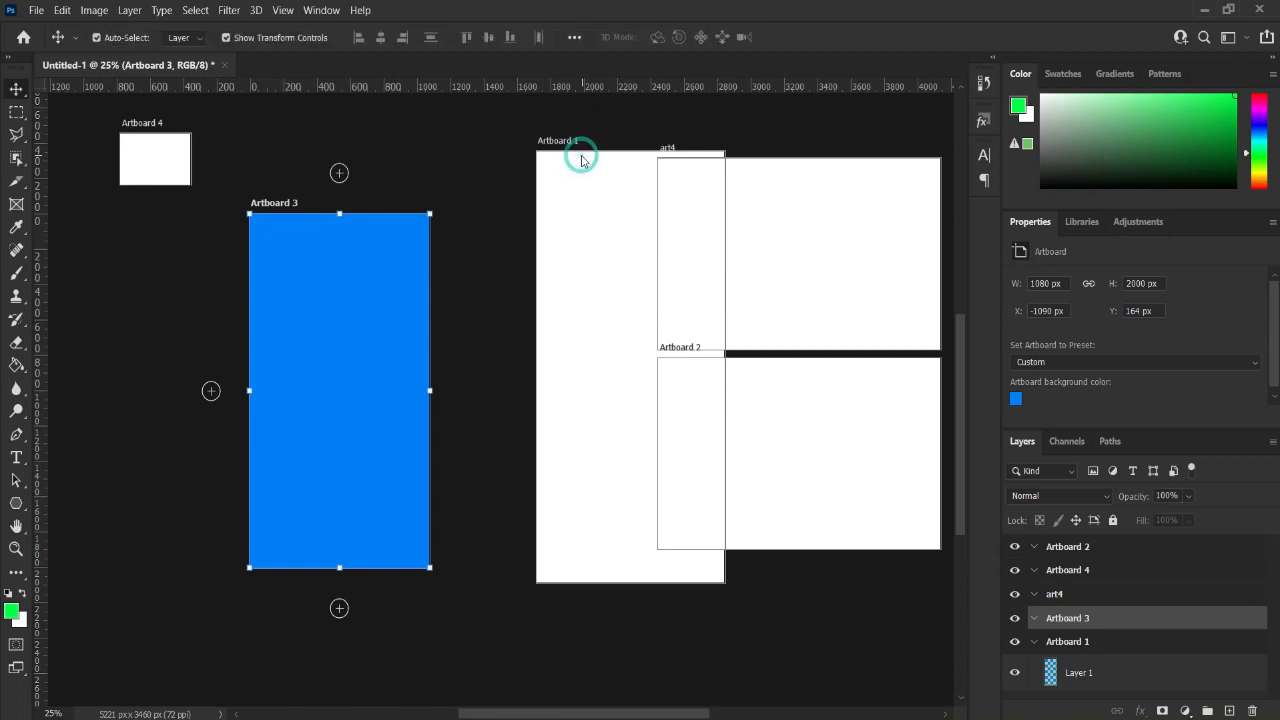
{"action": "left_click_drag", "start_coordinate": [573, 185], "coordinate": [753, 488]}
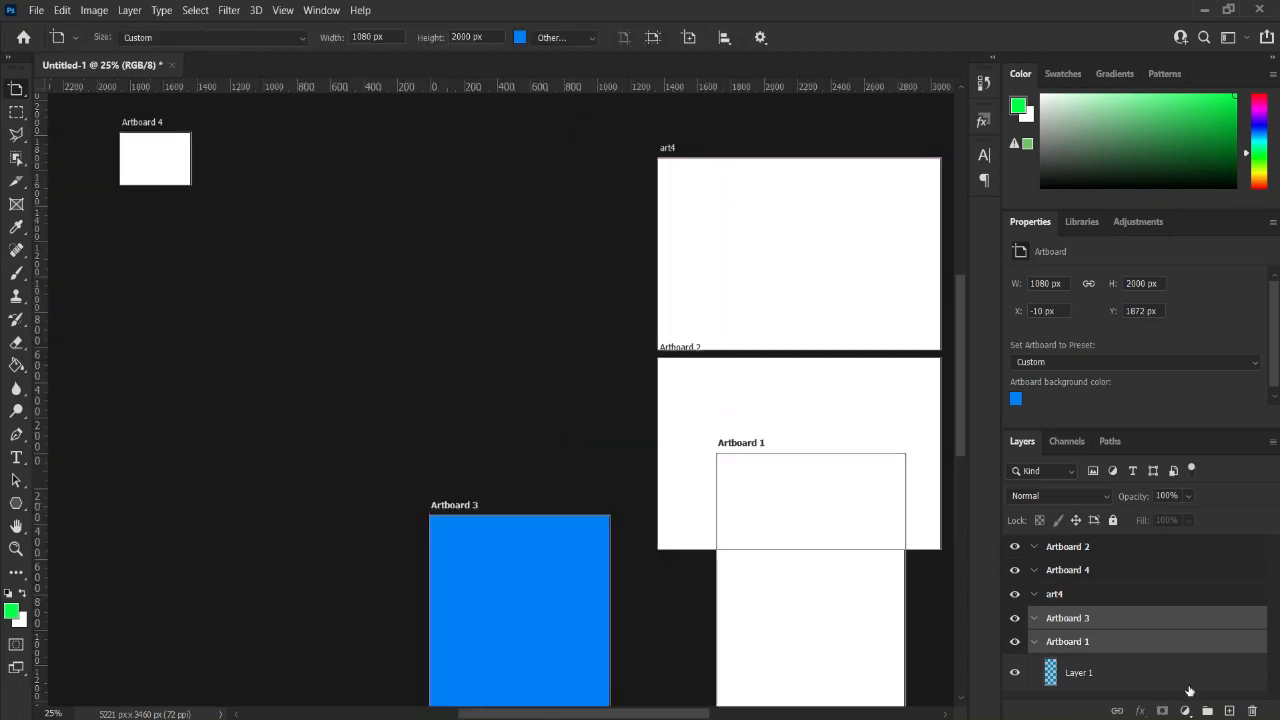
- Select Artboard 4, art4, Artboard 3 and Artboard 1 together and align them by their top edges
{"action": "left_click", "coordinate": [1116, 581]}
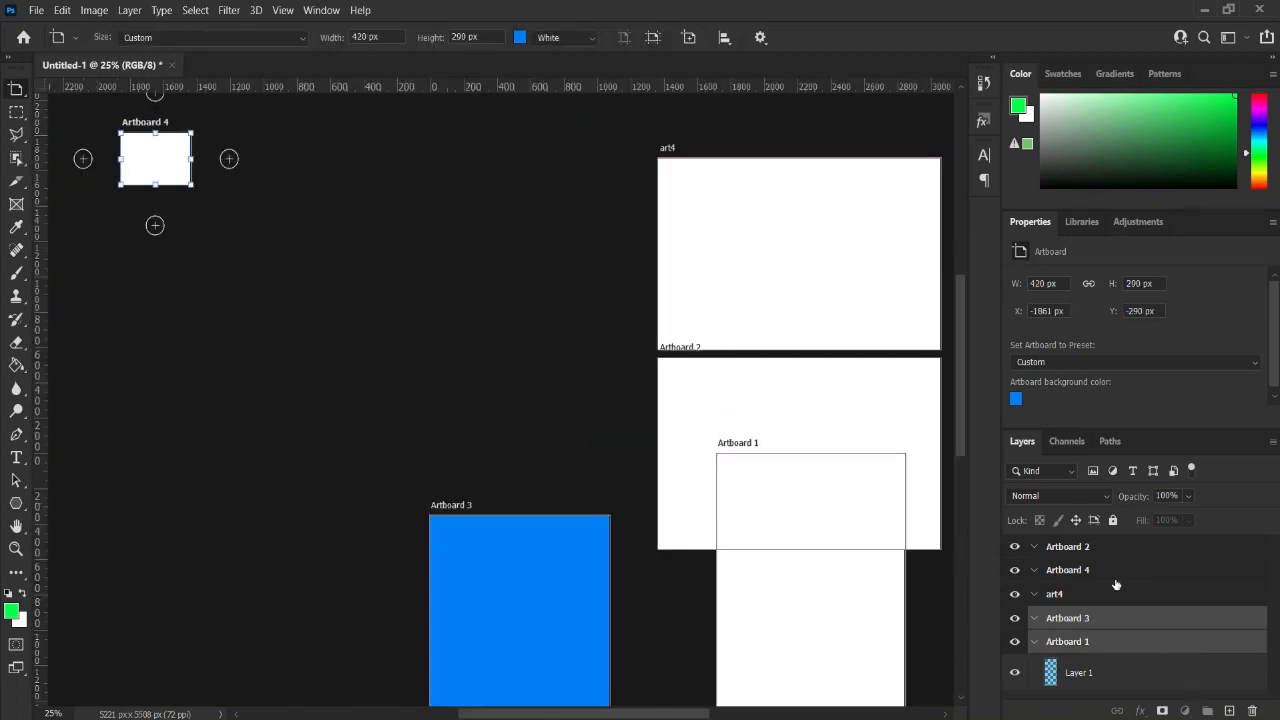
{"action": "left_click", "coordinate": [1102, 622], "text": "shift"}
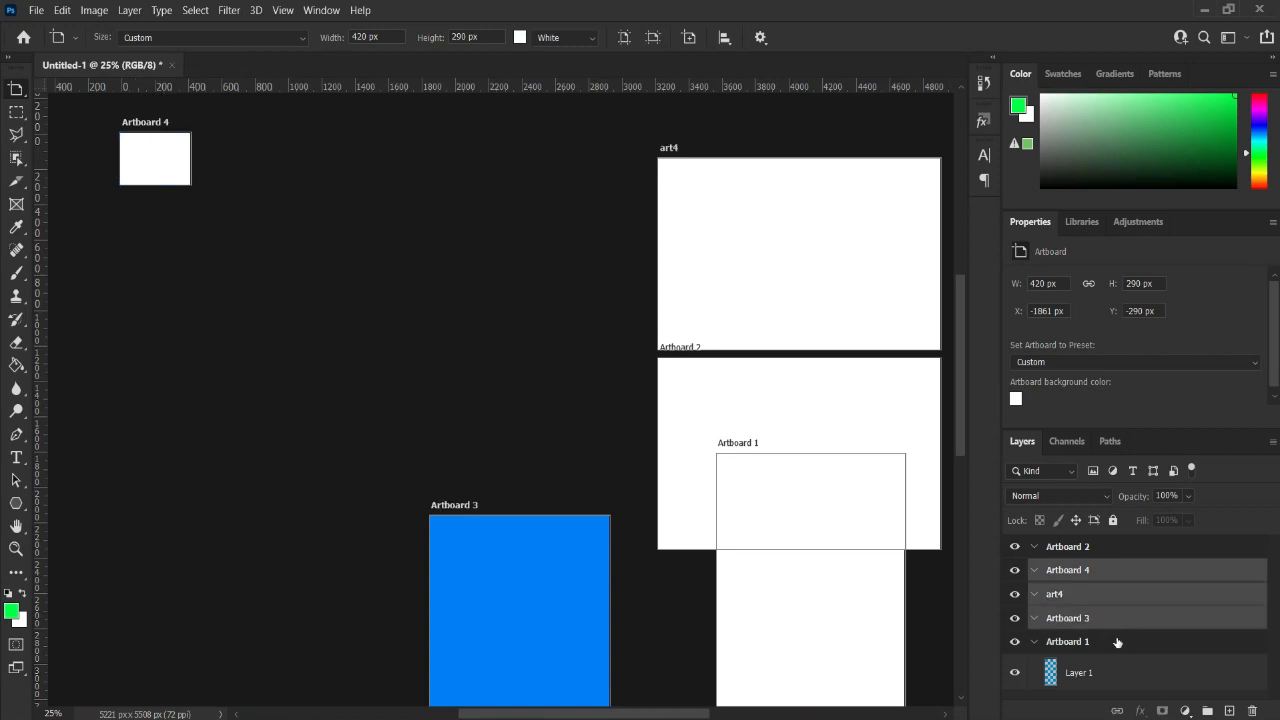
{"action": "left_click", "coordinate": [1118, 641], "text": "shift"}
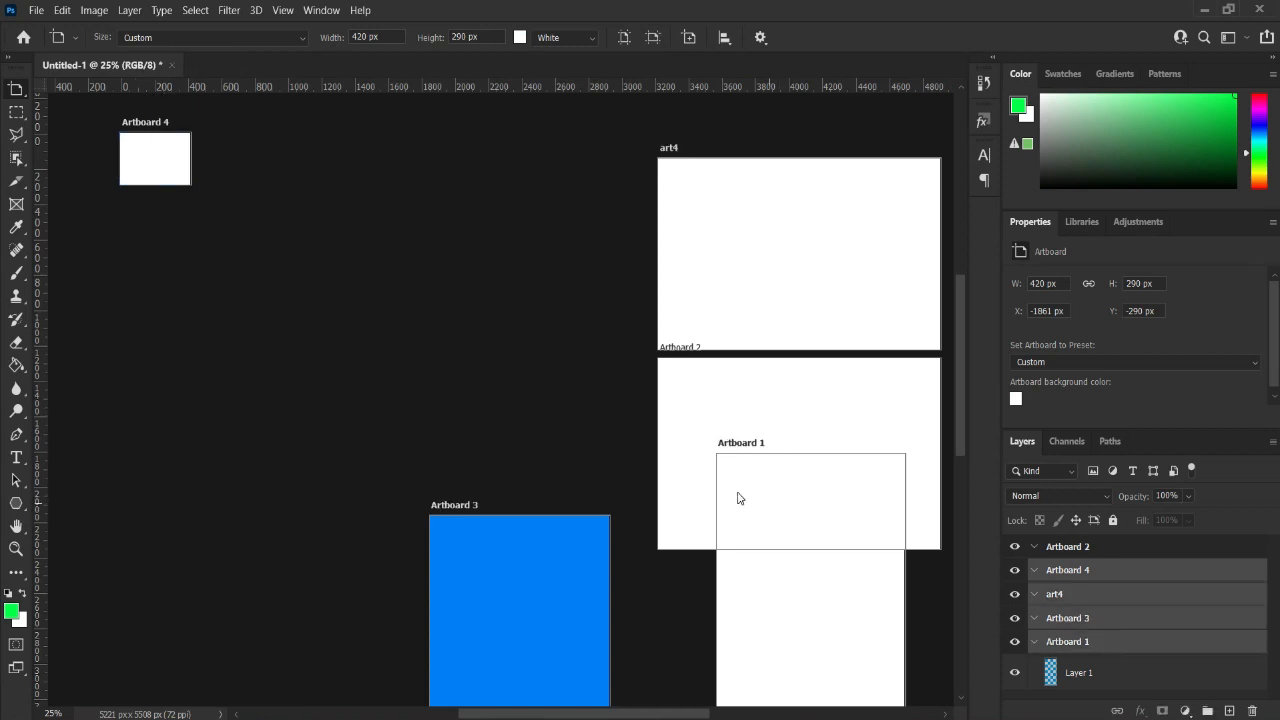
{"action": "left_click", "coordinate": [726, 38]}
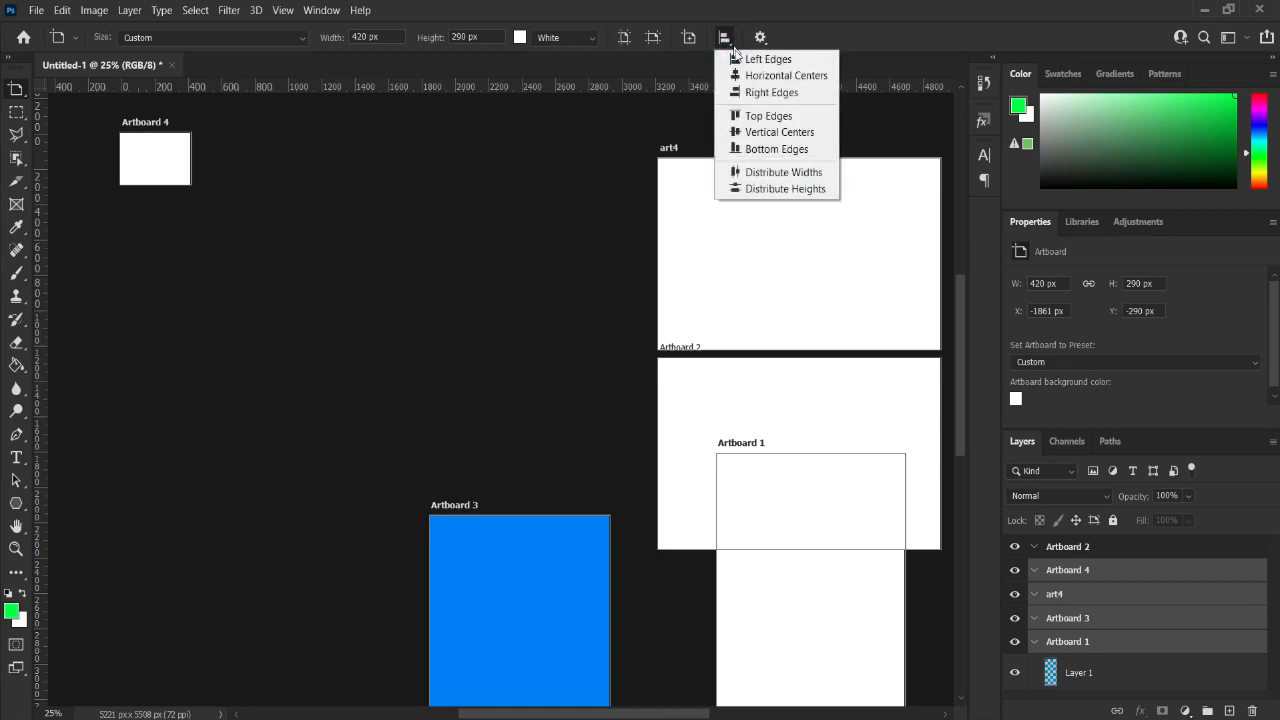
{"action": "left_click", "coordinate": [767, 115]}
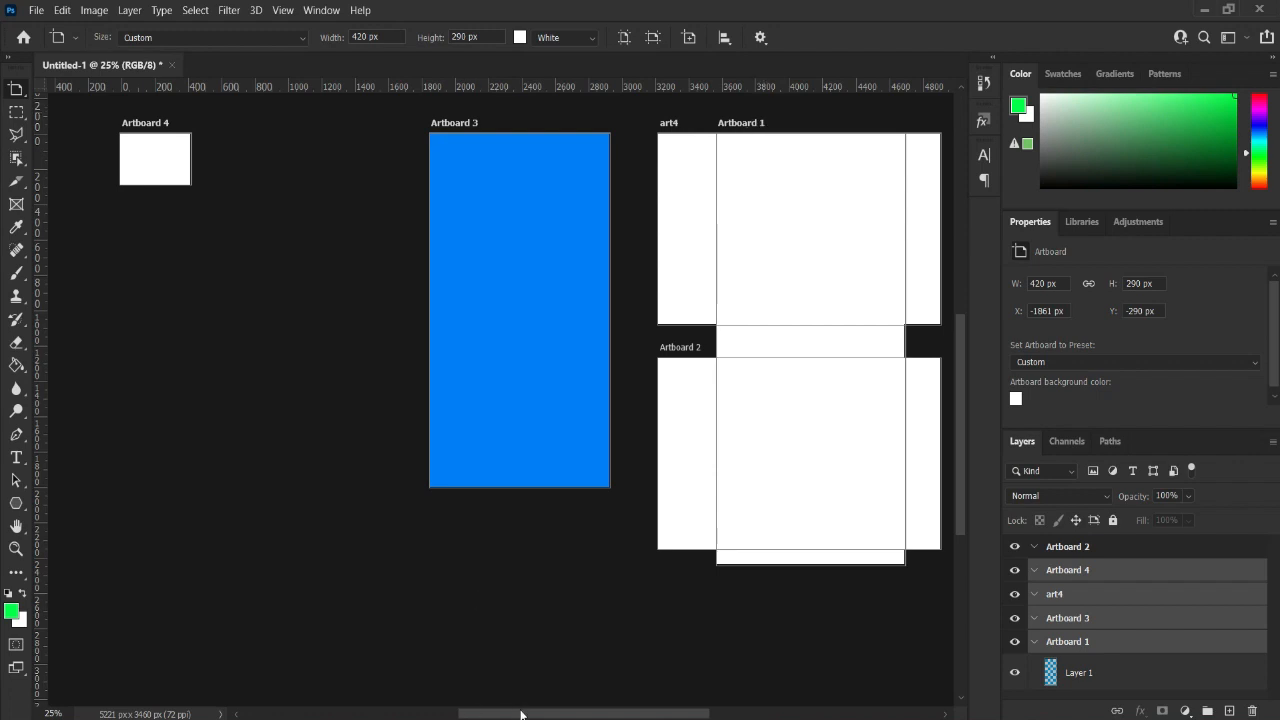
- Distribute the widths of the four selected artboards to space them horizontally
{"action": "left_click_drag", "start_coordinate": [525, 713], "coordinate": [576, 713]}
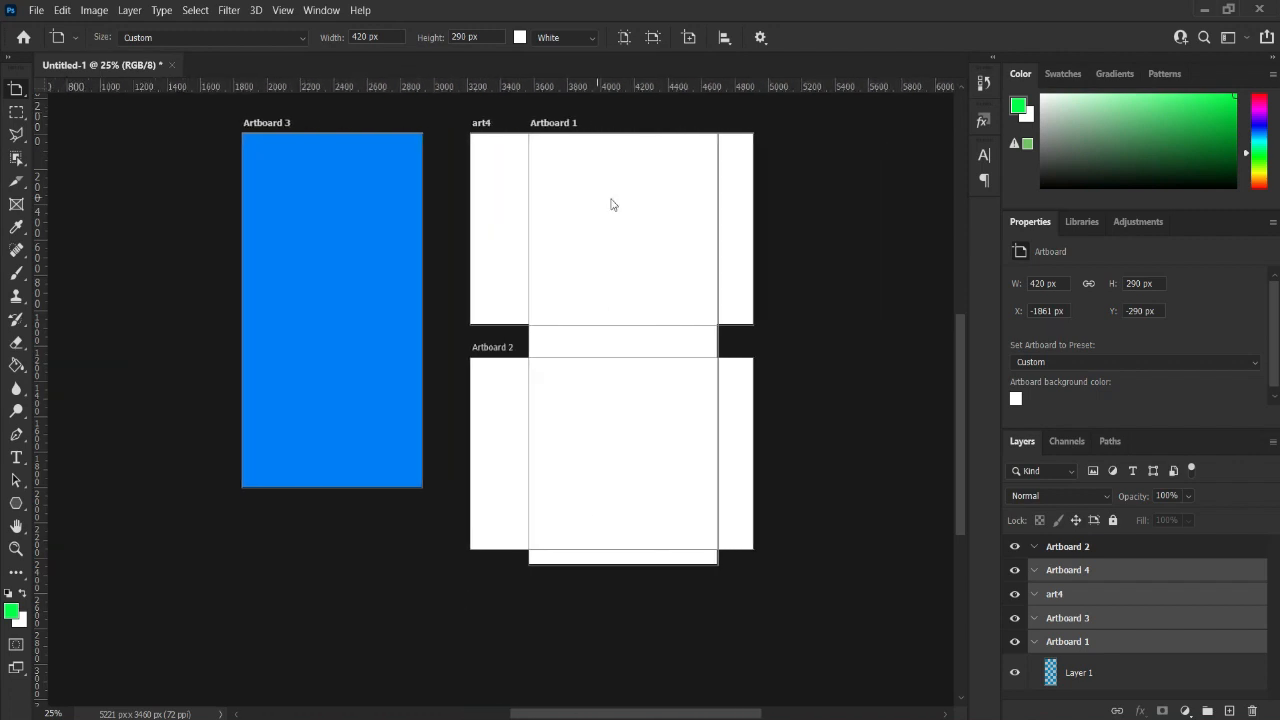
{"action": "left_click", "coordinate": [725, 38]}
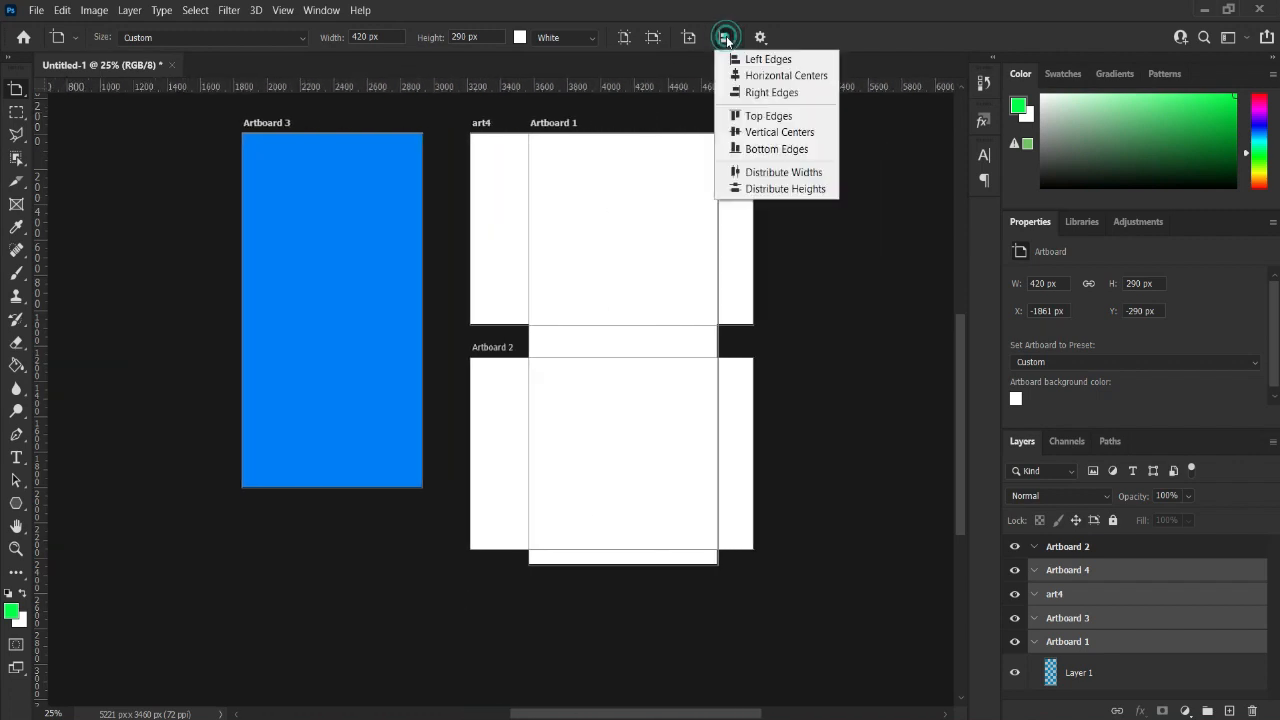
{"action": "left_click", "coordinate": [778, 176]}
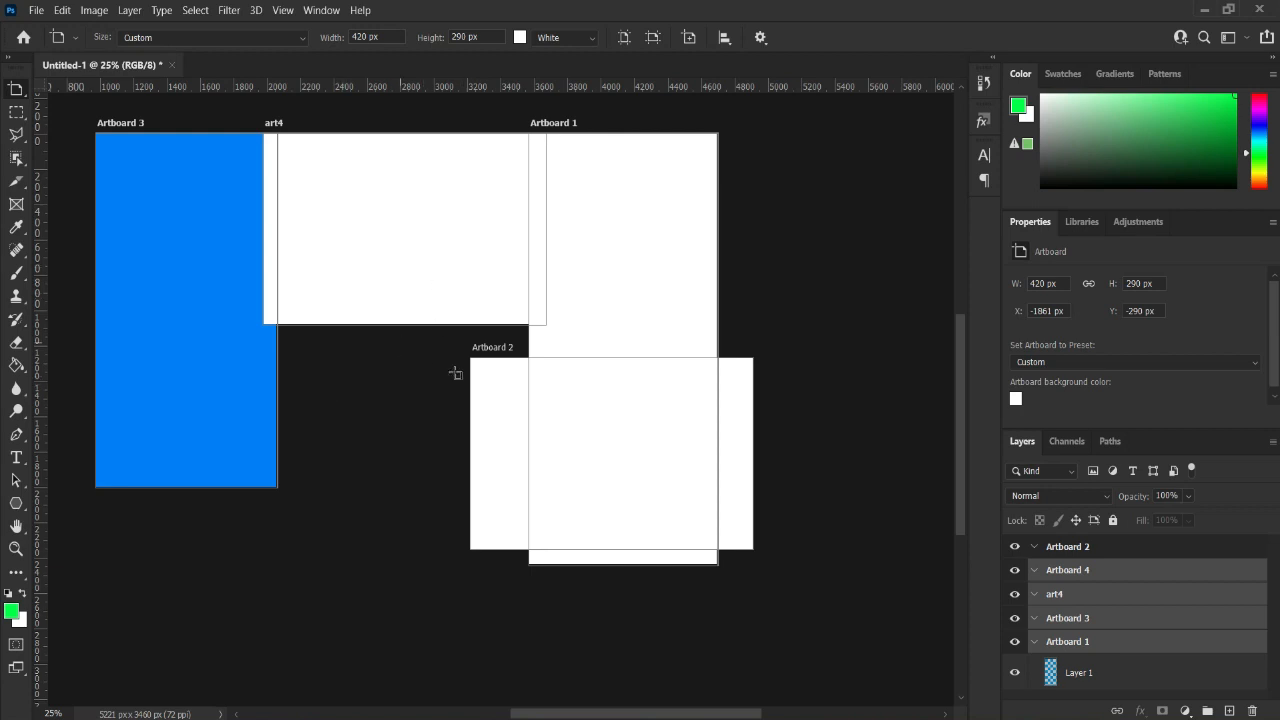
- Distribute the heights of the four selected artboards and align them by their horizontal centers
{"action": "left_click", "coordinate": [725, 38]}
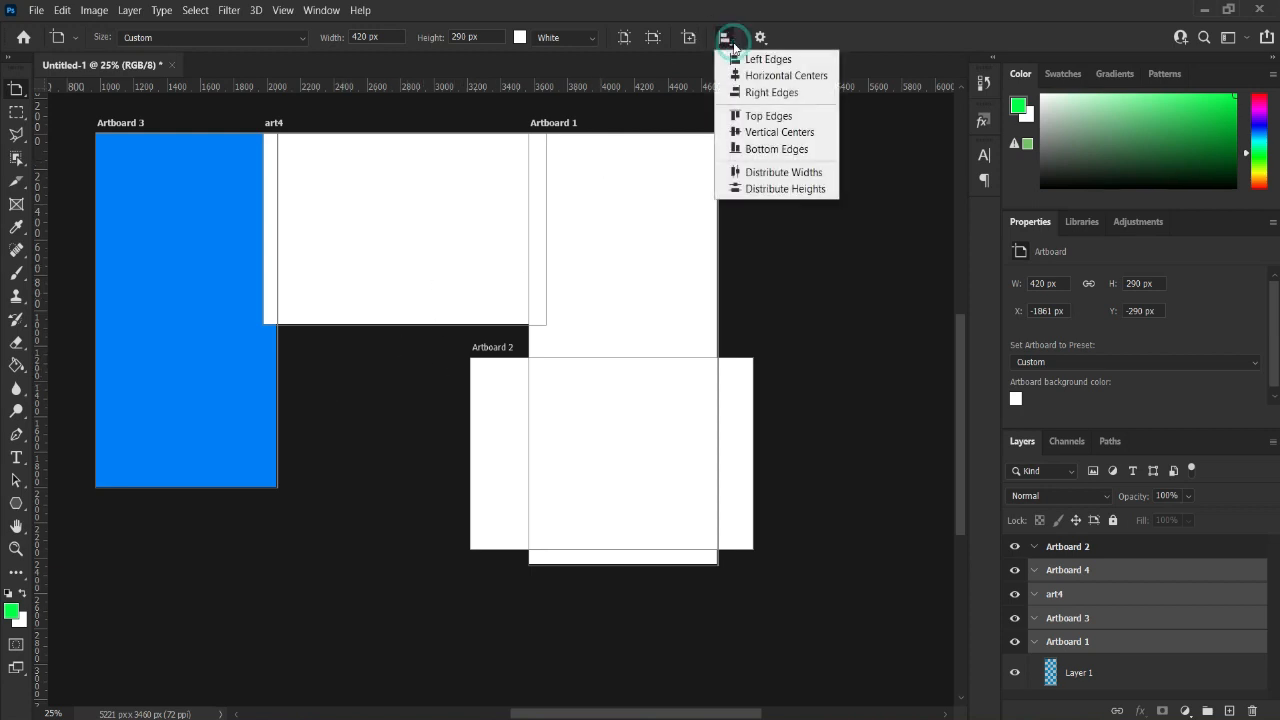
{"action": "left_click", "coordinate": [782, 188]}
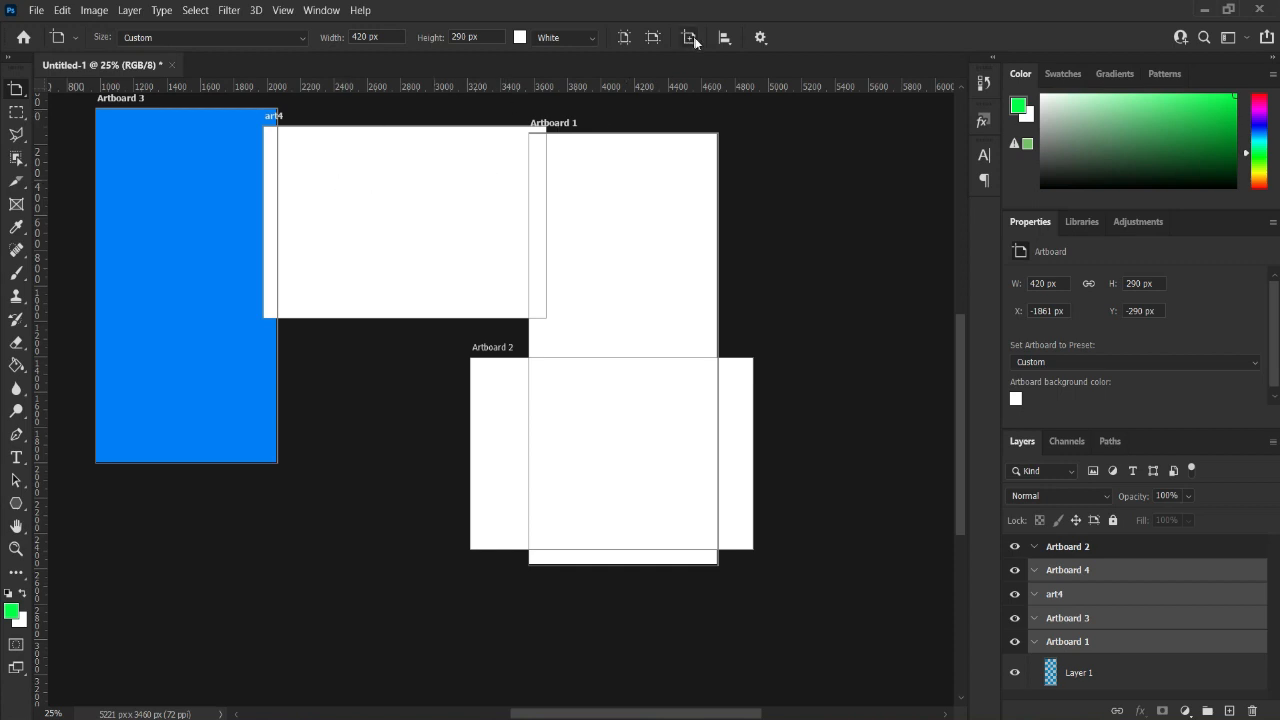
{"action": "left_click", "coordinate": [725, 38]}
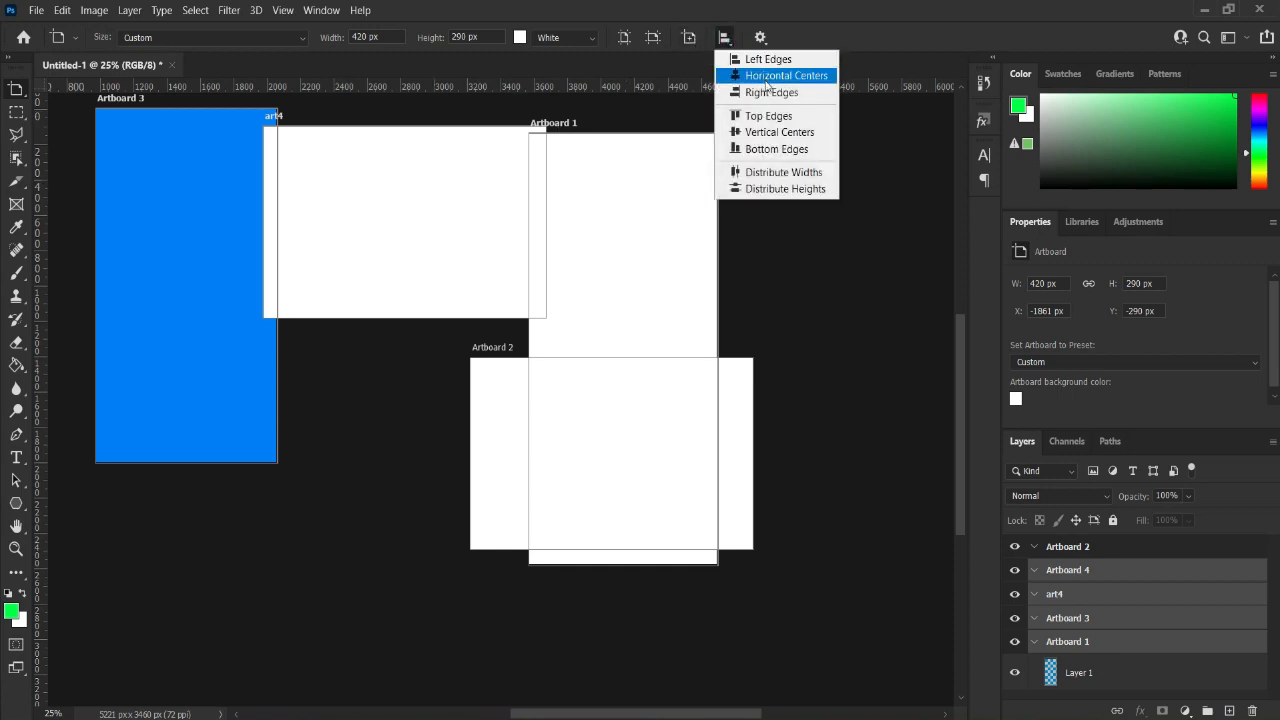
{"action": "left_click", "coordinate": [768, 84]}
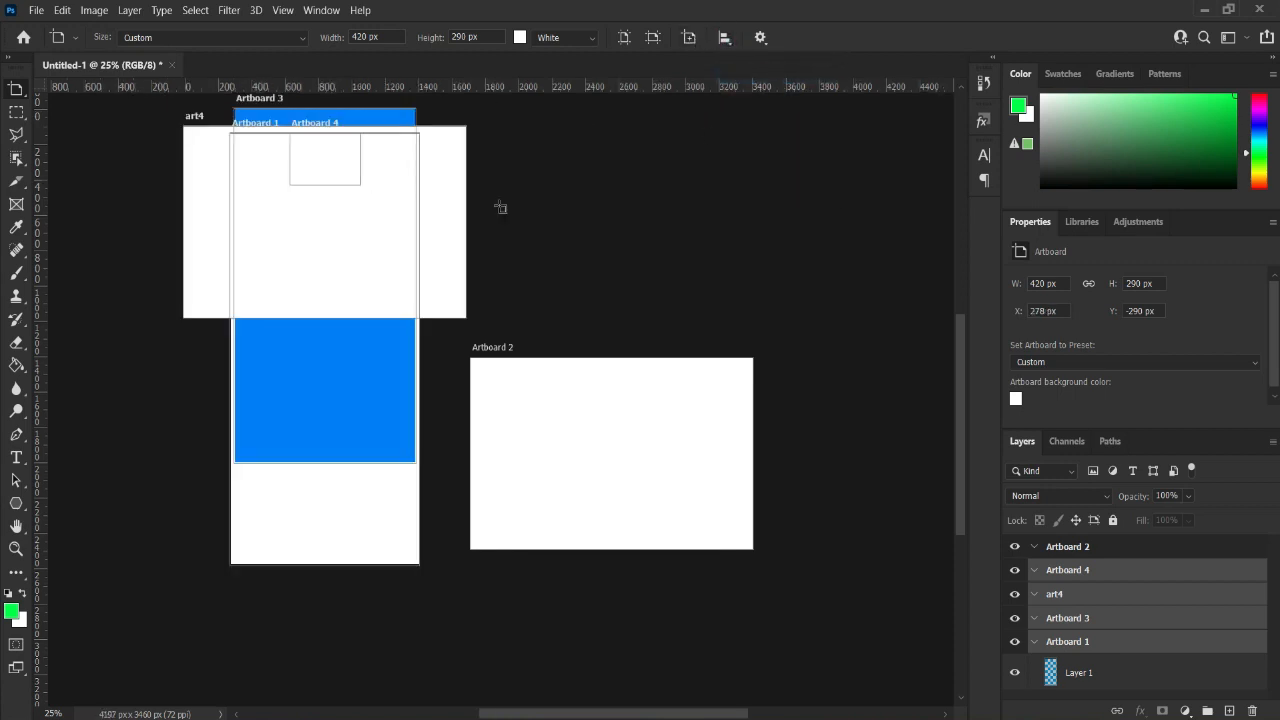
- Pull the stacked artboards apart: Artboard 4 to about X 1565, Y -150 px, art4 to its right, Artboard 3 to about X -1287, Y -5 px
{"action": "left_click", "coordinate": [1098, 572]}
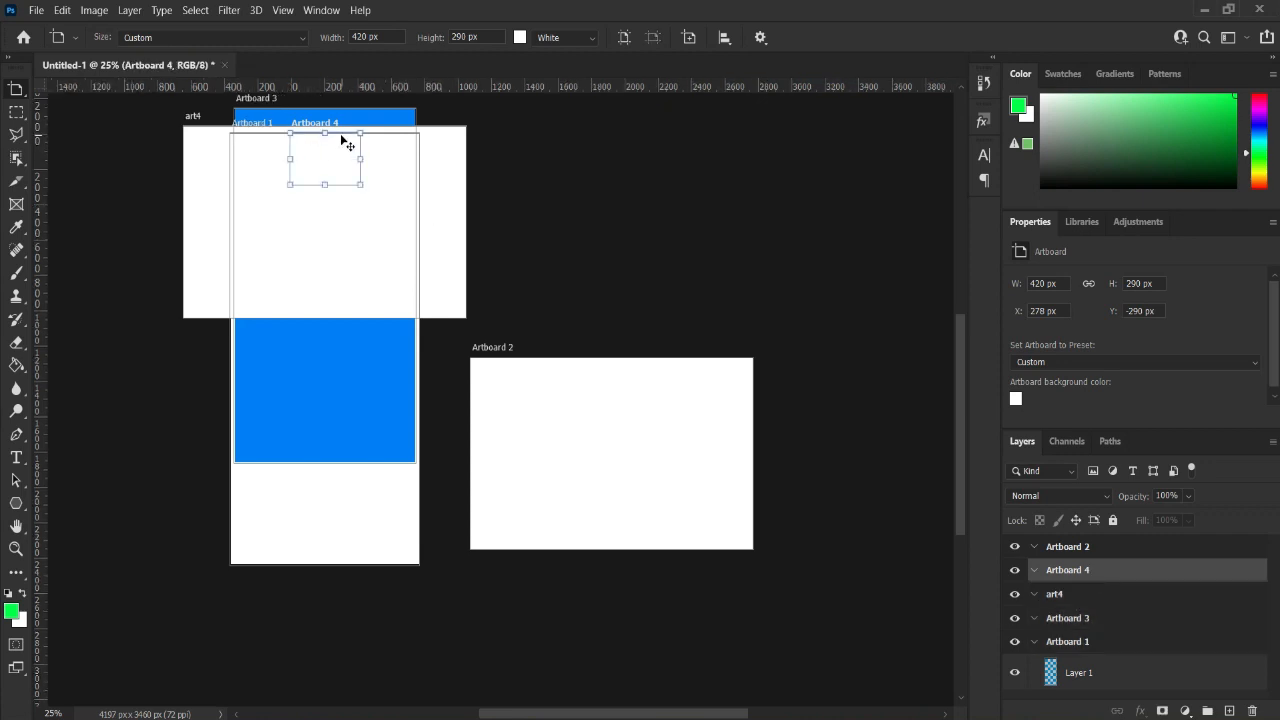
{"action": "left_click_drag", "start_coordinate": [348, 145], "coordinate": [562, 171]}
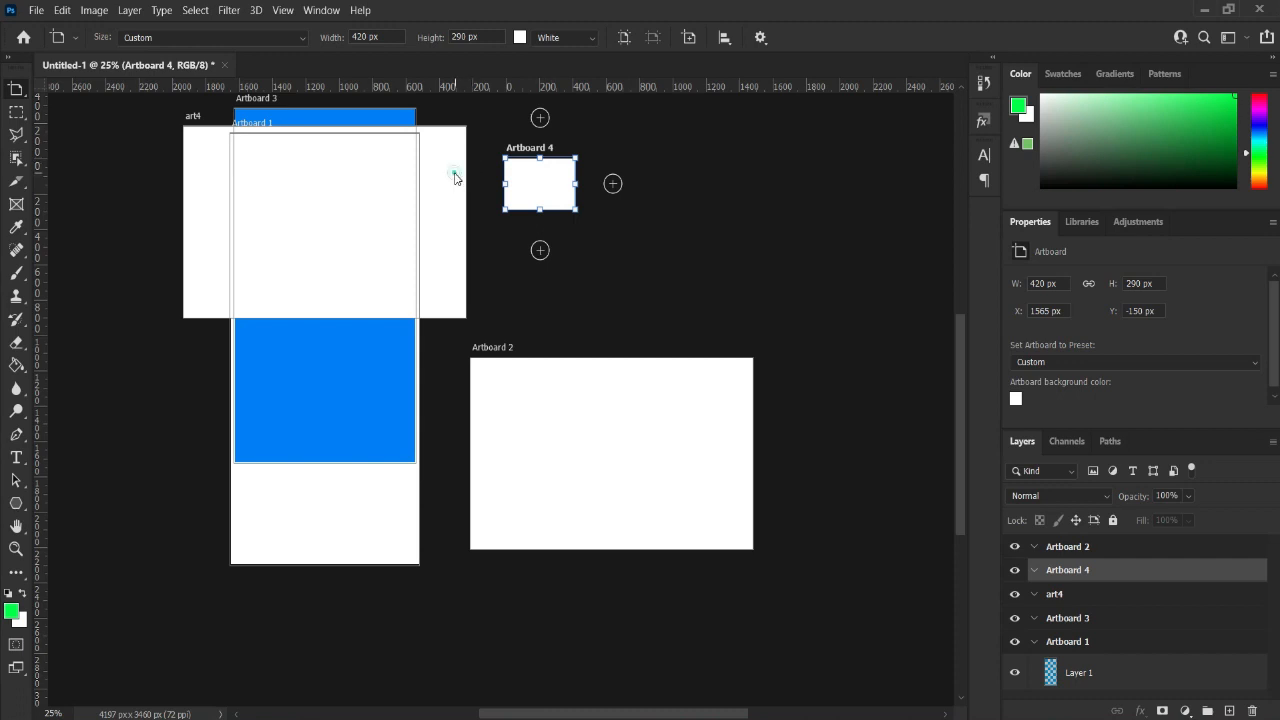
{"action": "key", "text": "shift+v"}
{"action": "left_click", "coordinate": [465, 150]}
{"action": "left_click_drag", "start_coordinate": [451, 124], "coordinate": [866, 148]}
{"action": "key", "text": "ctrl+r"}
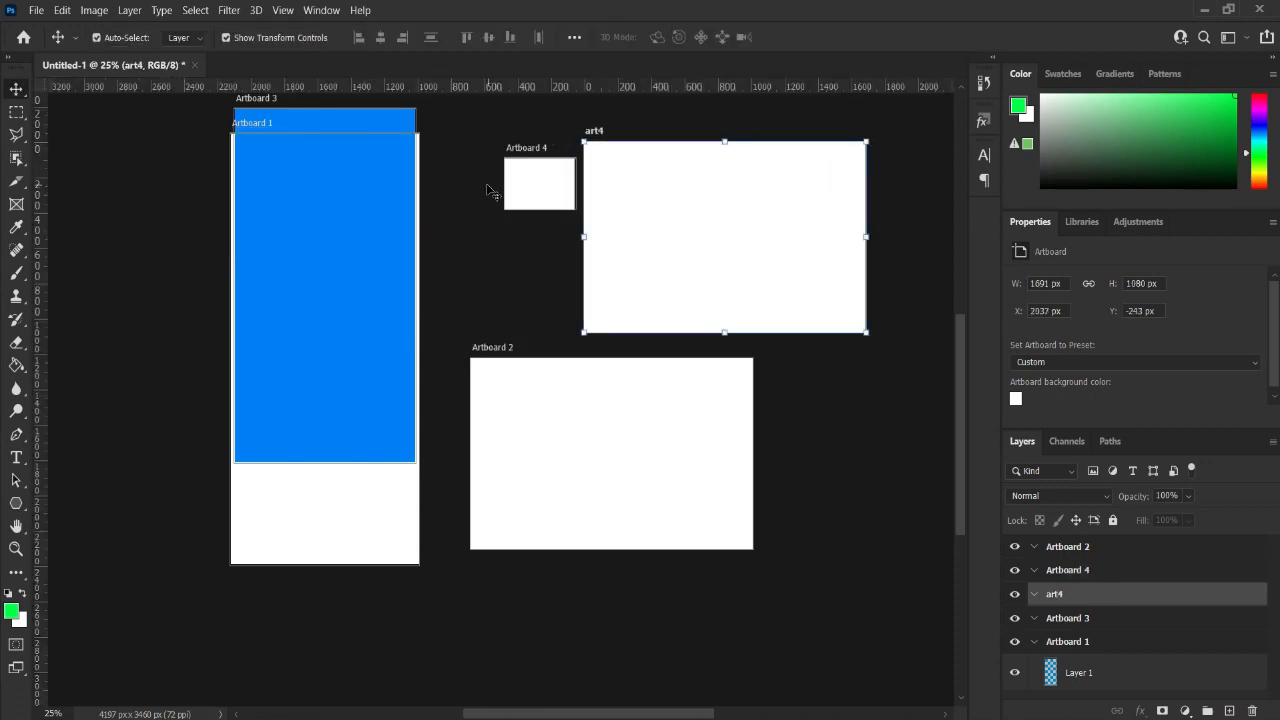
{"action": "left_click", "coordinate": [398, 118]}
{"action": "left_click_drag", "start_coordinate": [392, 117], "coordinate": [182, 193]}
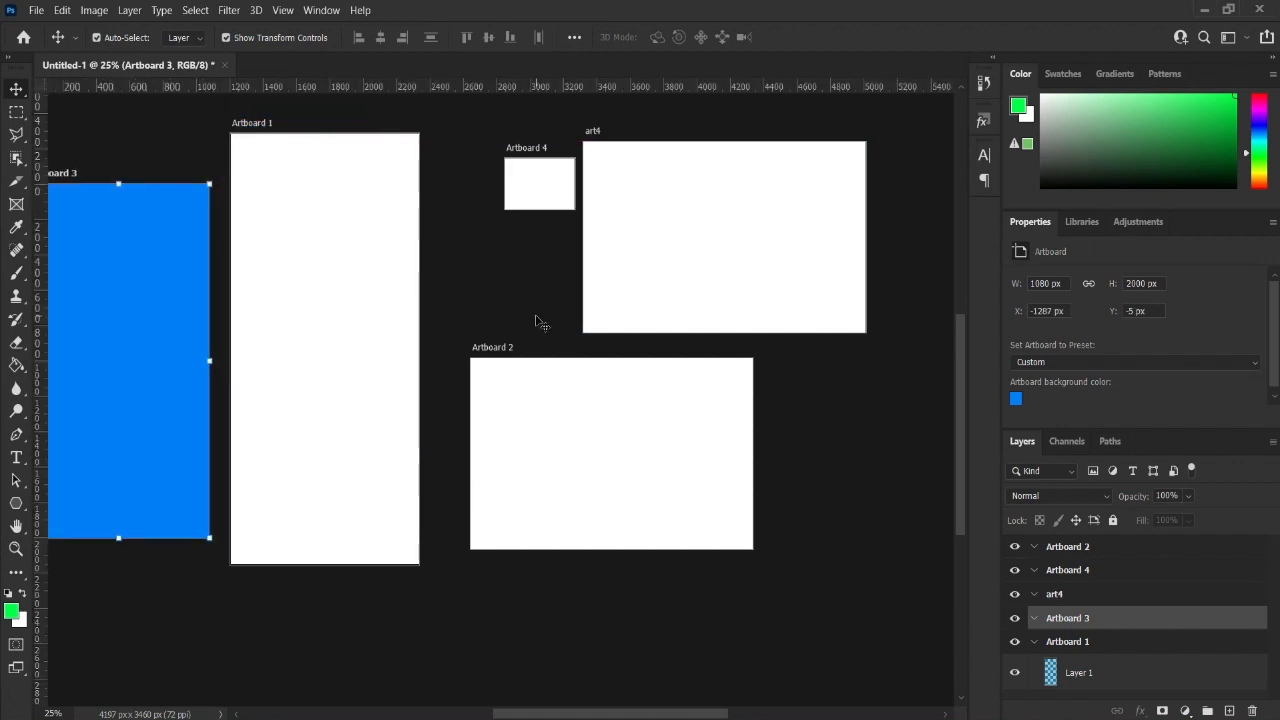
- Draw a green five-sided polygon about 474 by 425 px in the upper-left part of Artboard 2
{"action": "key", "text": "shift+v"}
{"action": "left_click", "coordinate": [566, 360]}
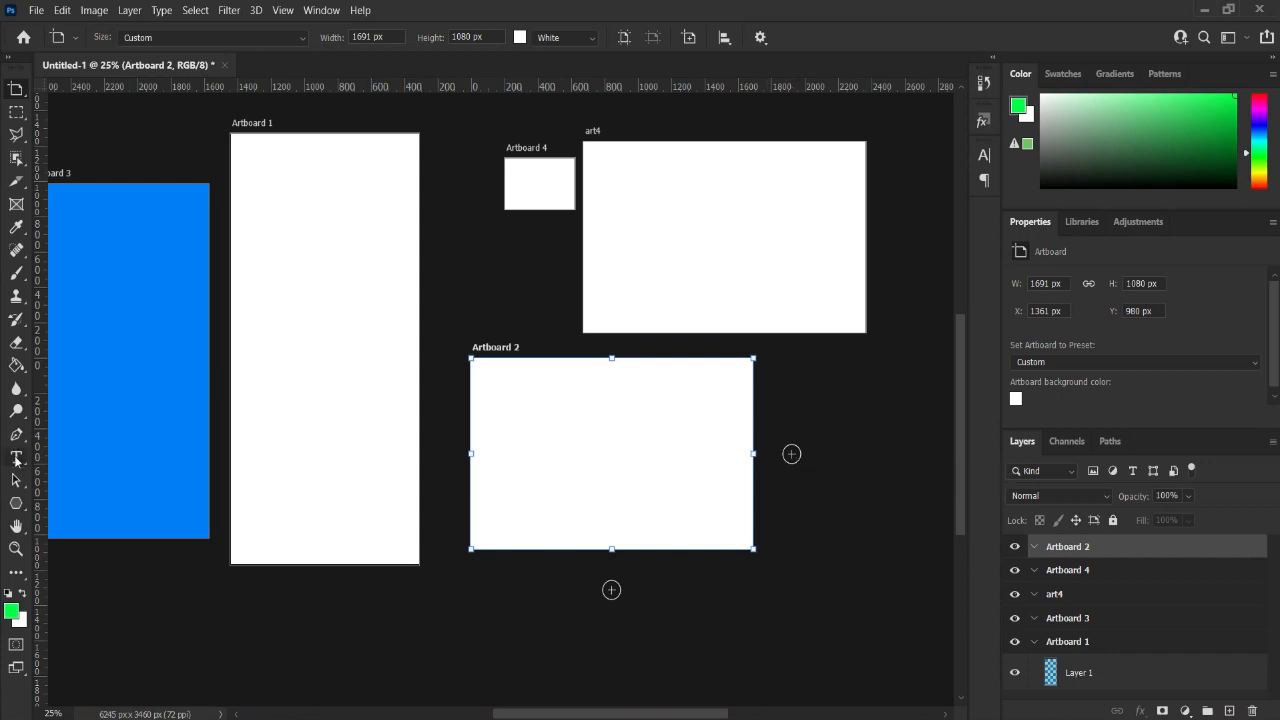
{"action": "left_click", "coordinate": [16, 503]}
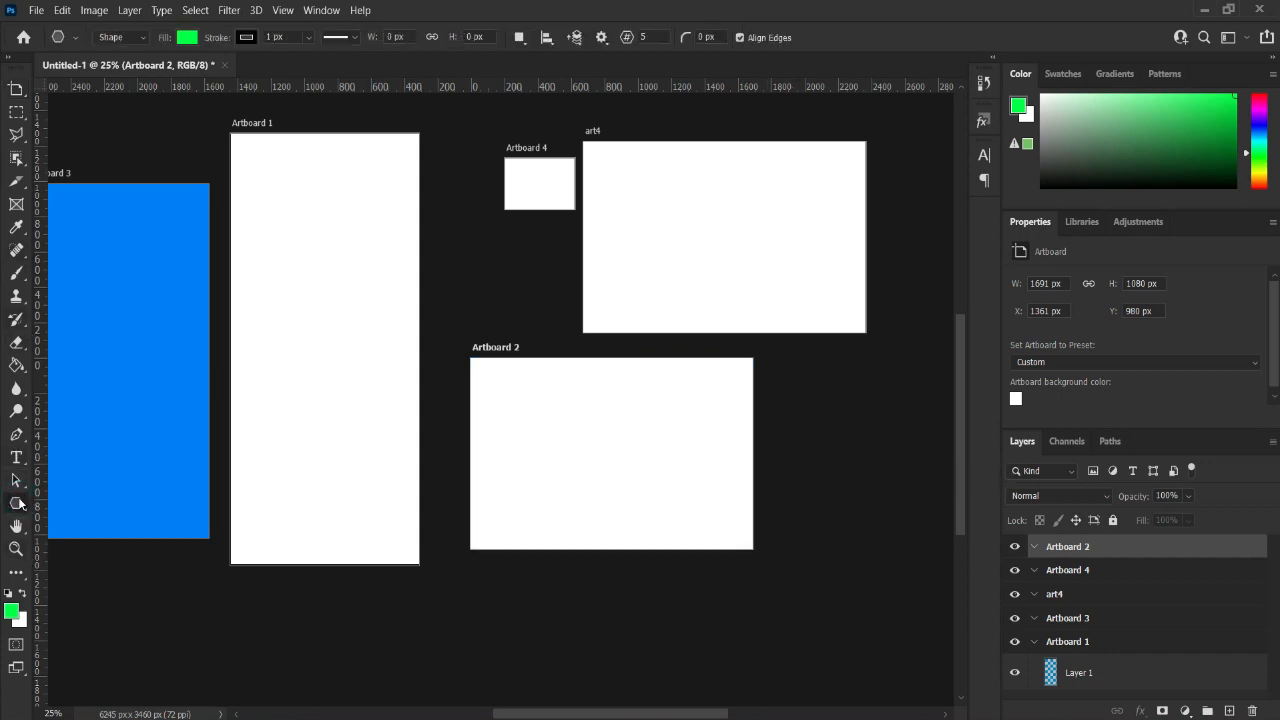
{"action": "left_click_drag", "start_coordinate": [534, 398], "coordinate": [613, 471]}
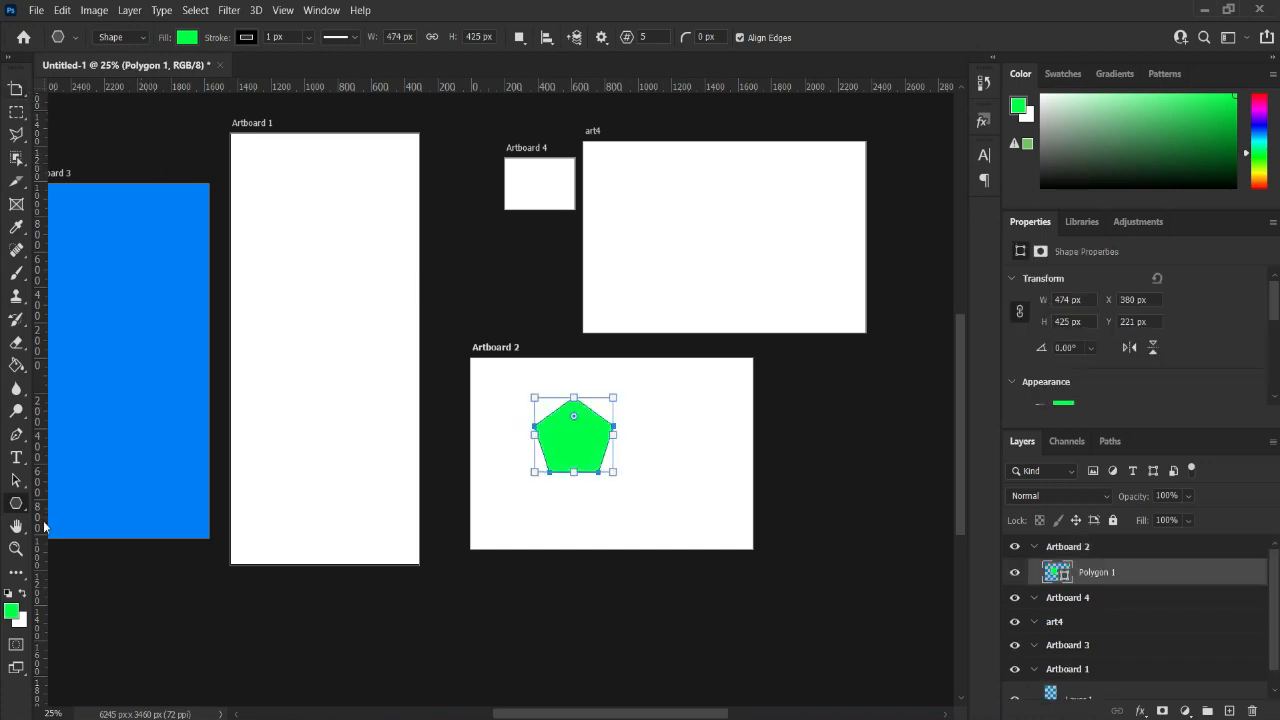
- Duplicate Artboard 2 together with its pentagon to create a copy directly to its right
{"action": "left_click", "coordinate": [15, 89]}
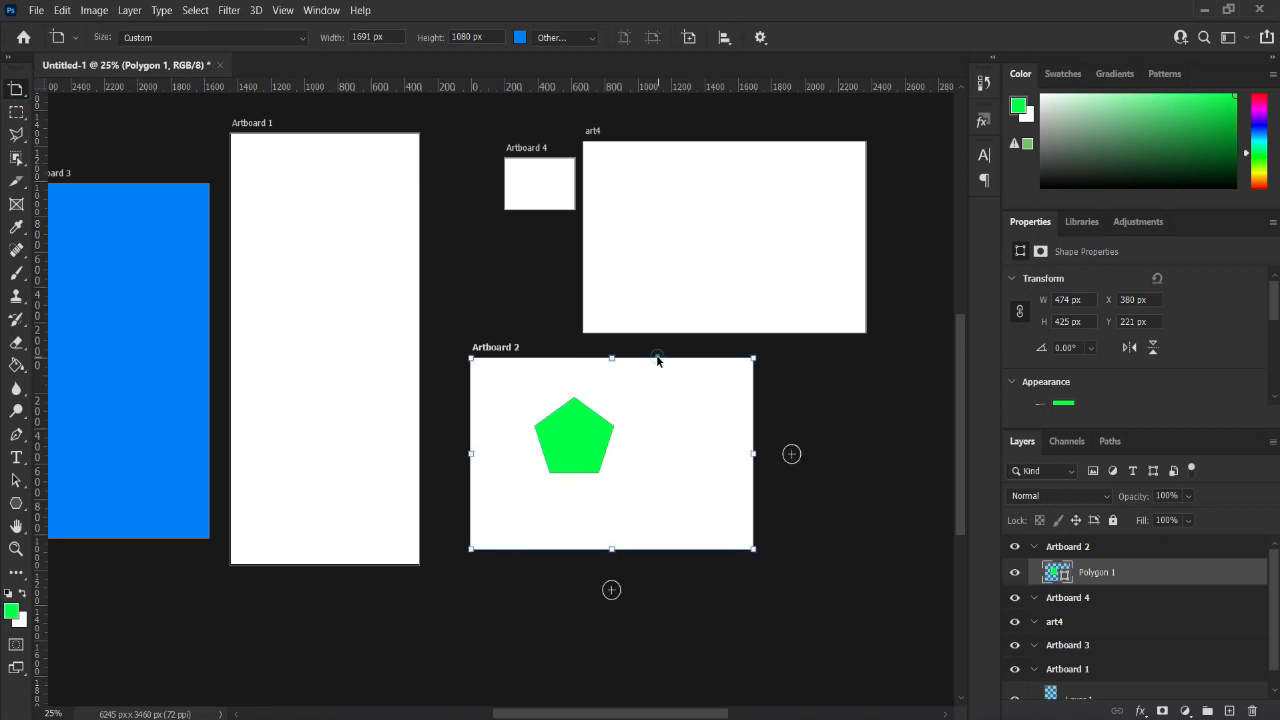
{"action": "left_click", "coordinate": [657, 359]}
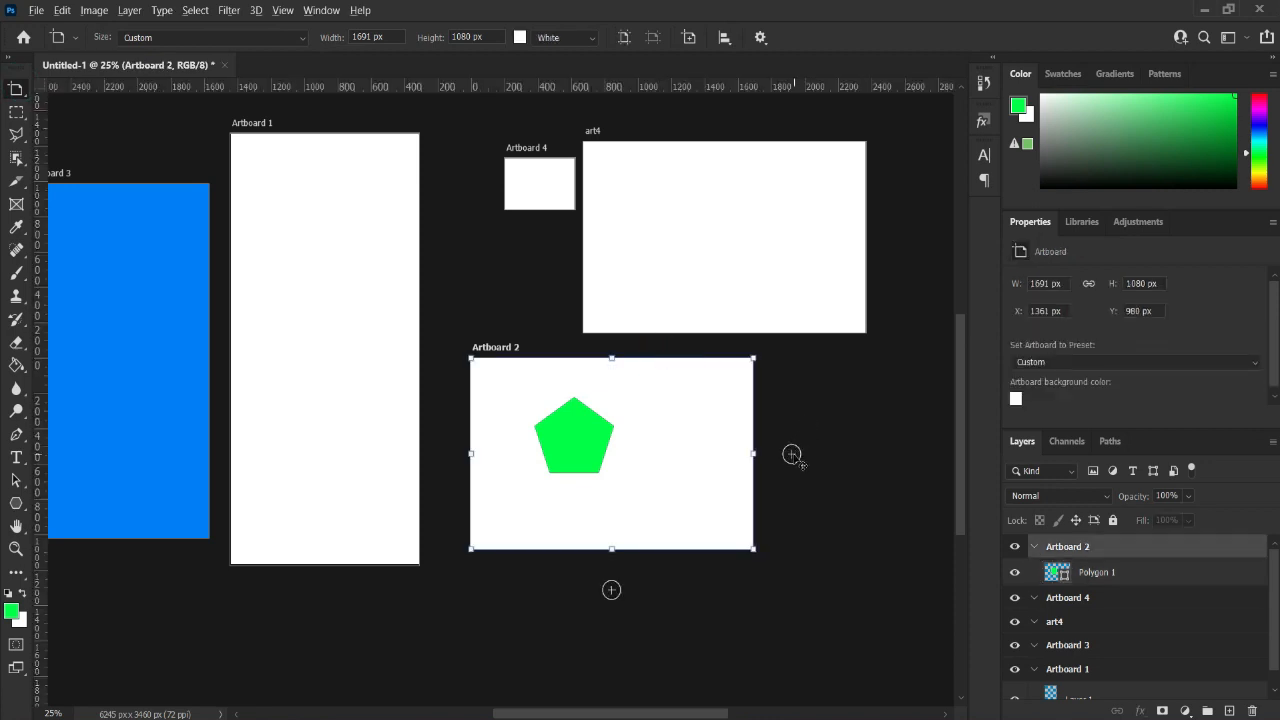
{"action": "left_click", "coordinate": [791, 454], "text": "alt"}
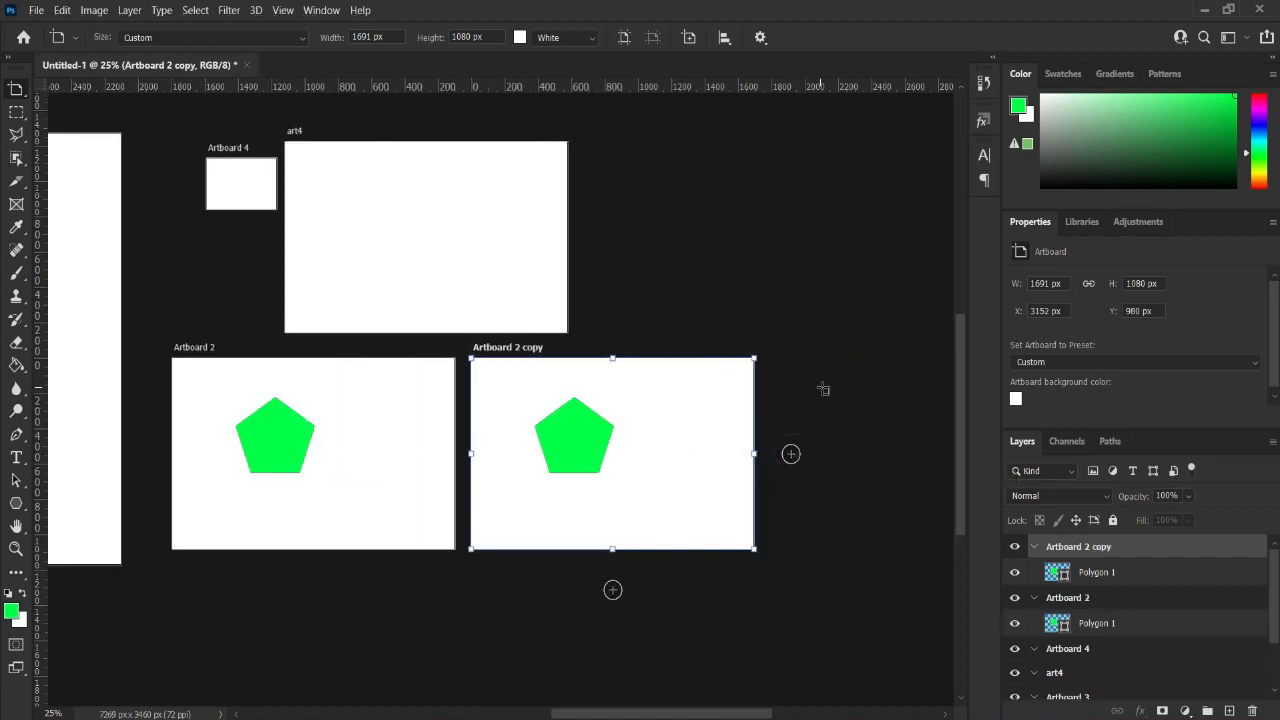
- Duplicate the Polygon 1 layer inside Artboard 2 copy and select the lower of the two polygon layers
{"action": "left_click_drag", "start_coordinate": [1111, 573], "coordinate": [1186, 664]}
{"action": "left_click_drag", "start_coordinate": [1226, 708], "coordinate": [1226, 708]}
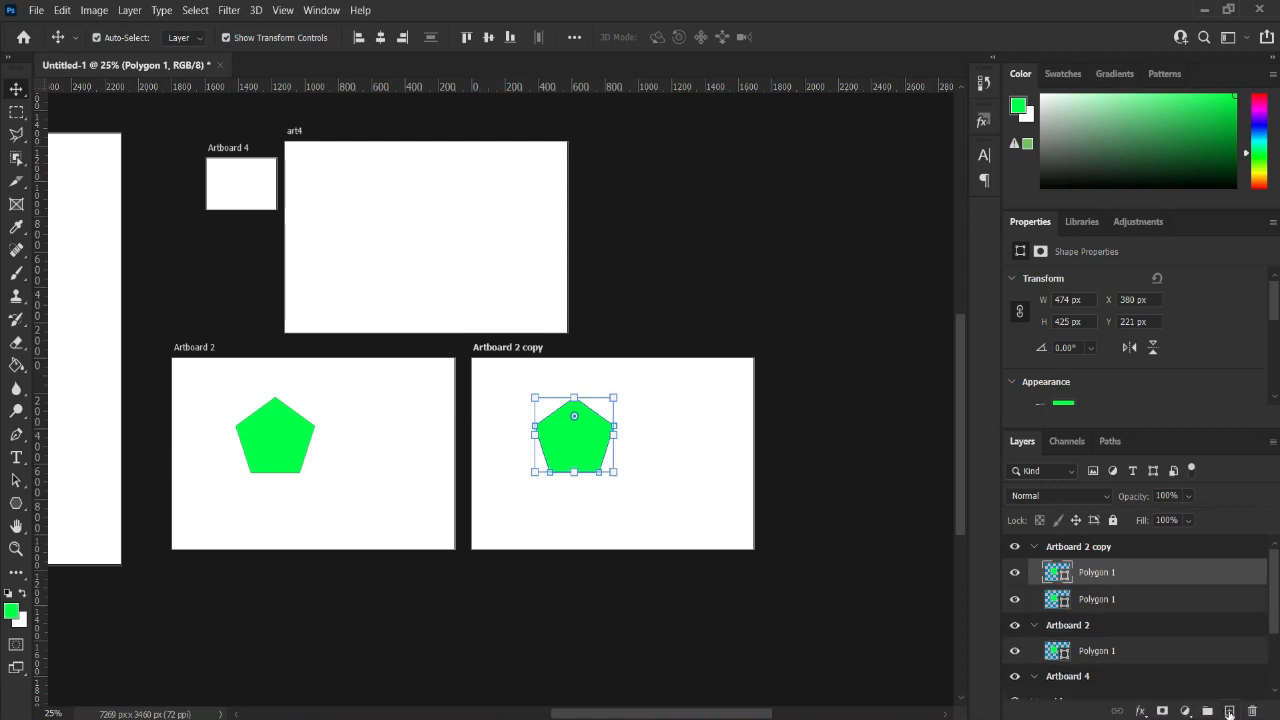
{"action": "left_click", "coordinate": [1139, 603]}
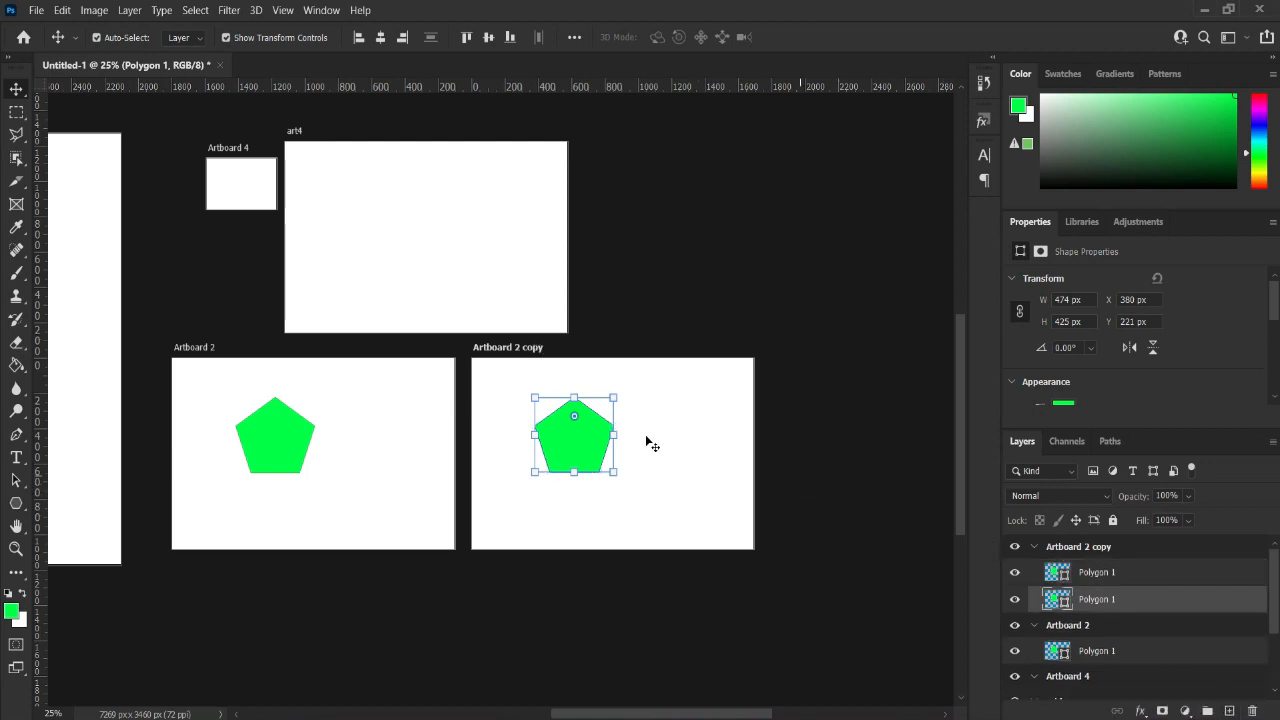
{"action": "mouse_move", "coordinate": [650, 444]}
{"action": "left_mouse_down"}
{"action": "mouse_move", "coordinate": [689, 403]}
{"action": "mouse_move", "coordinate": [646, 437]}
{"action": "left_mouse_up"}
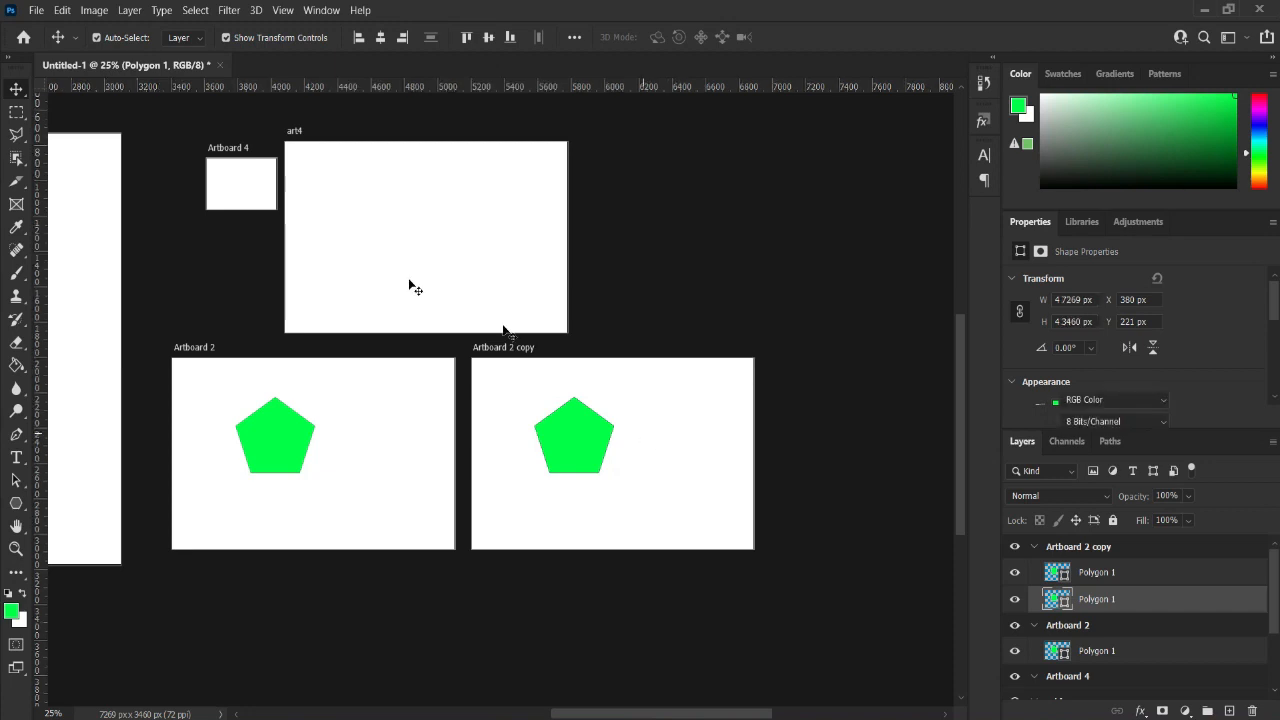
- Select Artboard 2 copy with the Artboard tool and move it up and to the right, beside art4
{"action": "left_click", "coordinate": [594, 370]}
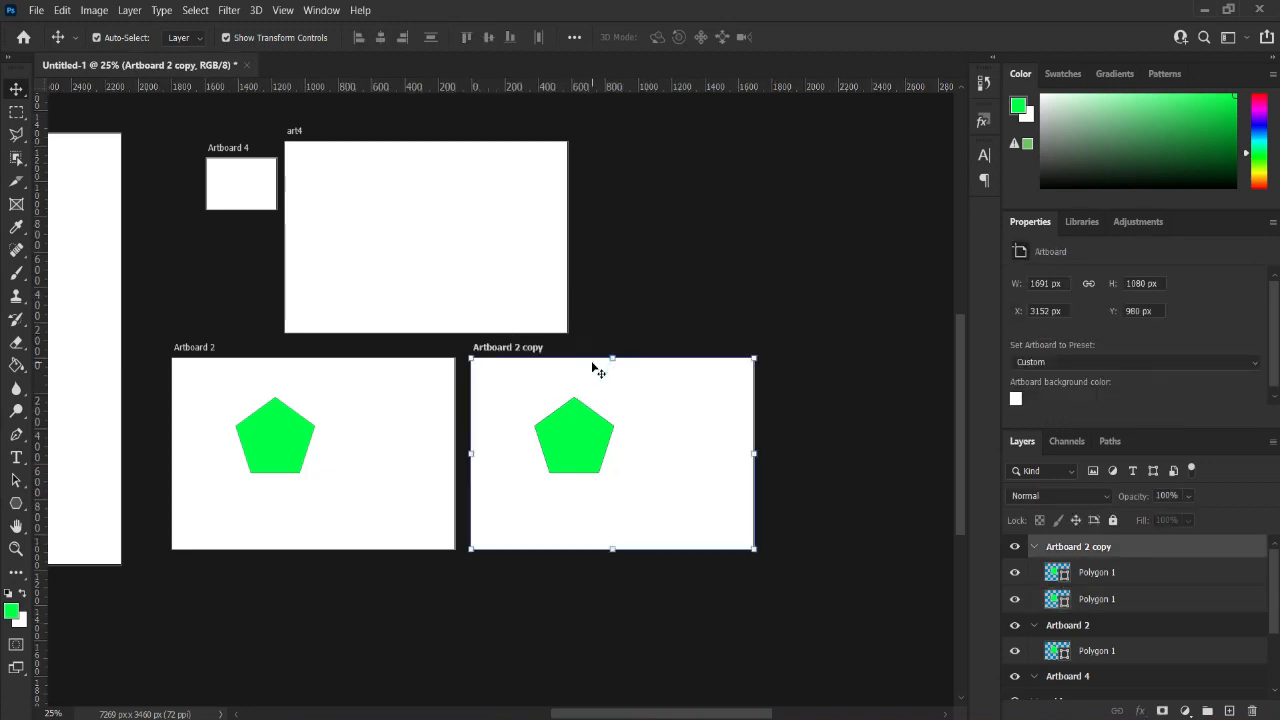
{"action": "left_click_drag", "start_coordinate": [20, 97], "coordinate": [80, 105]}
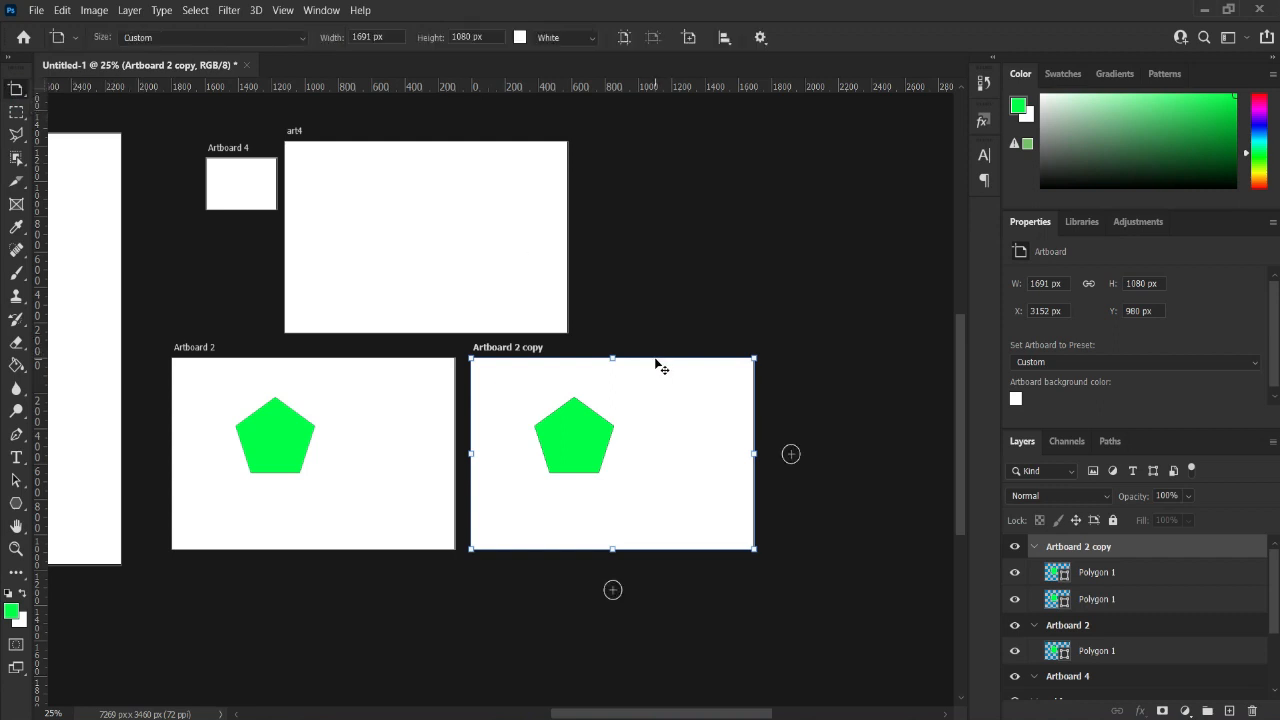
{"action": "left_click_drag", "start_coordinate": [660, 366], "coordinate": [772, 146]}
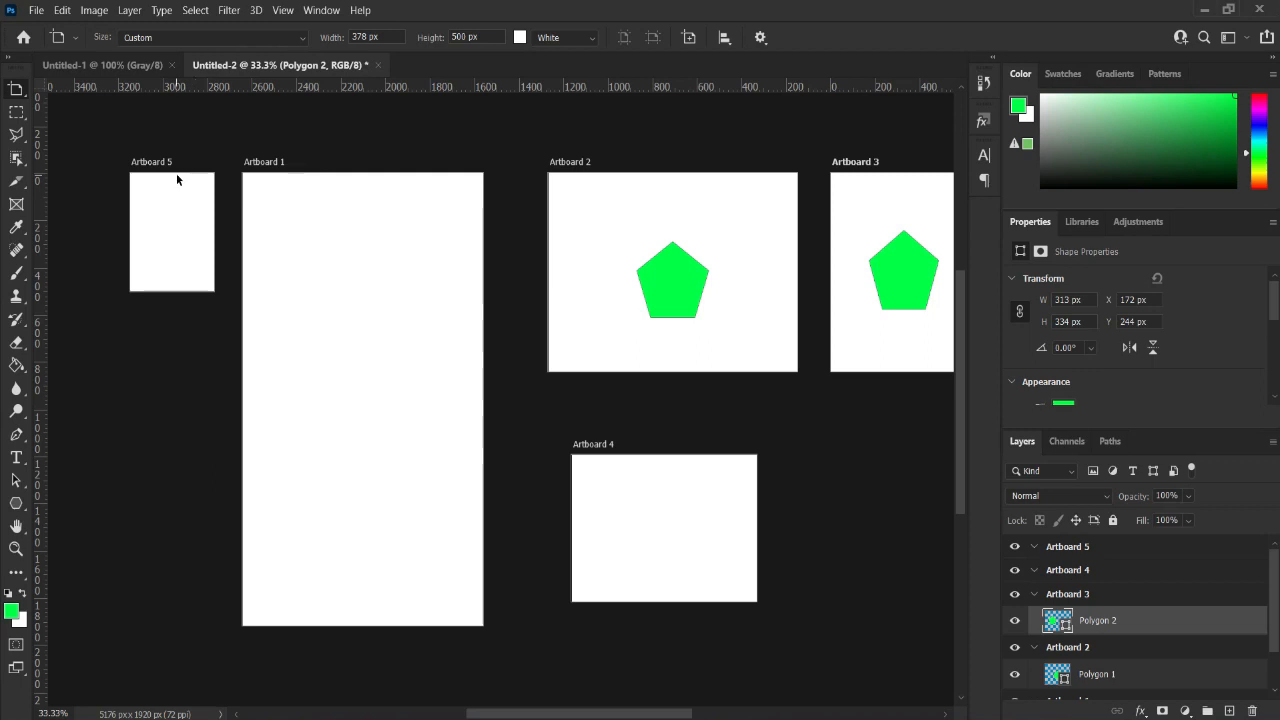
- Delete Artboard 5 and Artboard 4 from the Untitled-2 document
{"action": "left_click", "coordinate": [167, 176]}
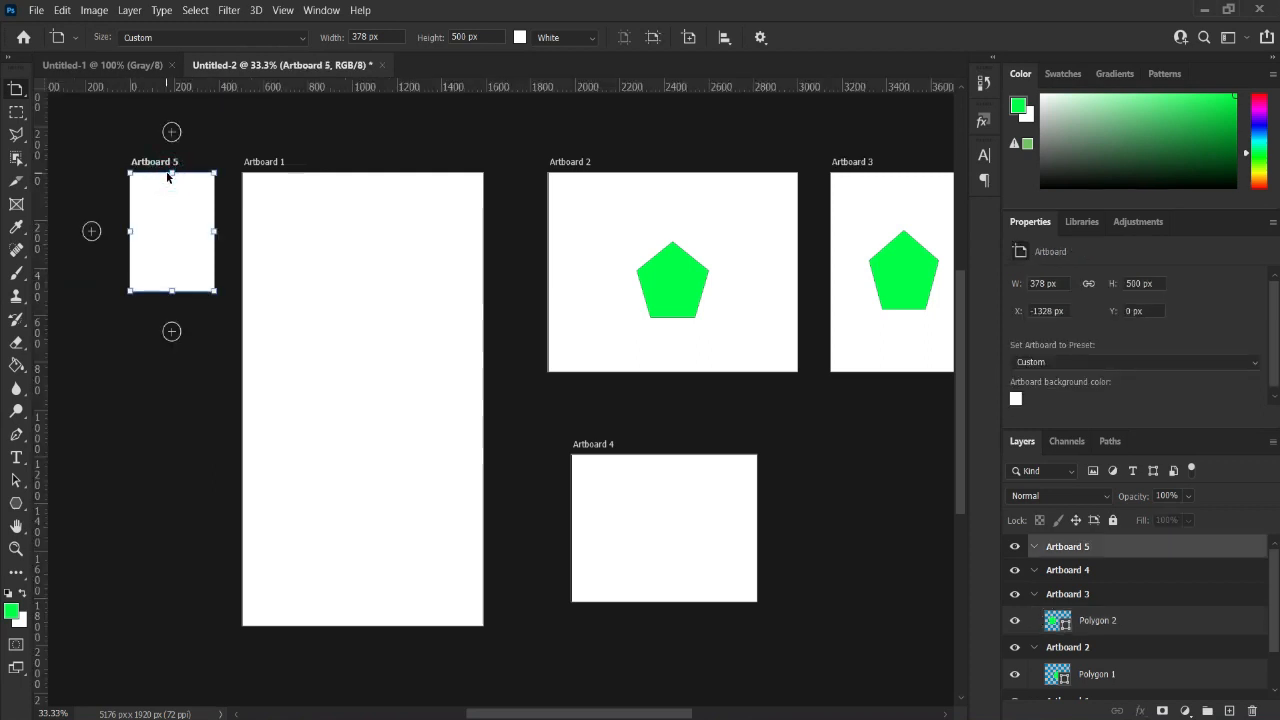
{"action": "key", "text": "Delete"}
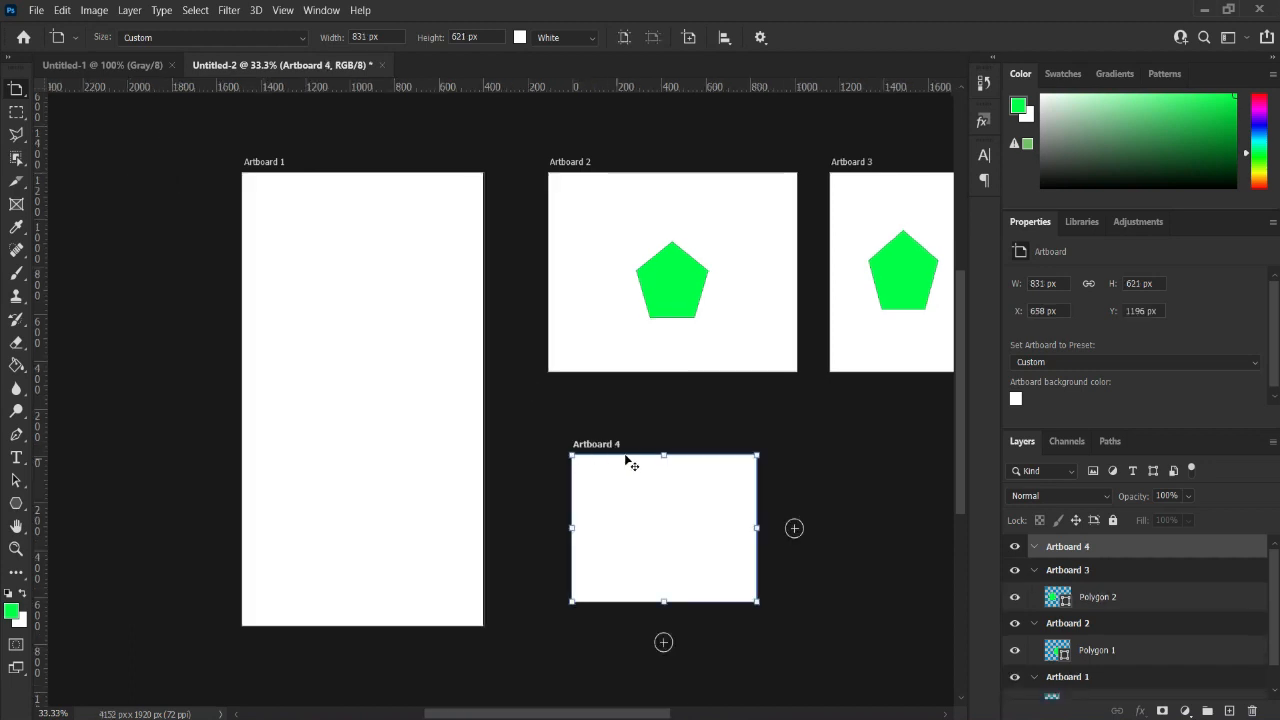
{"action": "left_click", "coordinate": [628, 460]}
{"action": "key", "text": "Delete"}
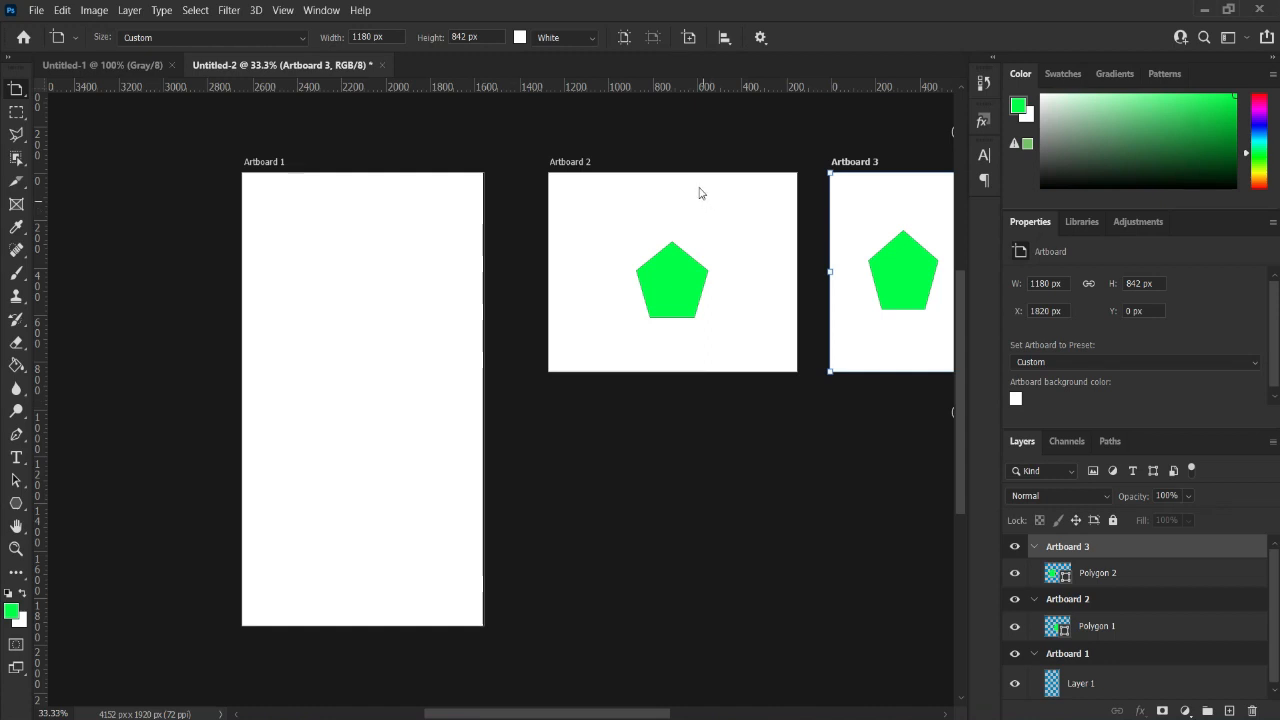
- Move Artboard 2 closer to Artboard 1, to about X 346 px, Y 0 px, and keep it selected with the Artboard tool
{"action": "key", "text": "v"}
{"action": "left_click", "coordinate": [652, 178]}
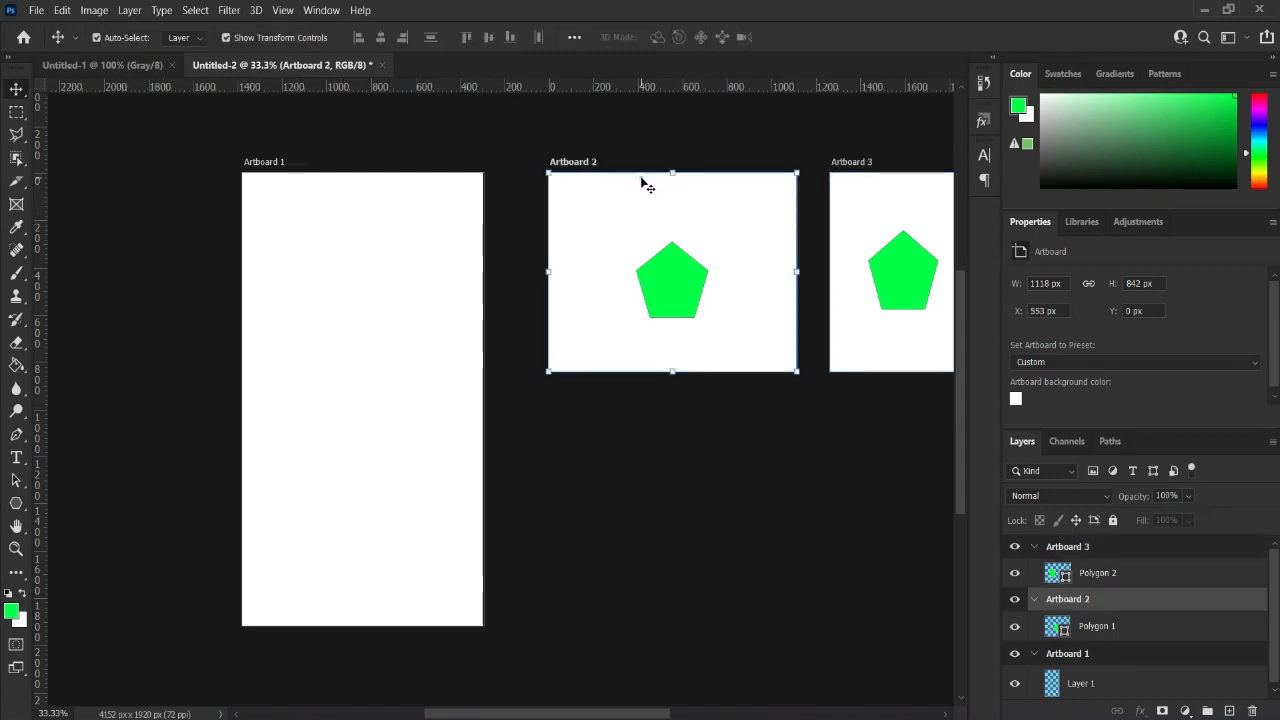
{"action": "left_click_drag", "start_coordinate": [642, 178], "coordinate": [590, 181]}
{"action": "left_click", "coordinate": [626, 174]}
{"action": "key", "text": "shift+v"}
- Examine the Artboards to Files export settings and available file types, and close the dialog without exporting
{"action": "left_click", "coordinate": [35, 12]}
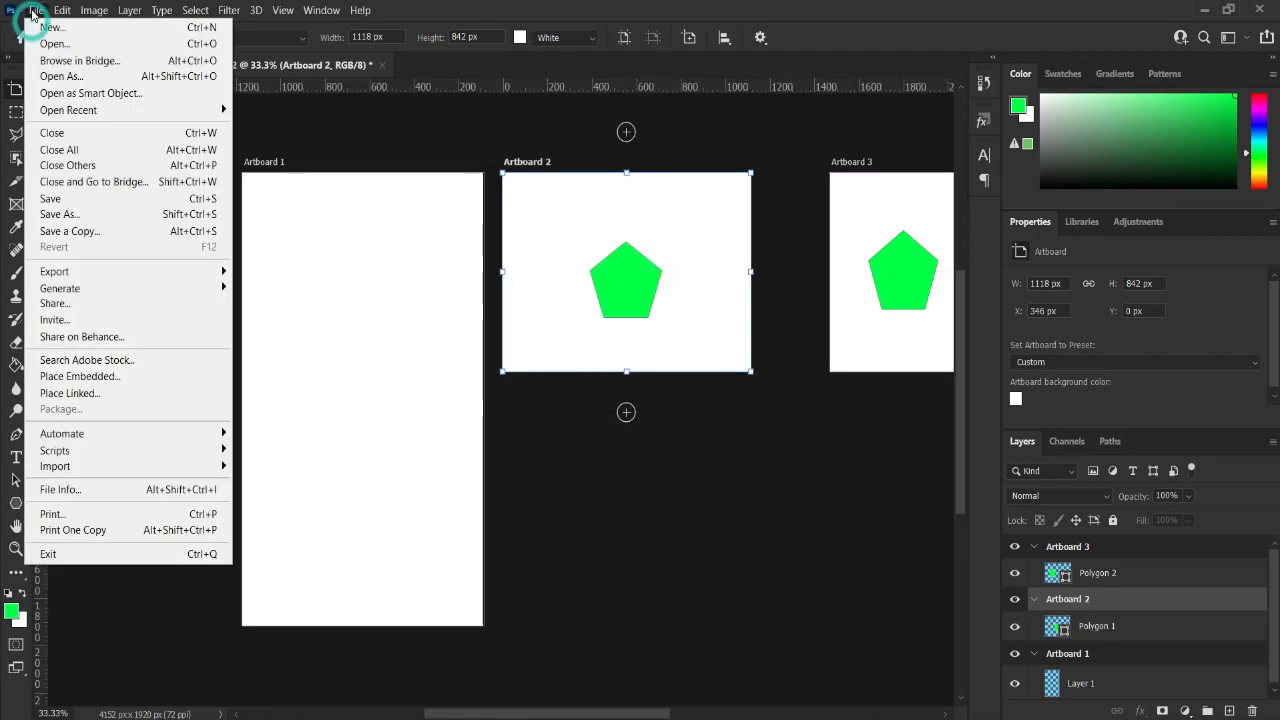
{"action": "mouse_move", "coordinate": [112, 271]}
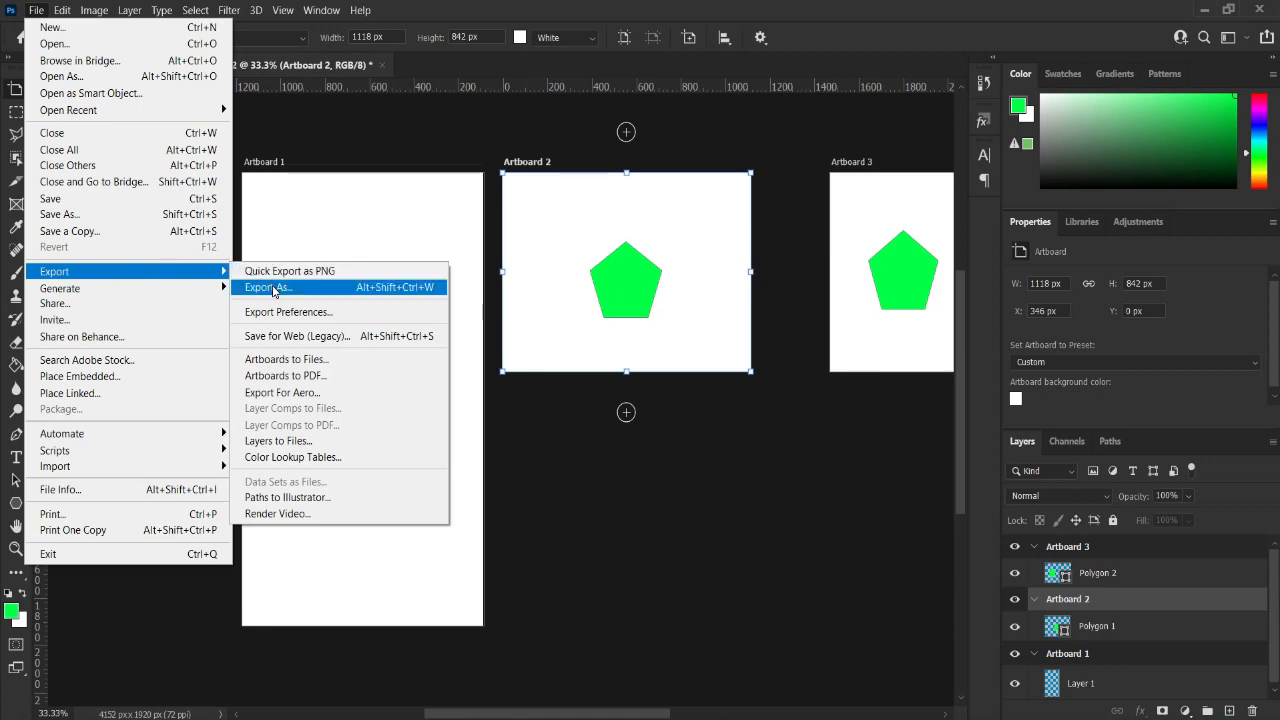
{"action": "left_click", "coordinate": [317, 364]}
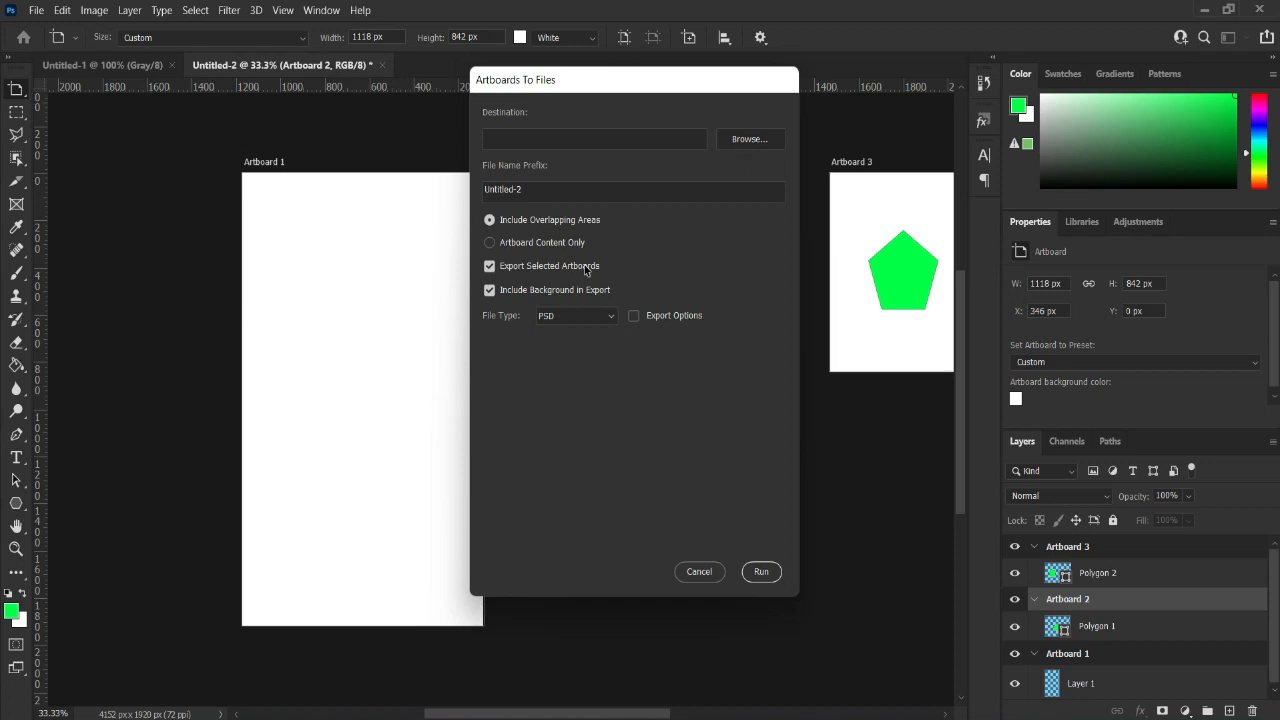
{"action": "left_click", "coordinate": [605, 316]}
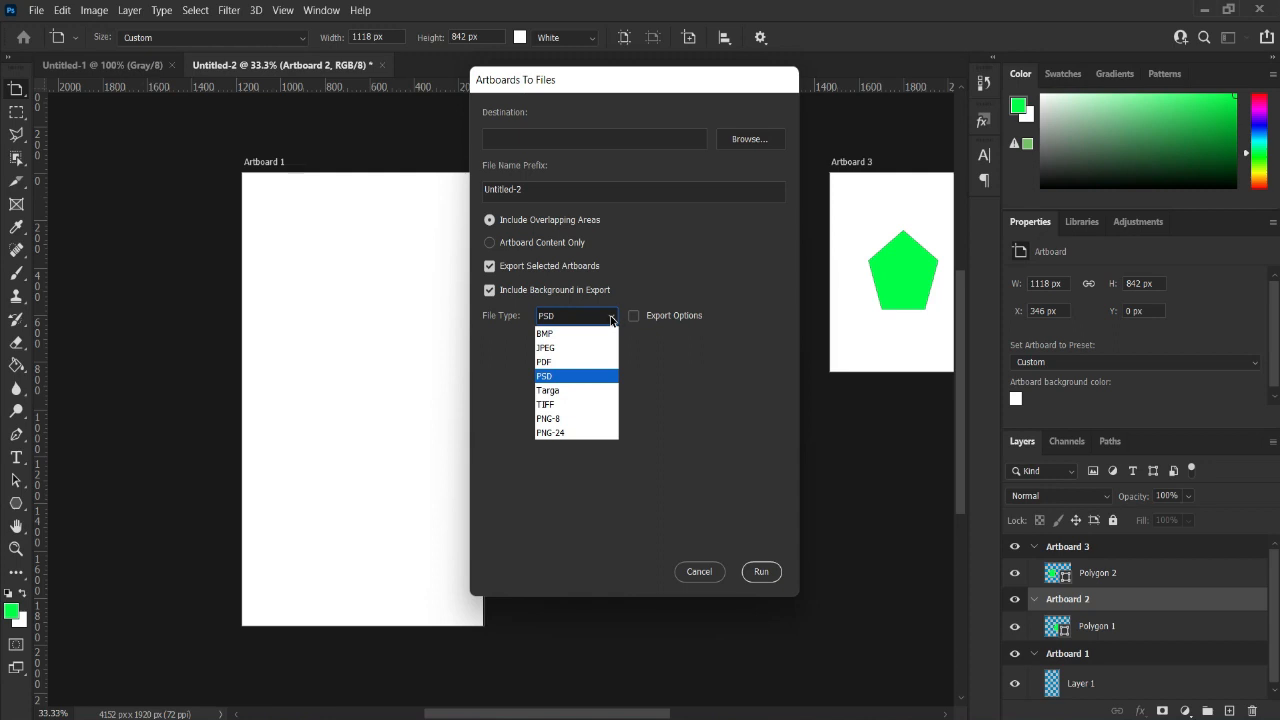
{"action": "left_click", "coordinate": [612, 318]}
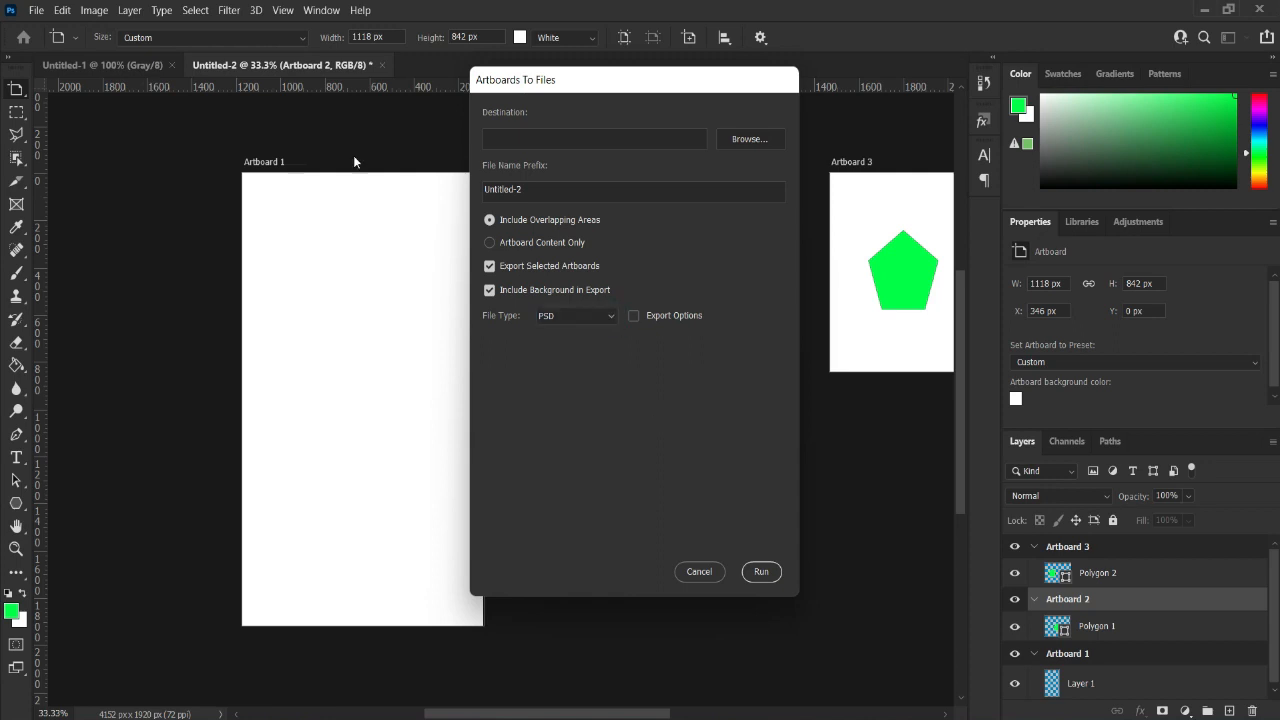
{"action": "left_click", "coordinate": [699, 571]}
- Open Export As for the artboards, enable Embed Color Profile for Artboard 3, and keep PNG after viewing the available formats
{"action": "left_click", "coordinate": [36, 10]}
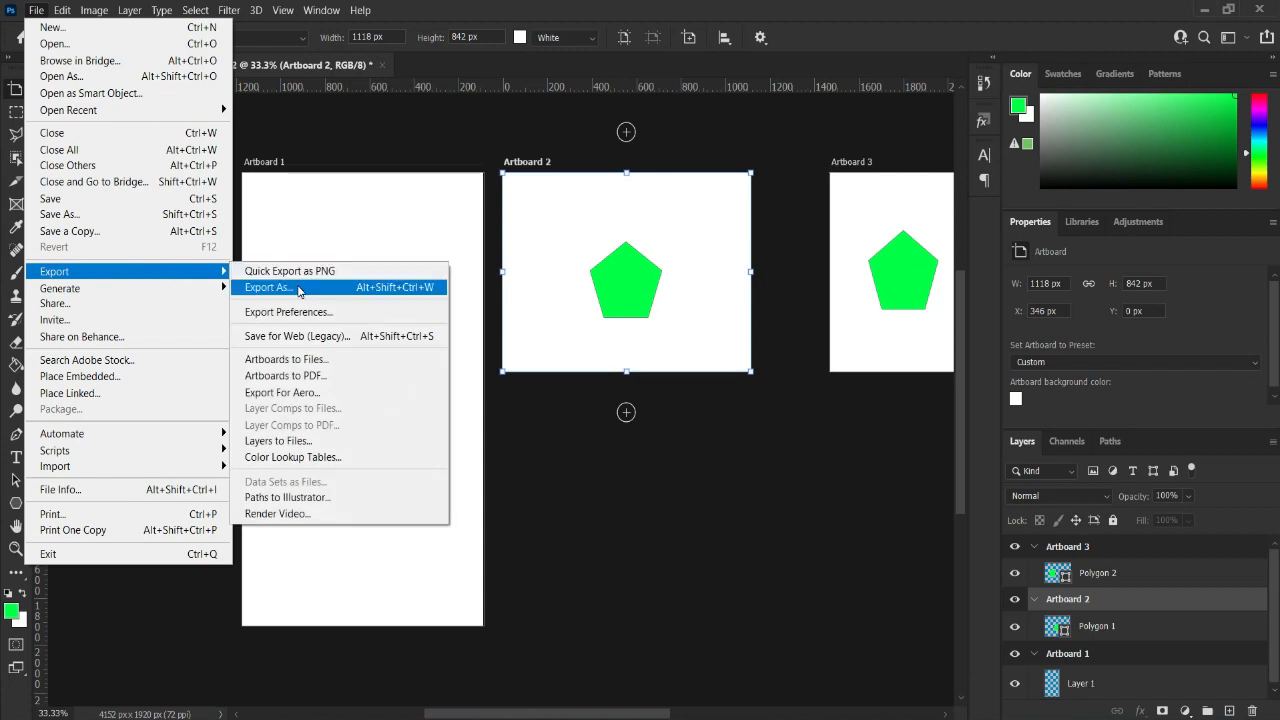
{"action": "left_click", "coordinate": [298, 290]}
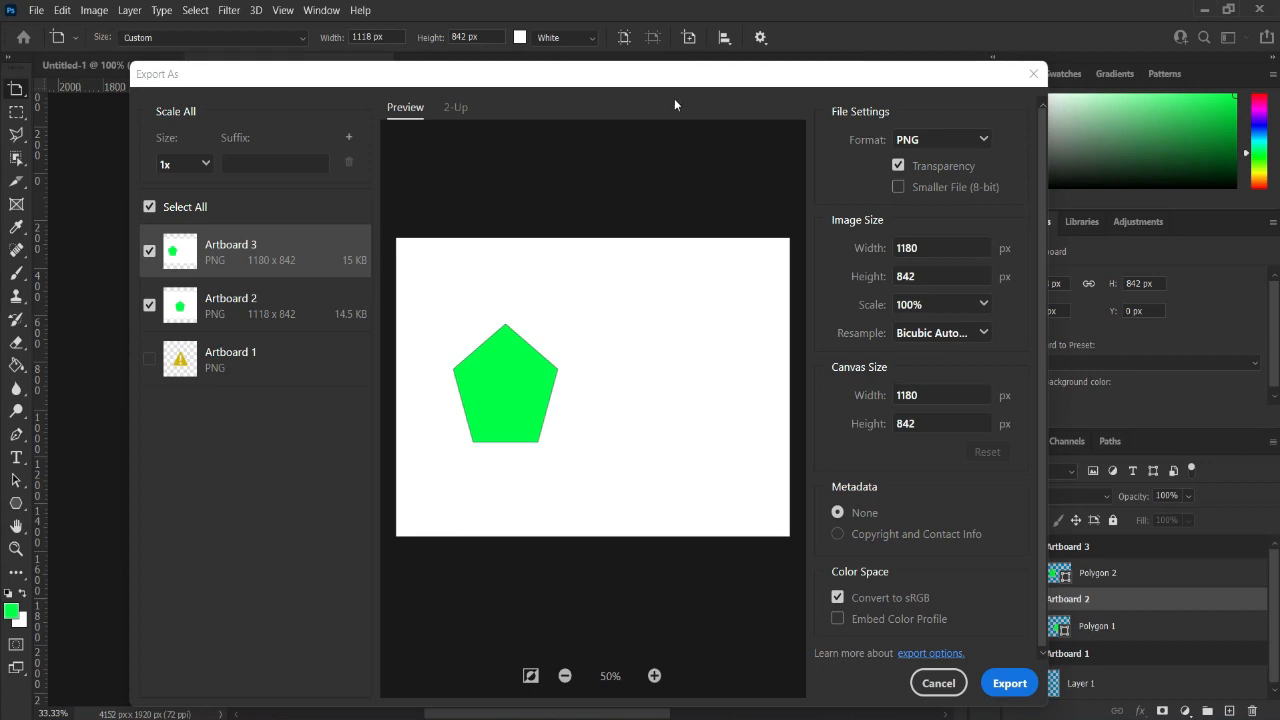
{"action": "left_click_drag", "start_coordinate": [680, 77], "coordinate": [653, 31]}
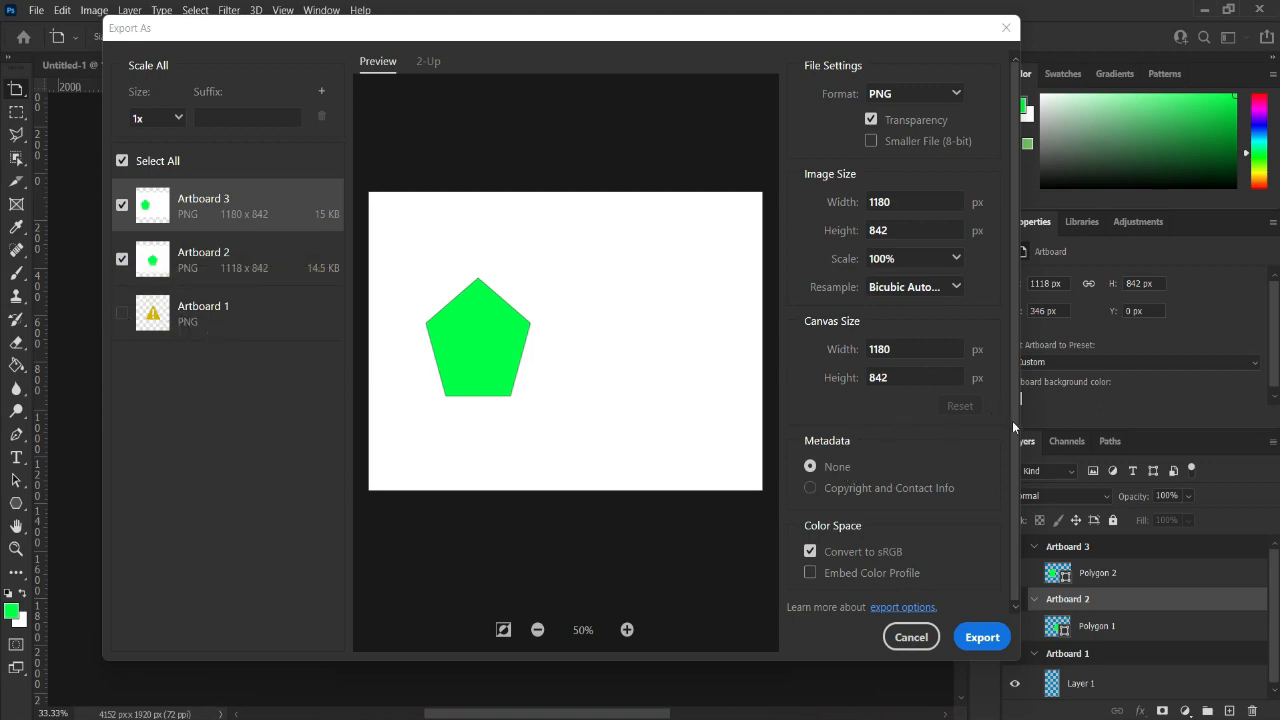
{"action": "scroll", "coordinate": [1014, 422], "scroll_direction": "down", "scroll_amount": 1}
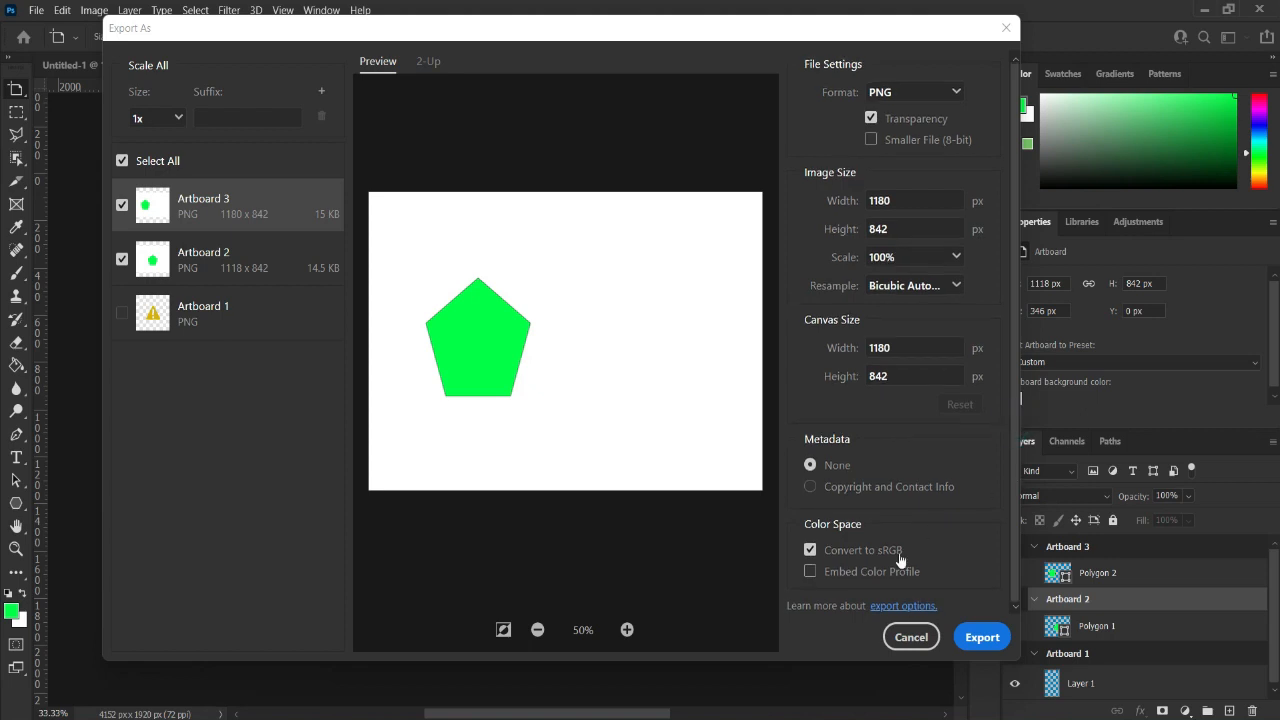
{"action": "left_click", "coordinate": [811, 572]}
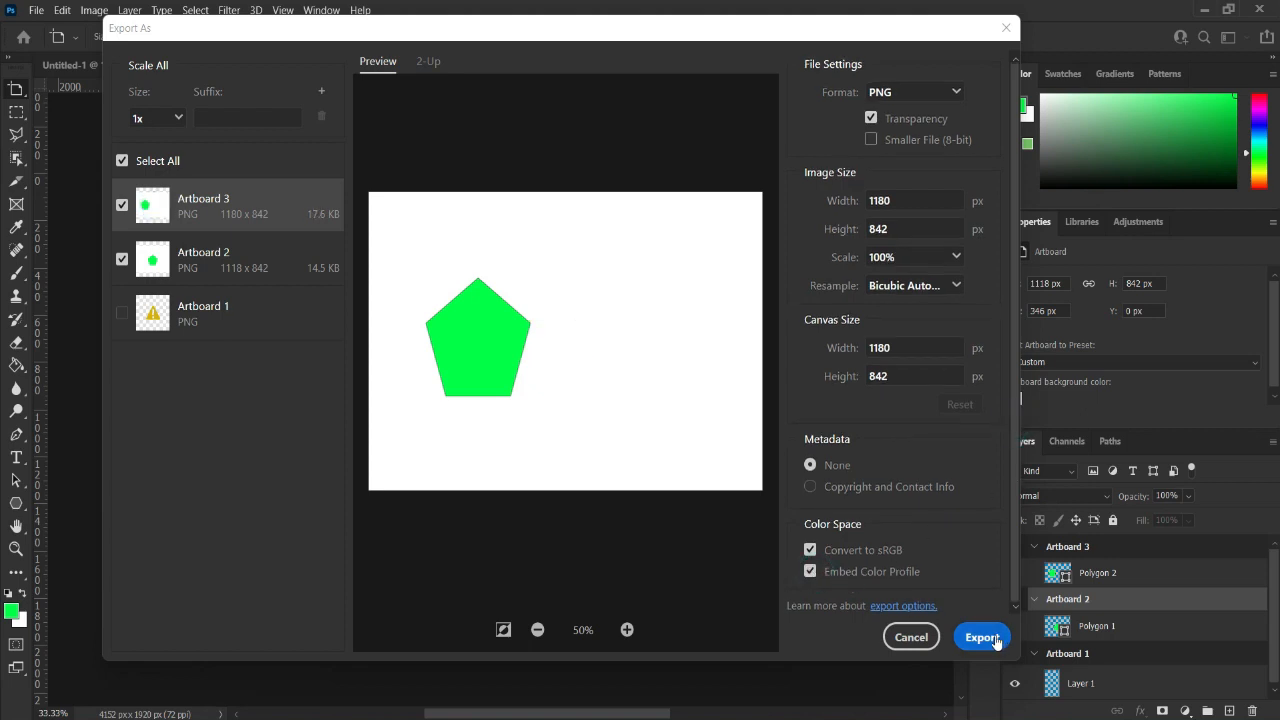
{"action": "left_click", "coordinate": [954, 91]}
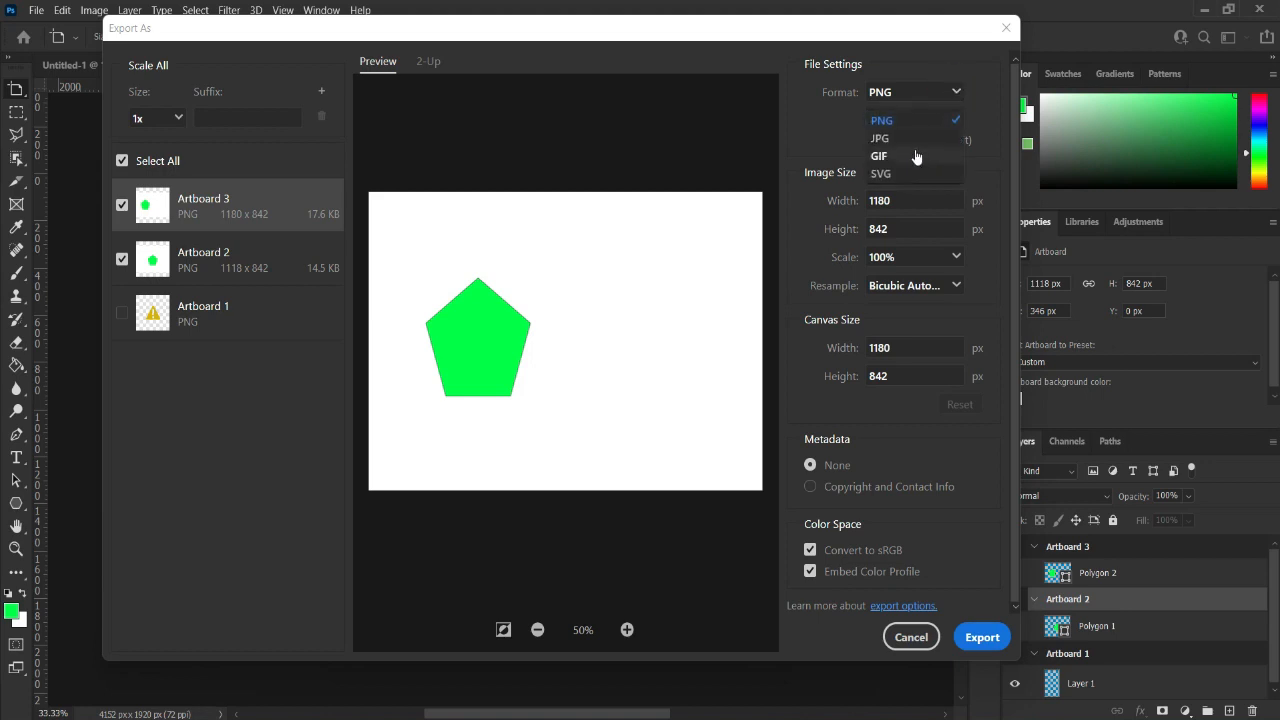
{"action": "left_click", "coordinate": [981, 452]}
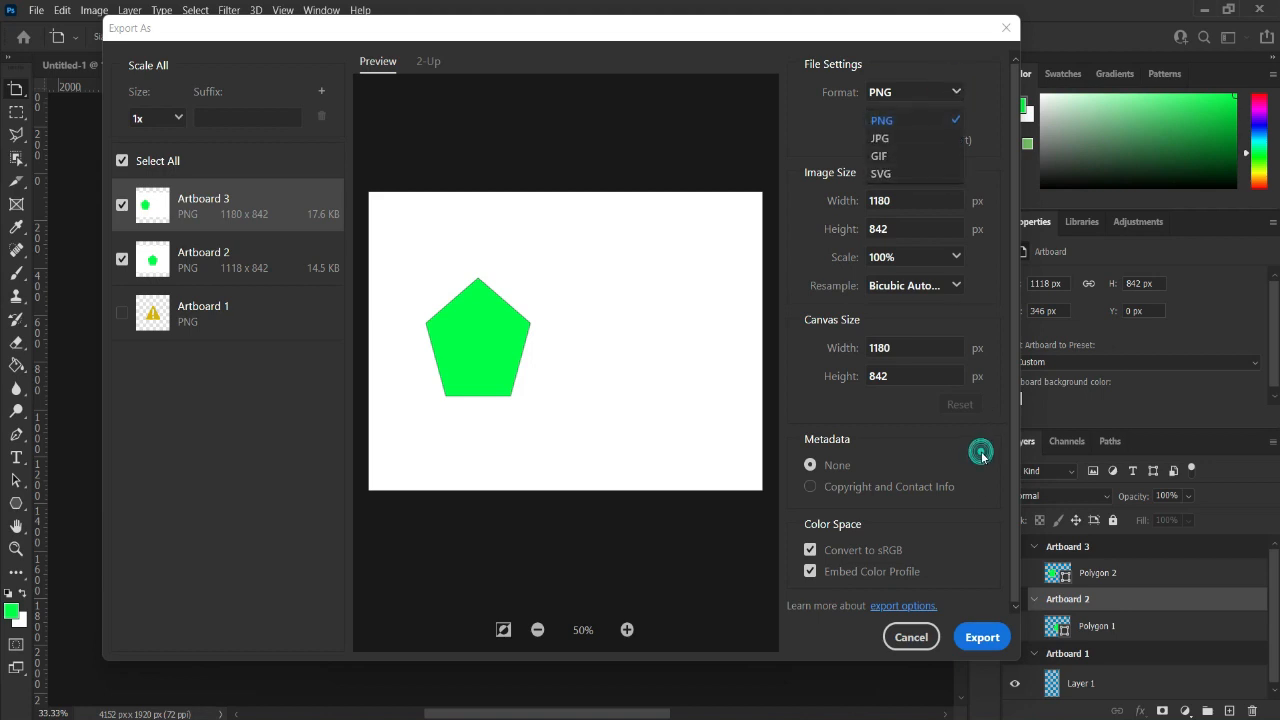
- Export Artboard 2 and Artboard 3 as PNG files into a new Desktop folder named artborda
{"action": "left_click", "coordinate": [981, 634]}
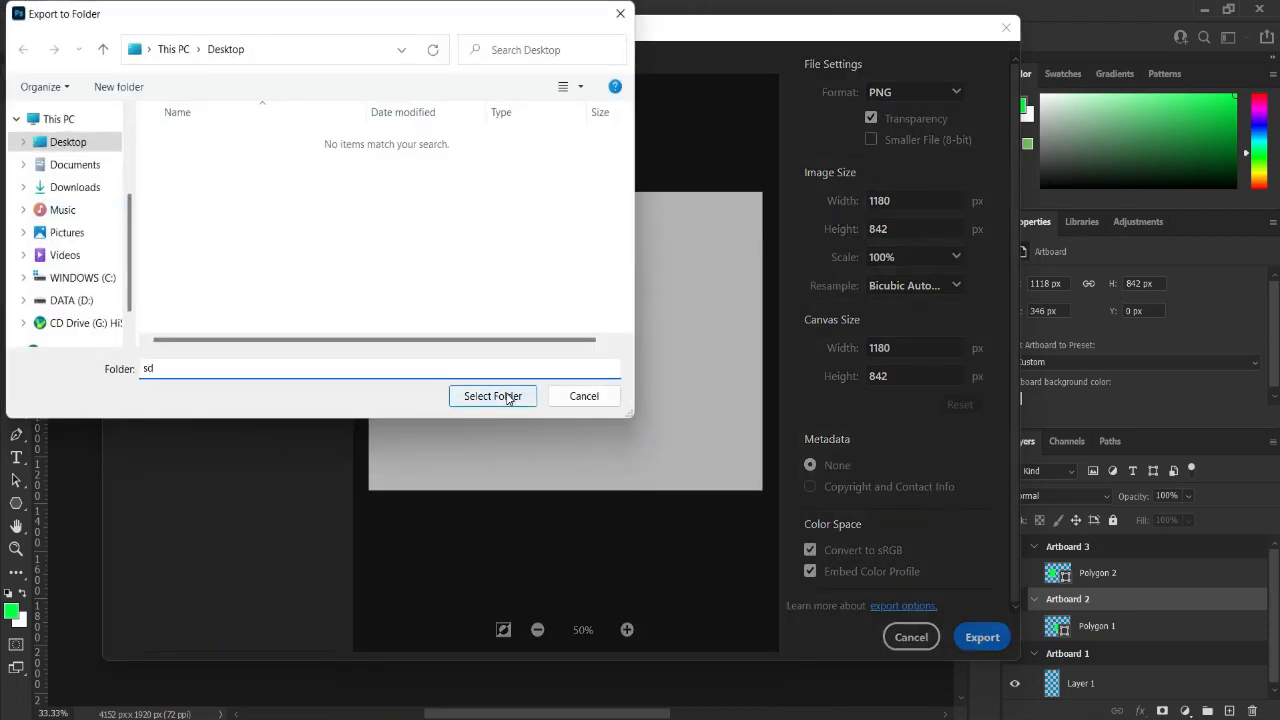
{"action": "left_click", "coordinate": [151, 89]}
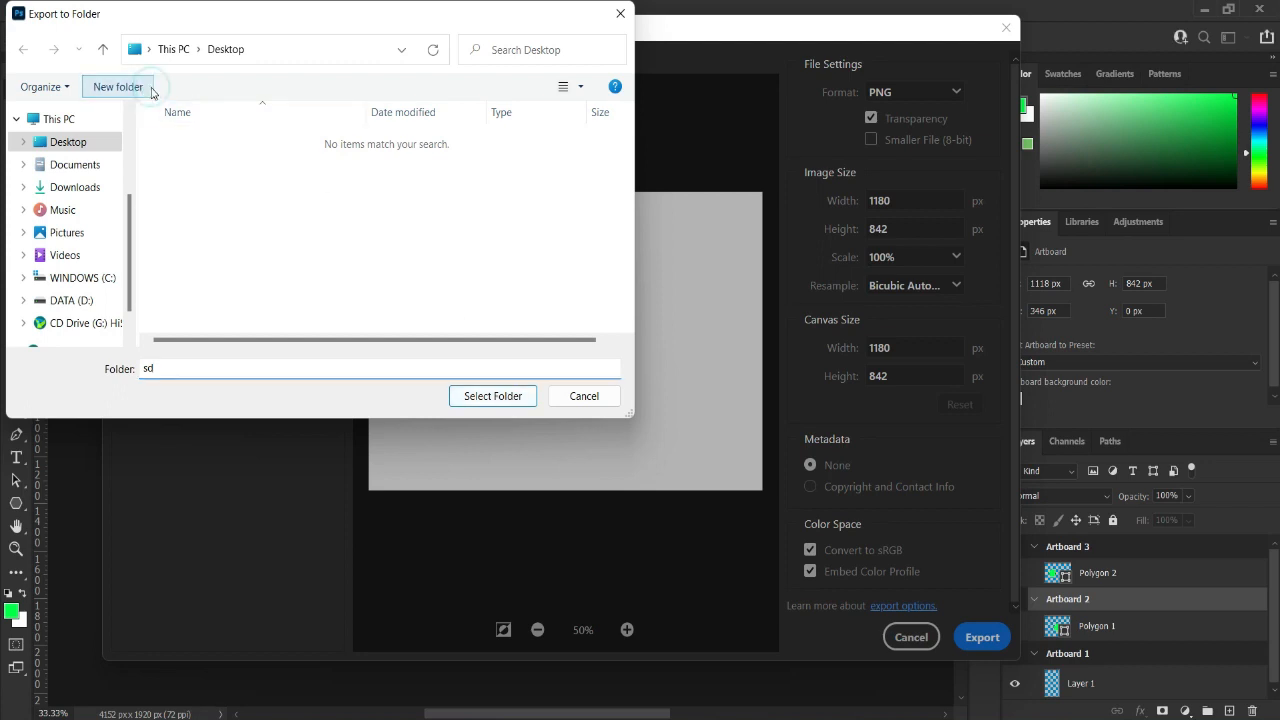
{"action": "type", "text": "art boa"}
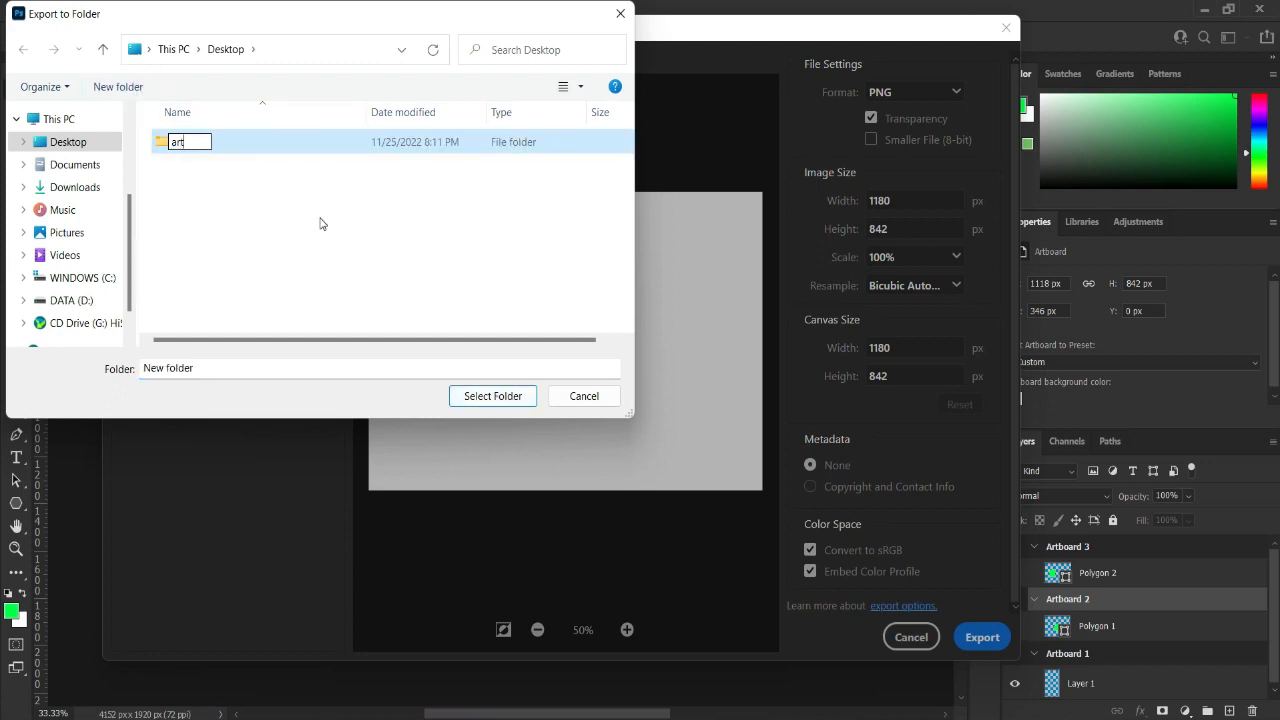
{"action": "key", "text": "BackSpace"}
{"action": "key", "text": "BackSpace"}
{"action": "key", "text": "BackSpace"}
{"action": "key", "text": "BackSpace"}
{"action": "type", "text": "borda"}
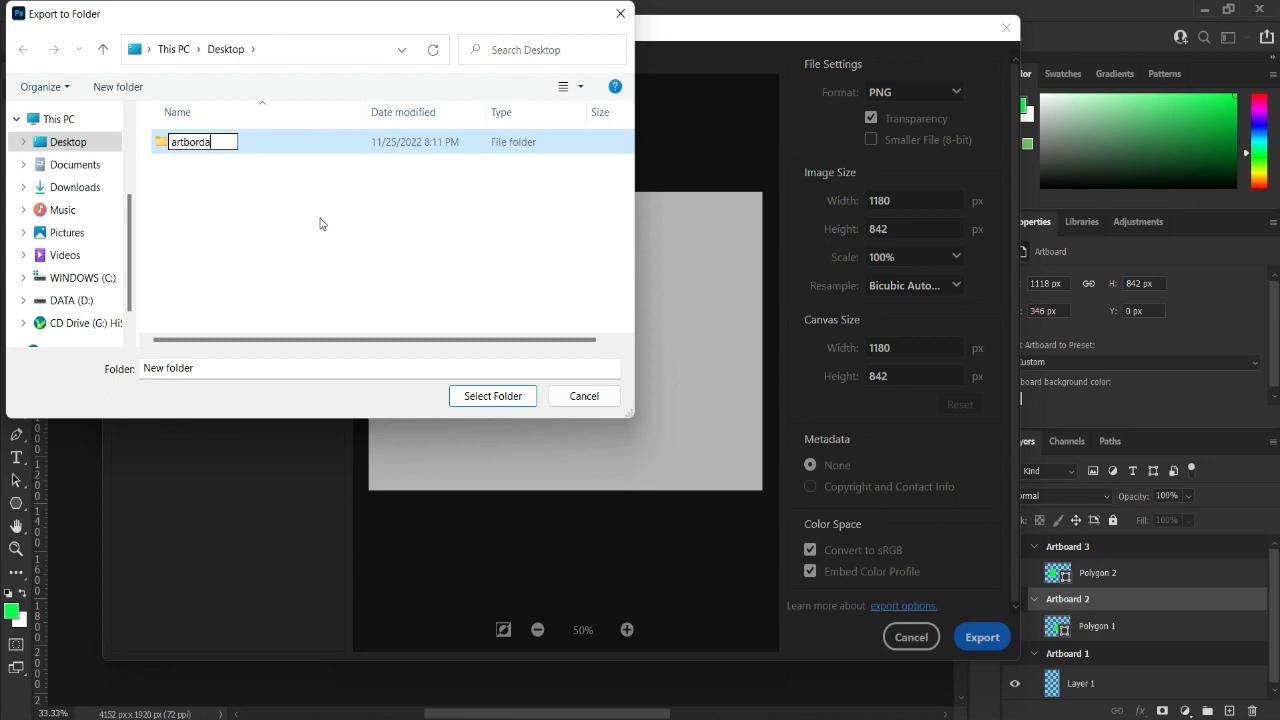
{"action": "left_click", "coordinate": [246, 138]}
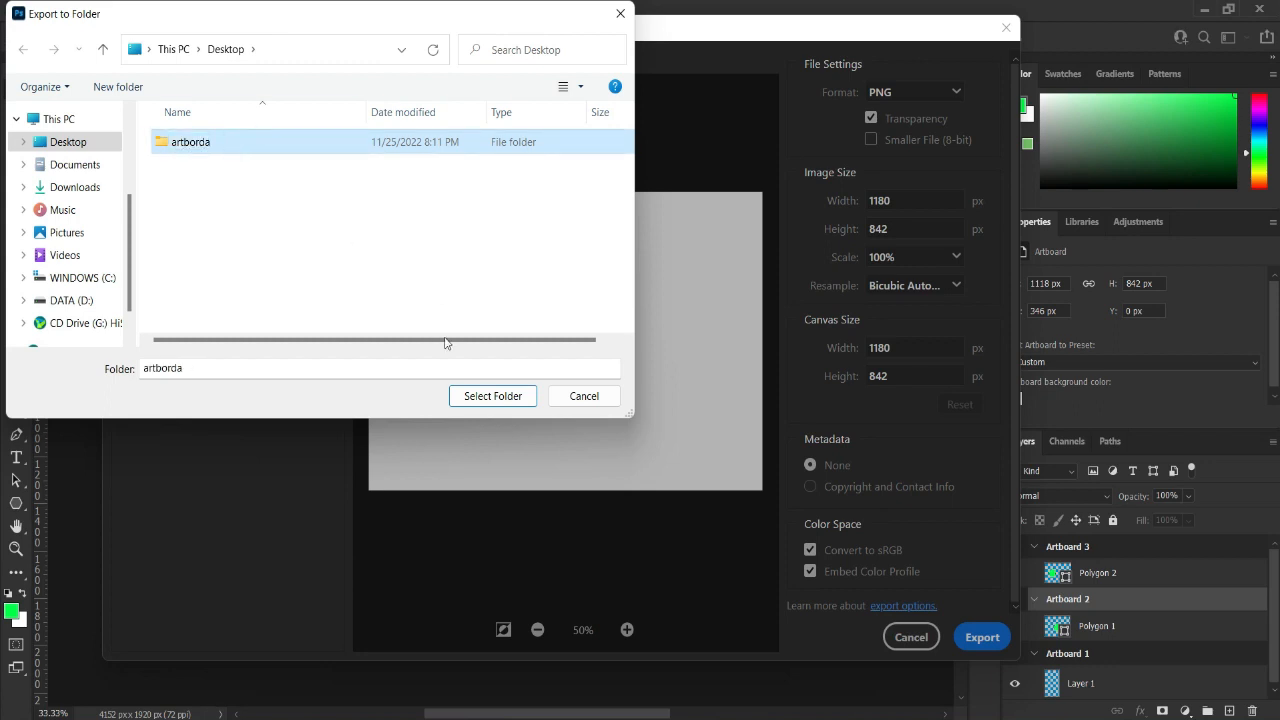
{"action": "left_click", "coordinate": [480, 395]}
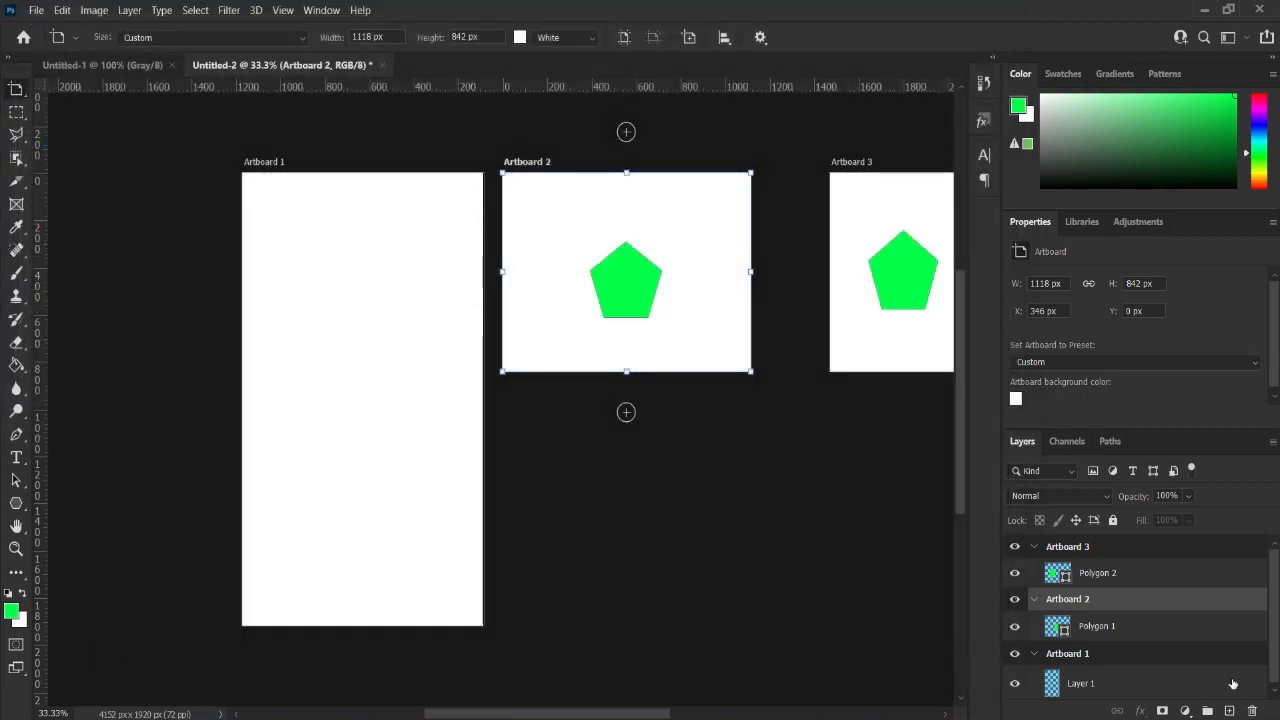
- Switch to the desktop, examine the exported images in the artborda folder, and return to Photoshop
{"action": "left_click", "coordinate": [1204, 9]}
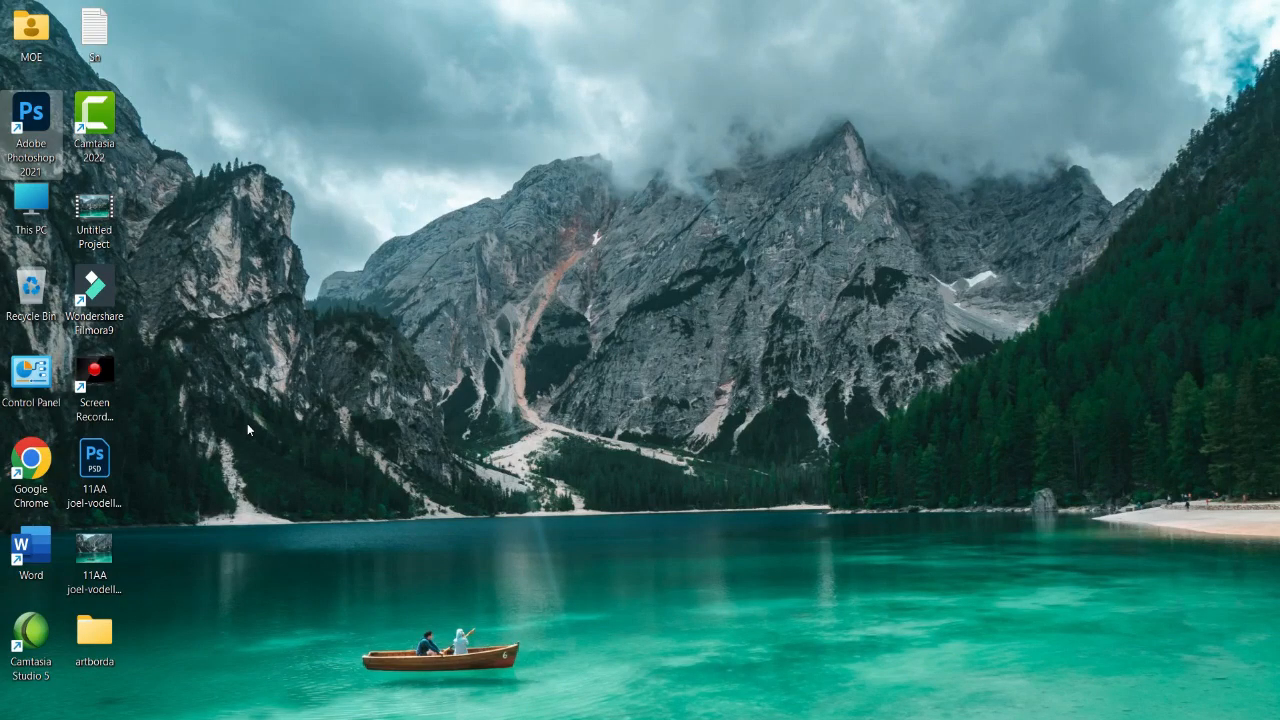
{"action": "double_click", "coordinate": [118, 618]}
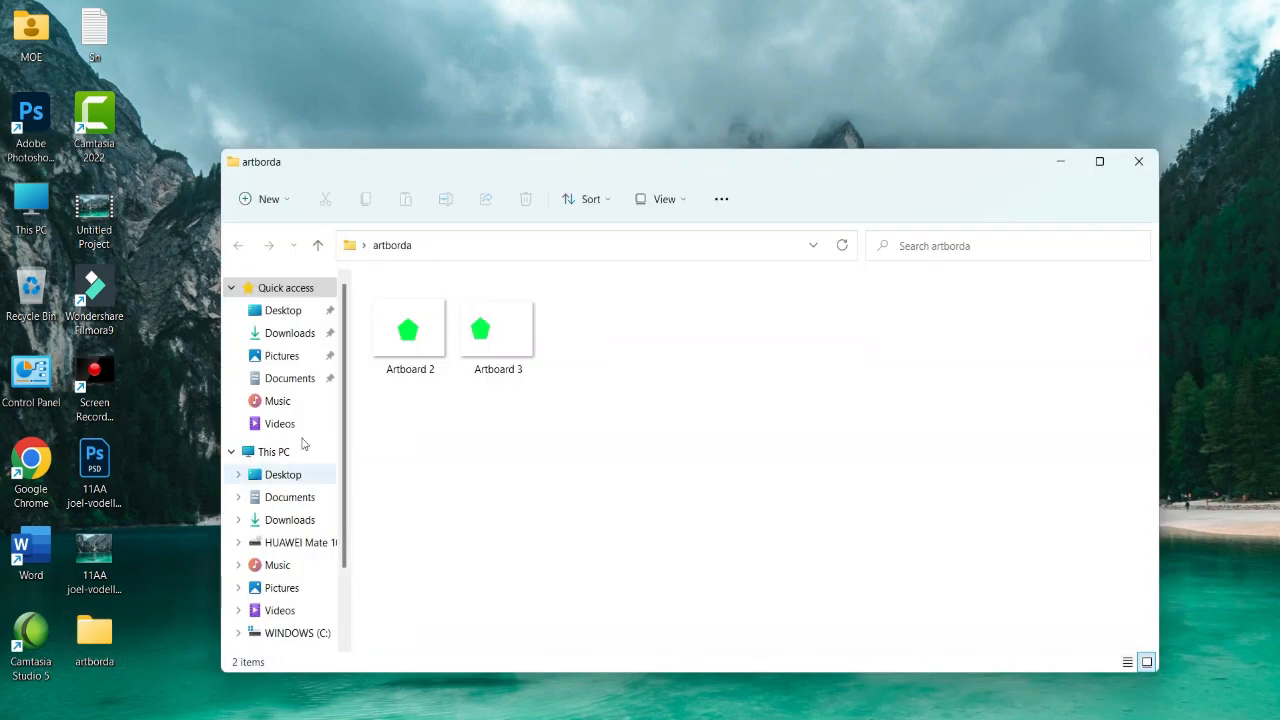
{"action": "left_click", "coordinate": [443, 334]}
{"action": "left_click", "coordinate": [532, 341]}
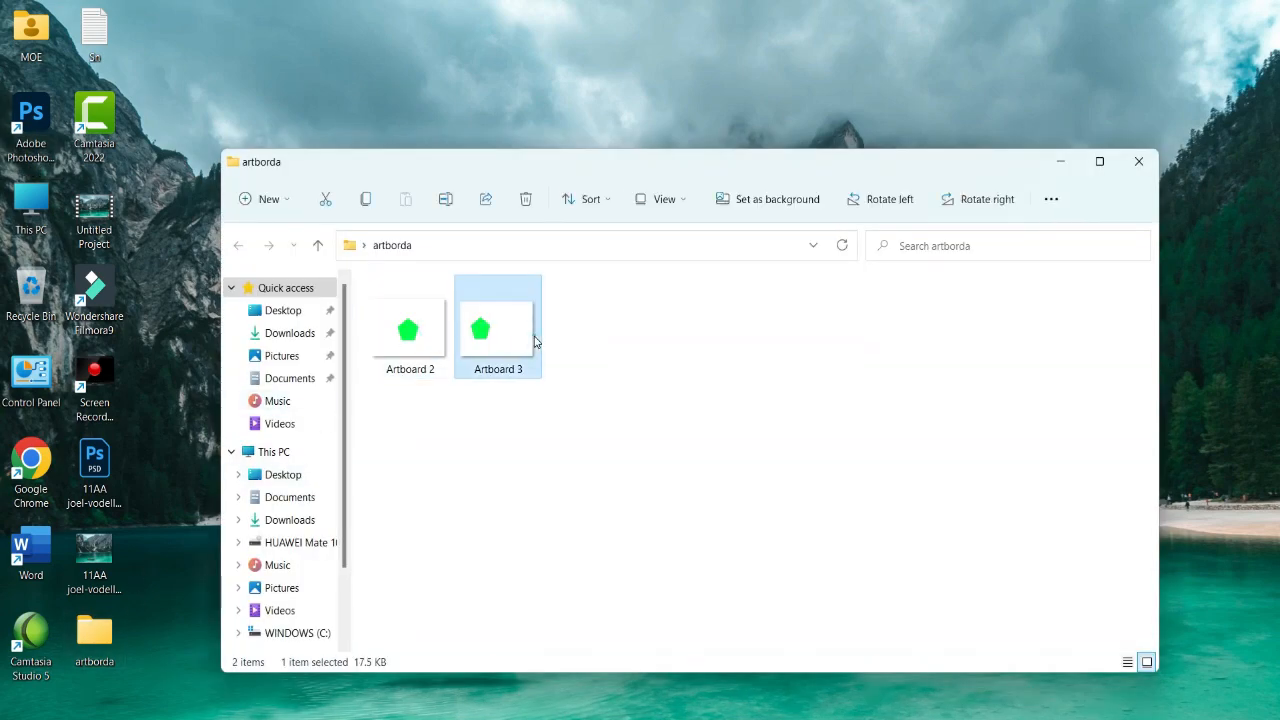
{"action": "left_click", "coordinate": [612, 345]}
{"action": "left_click", "coordinate": [325, 718]}
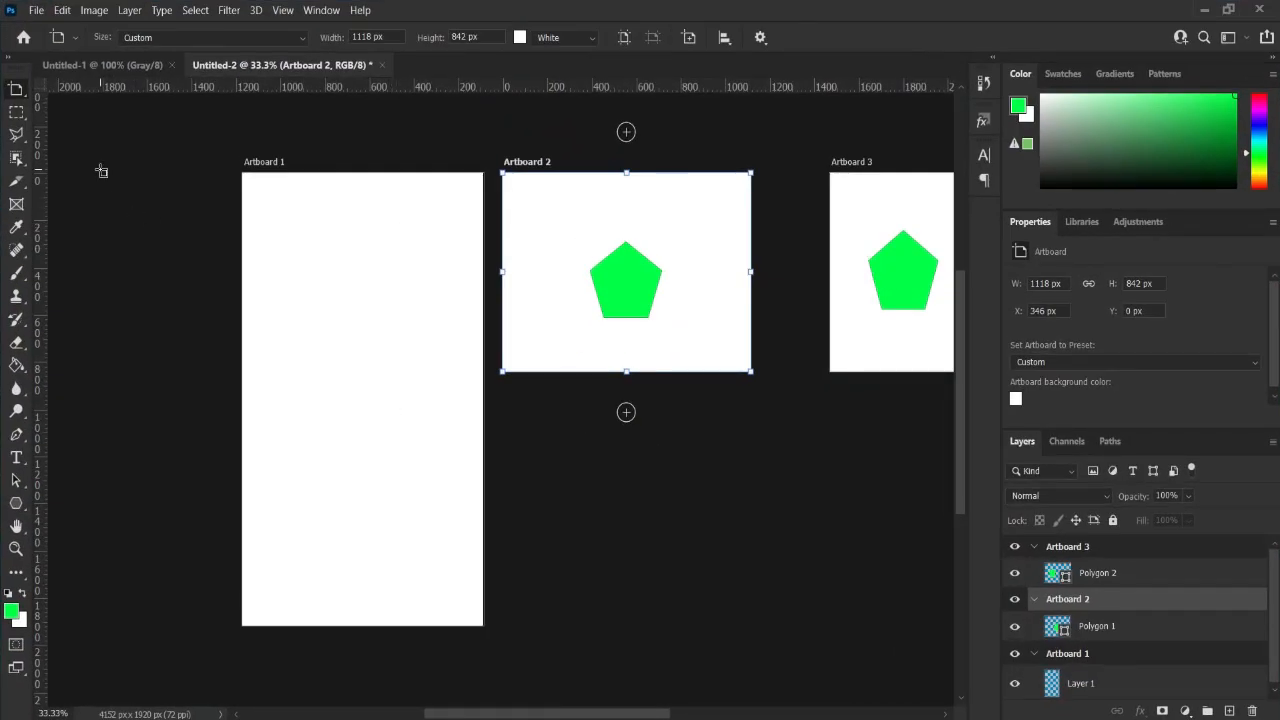
- Start an Artboards to PDF export and set its destination to the artborda folder on the Desktop
{"action": "left_click", "coordinate": [36, 10]}
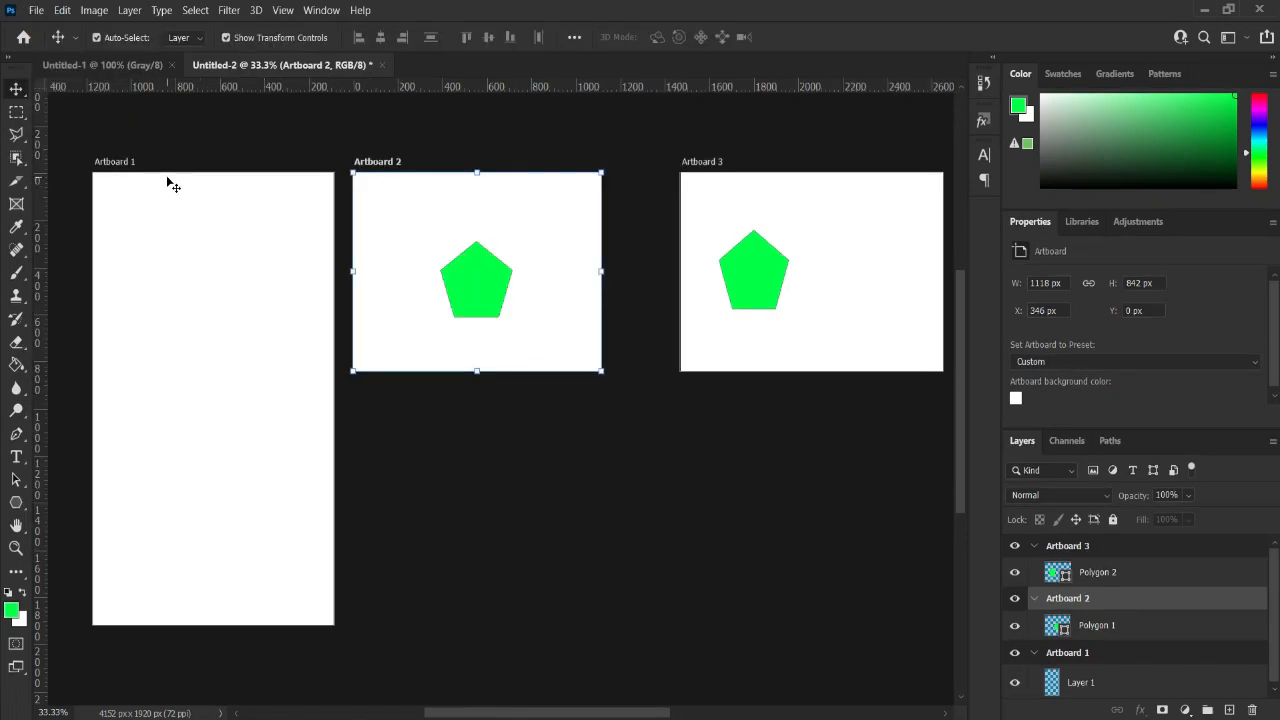
{"action": "left_click", "coordinate": [38, 10]}
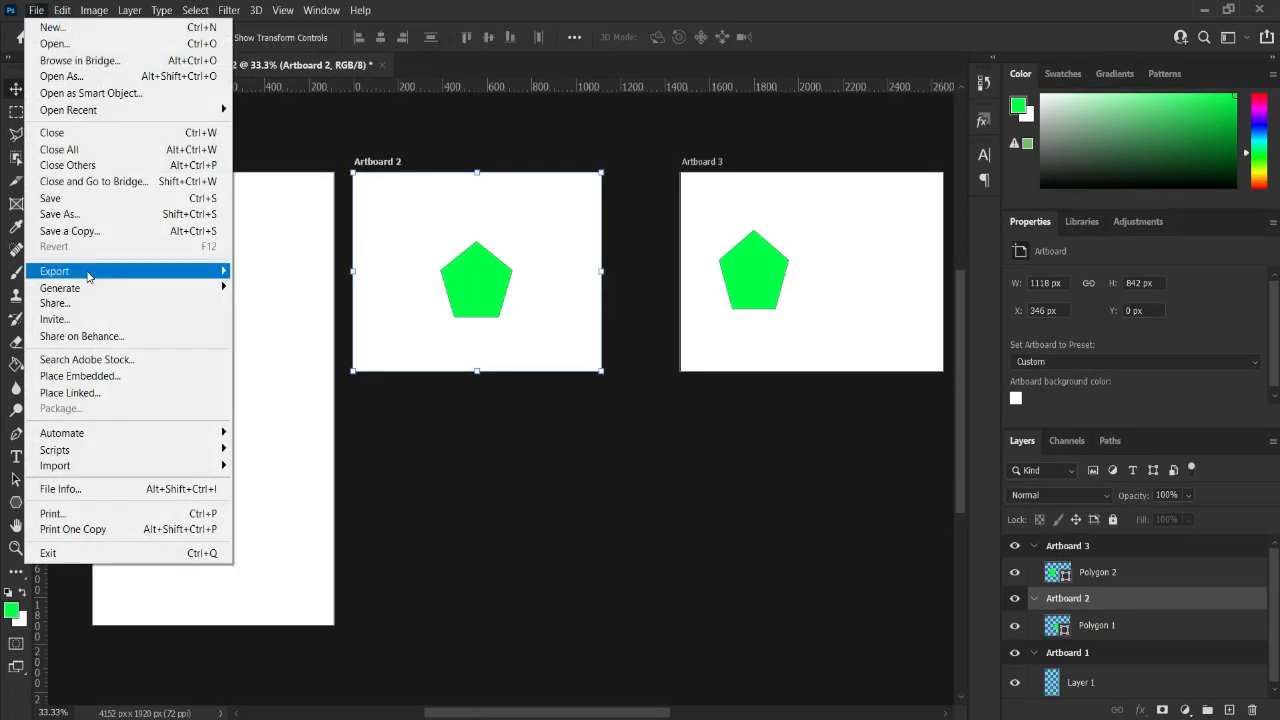
{"action": "mouse_move", "coordinate": [145, 274]}
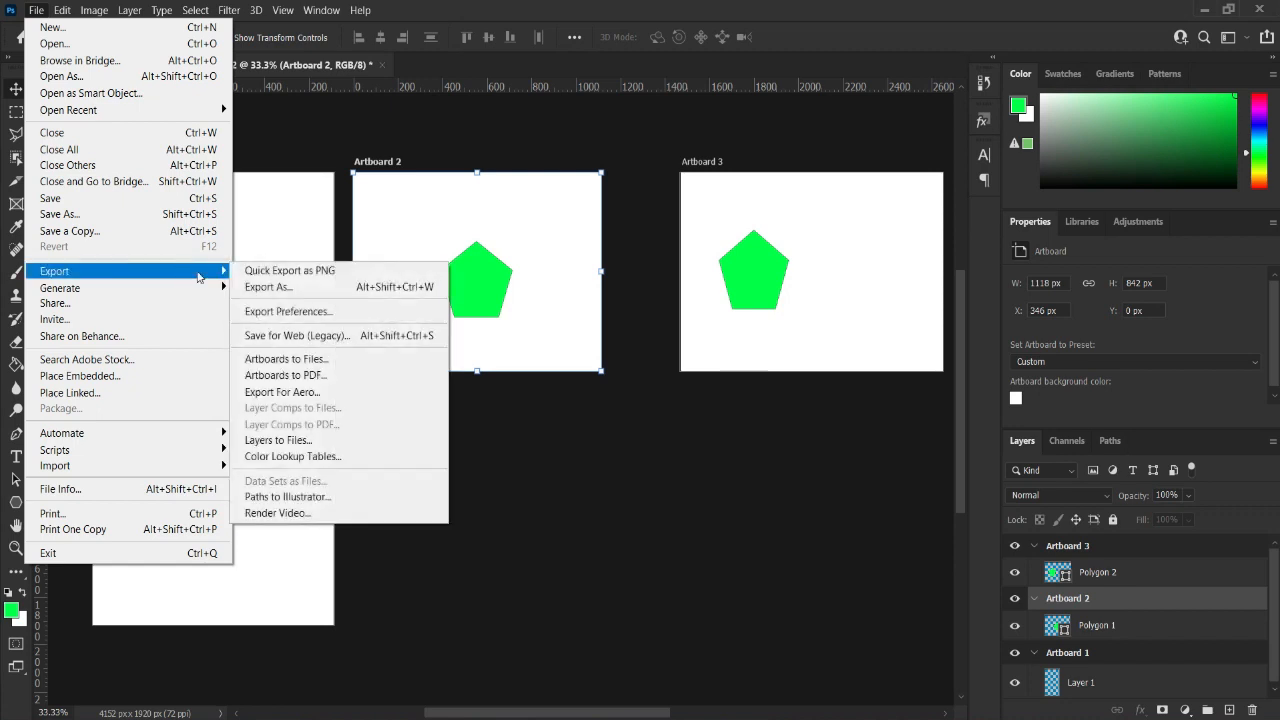
{"action": "left_click", "coordinate": [290, 375]}
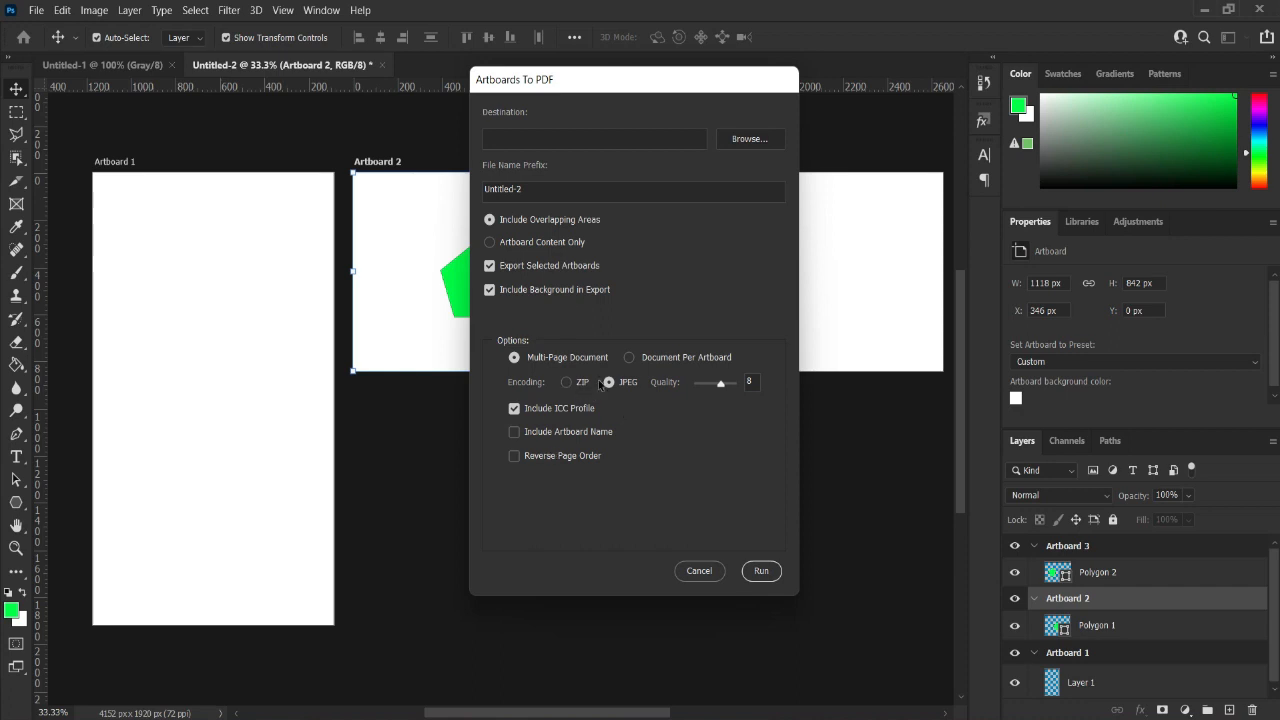
{"action": "left_click", "coordinate": [761, 571]}
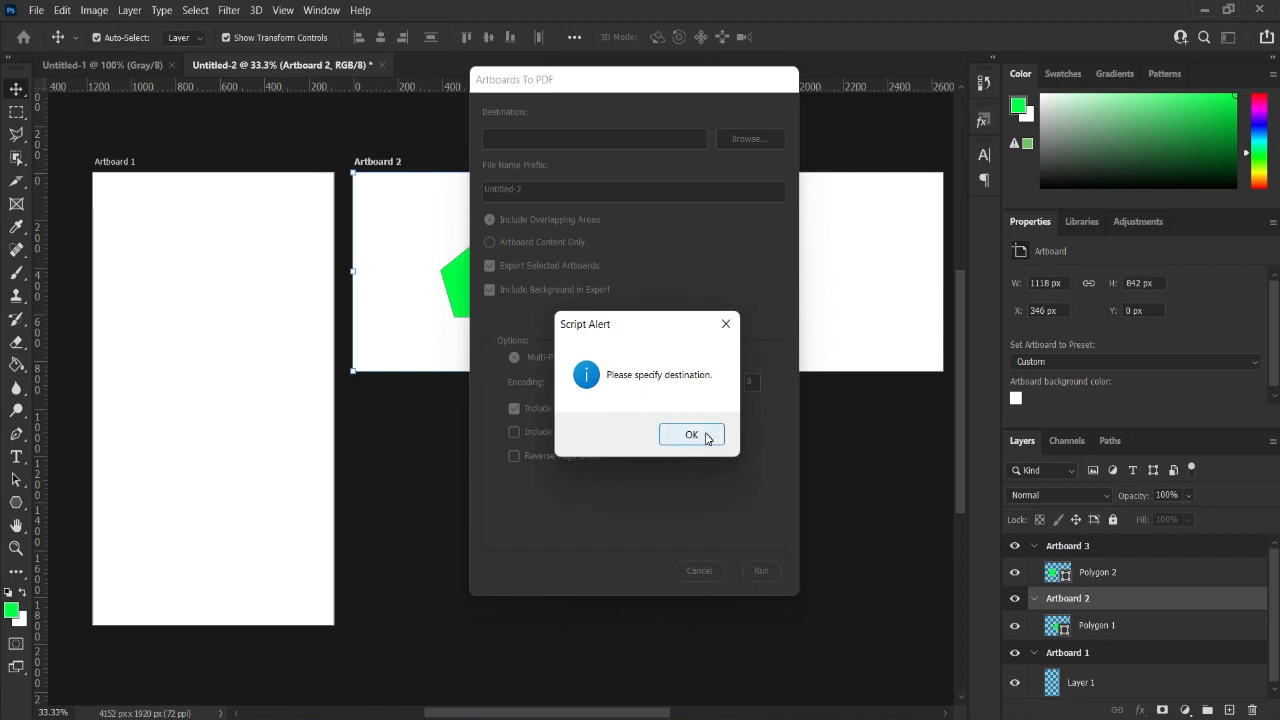
{"action": "left_click", "coordinate": [726, 324]}
{"action": "left_click", "coordinate": [741, 143]}
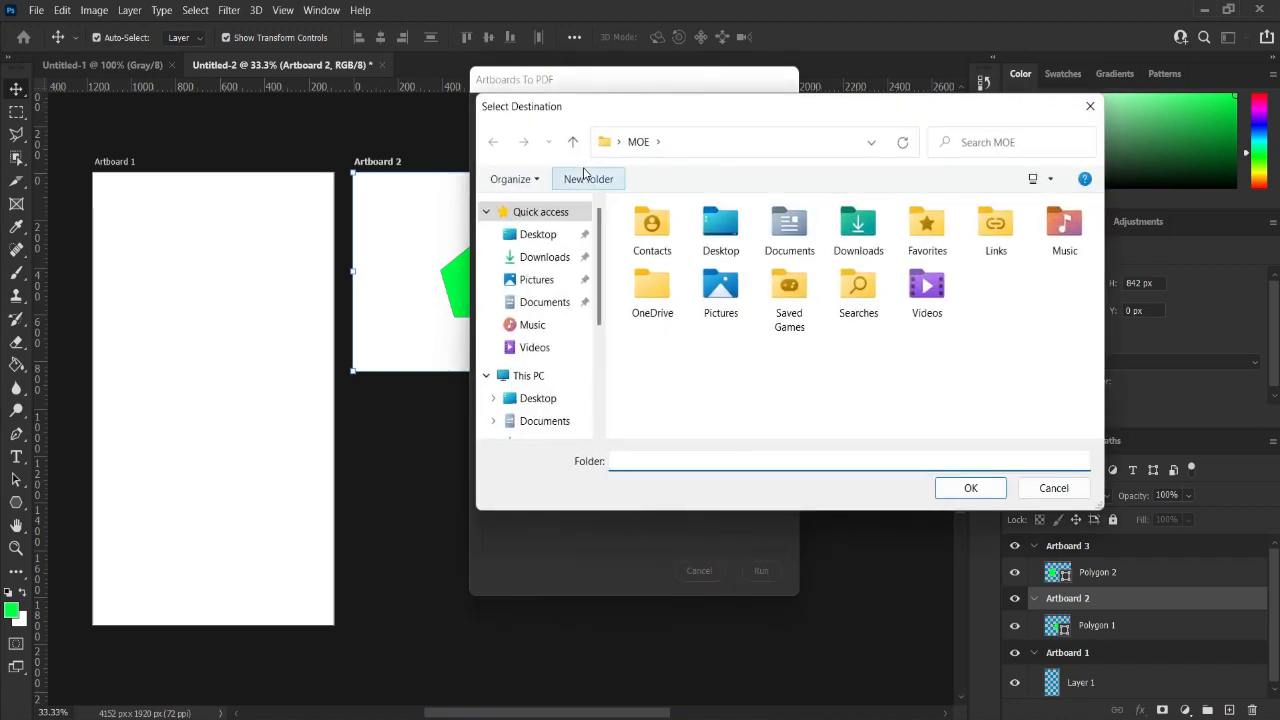
{"action": "left_click", "coordinate": [557, 238]}
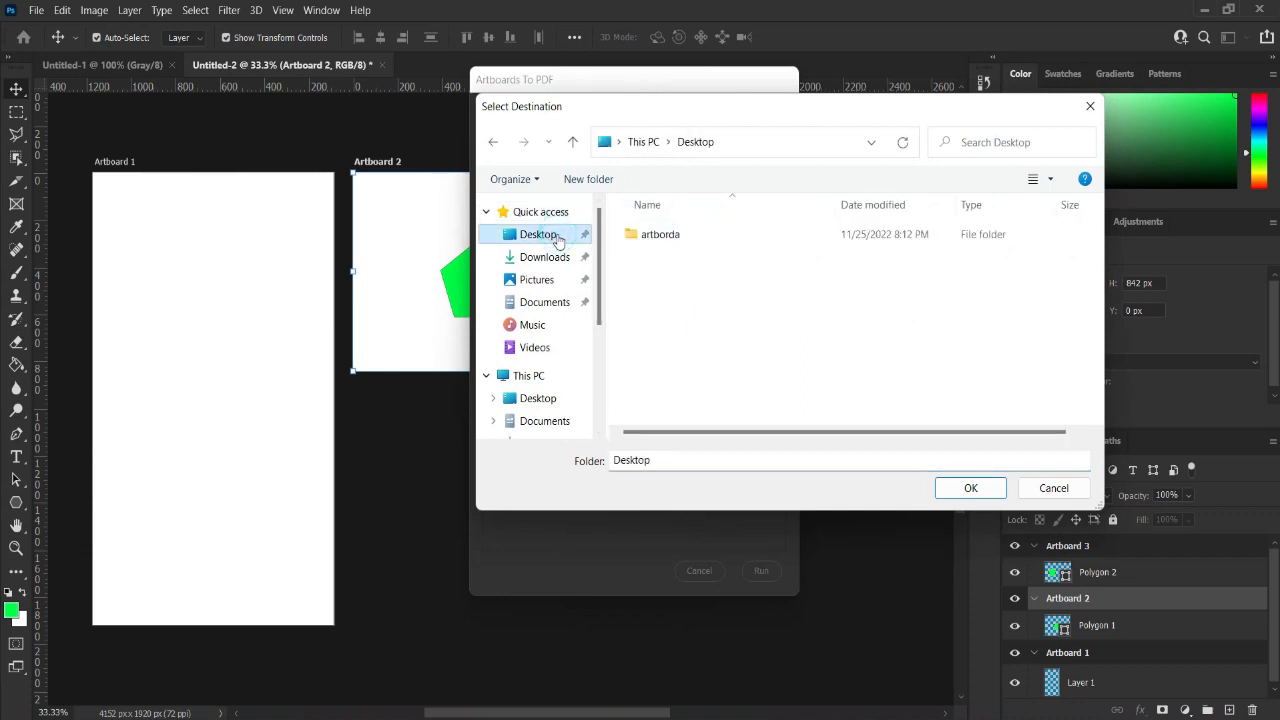
{"action": "double_click", "coordinate": [645, 232]}
{"action": "left_click", "coordinate": [968, 488]}
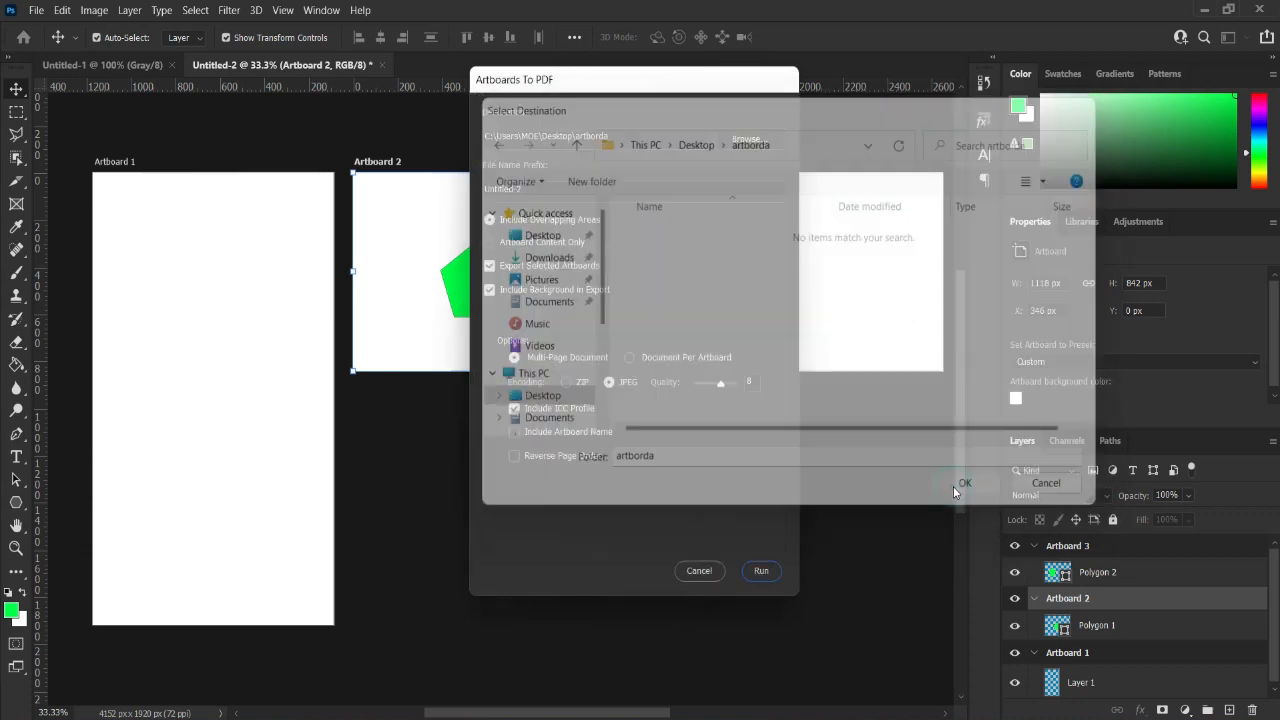
- Run the multi-page PDF export with the file name prefix Untitled-2 and JPEG encoding at quality 8
{"action": "left_click", "coordinate": [563, 189]}
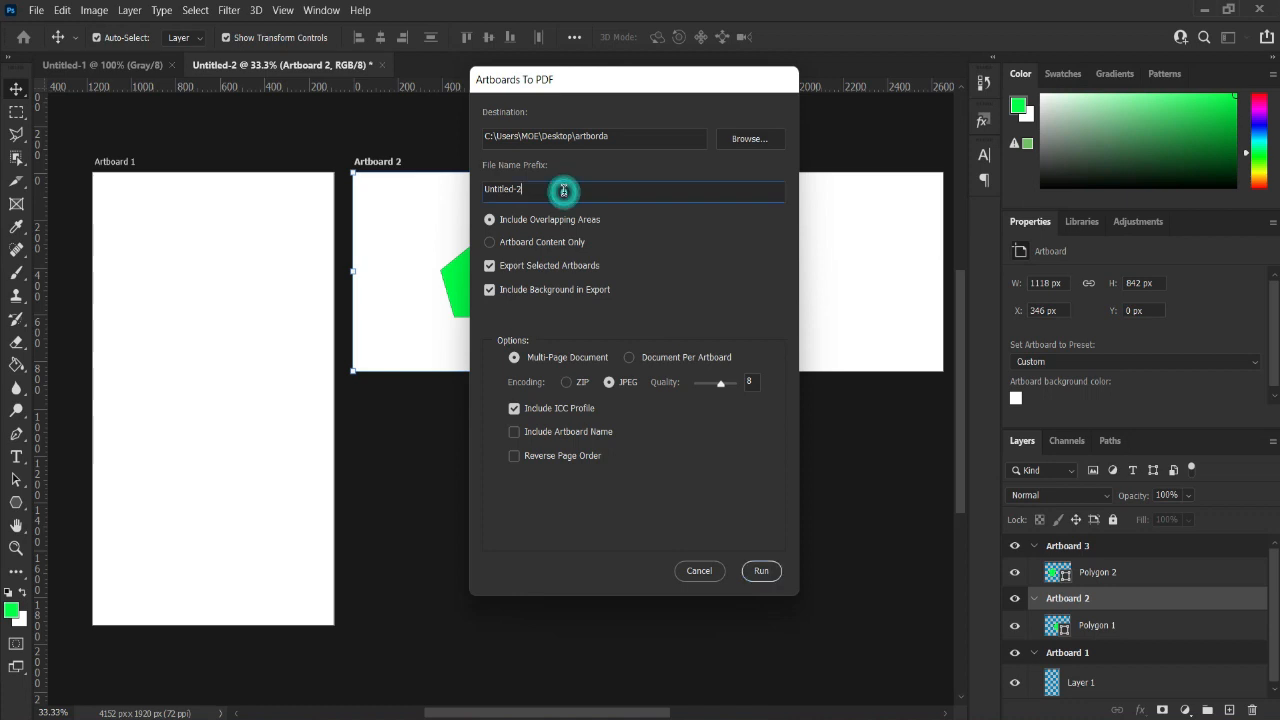
{"action": "left_click", "coordinate": [762, 571]}
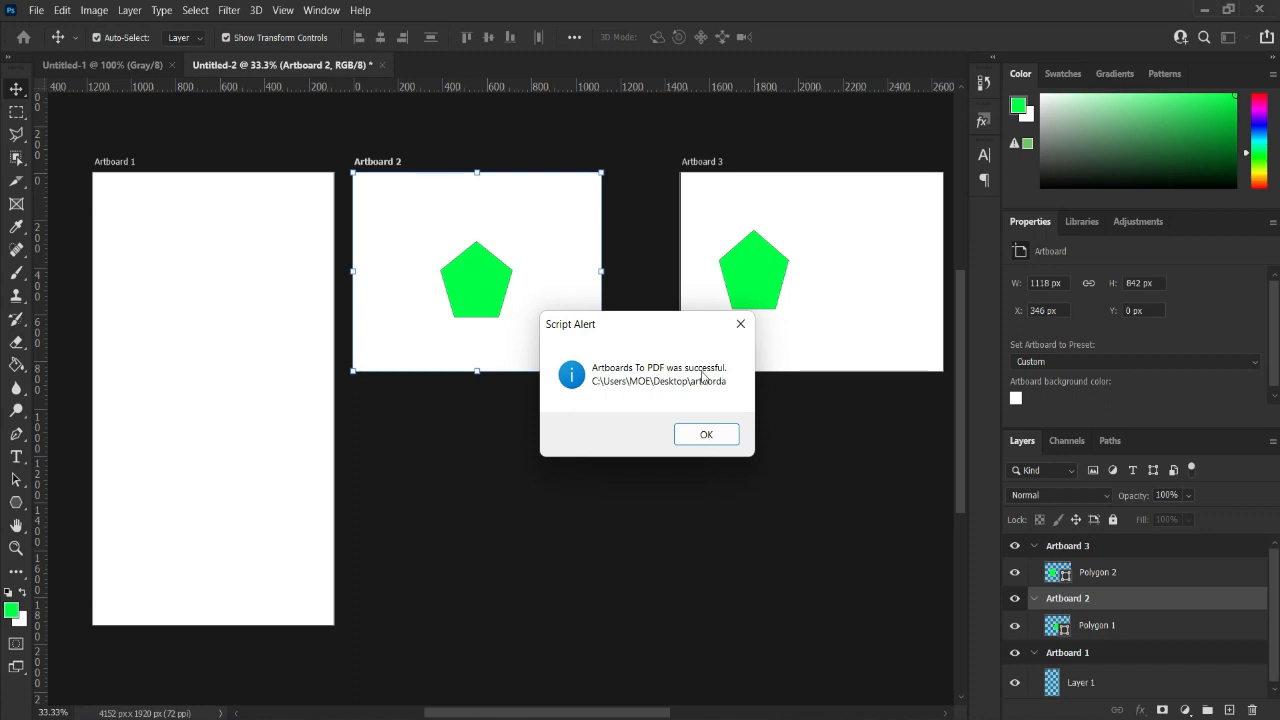
{"action": "left_click", "coordinate": [706, 436]}
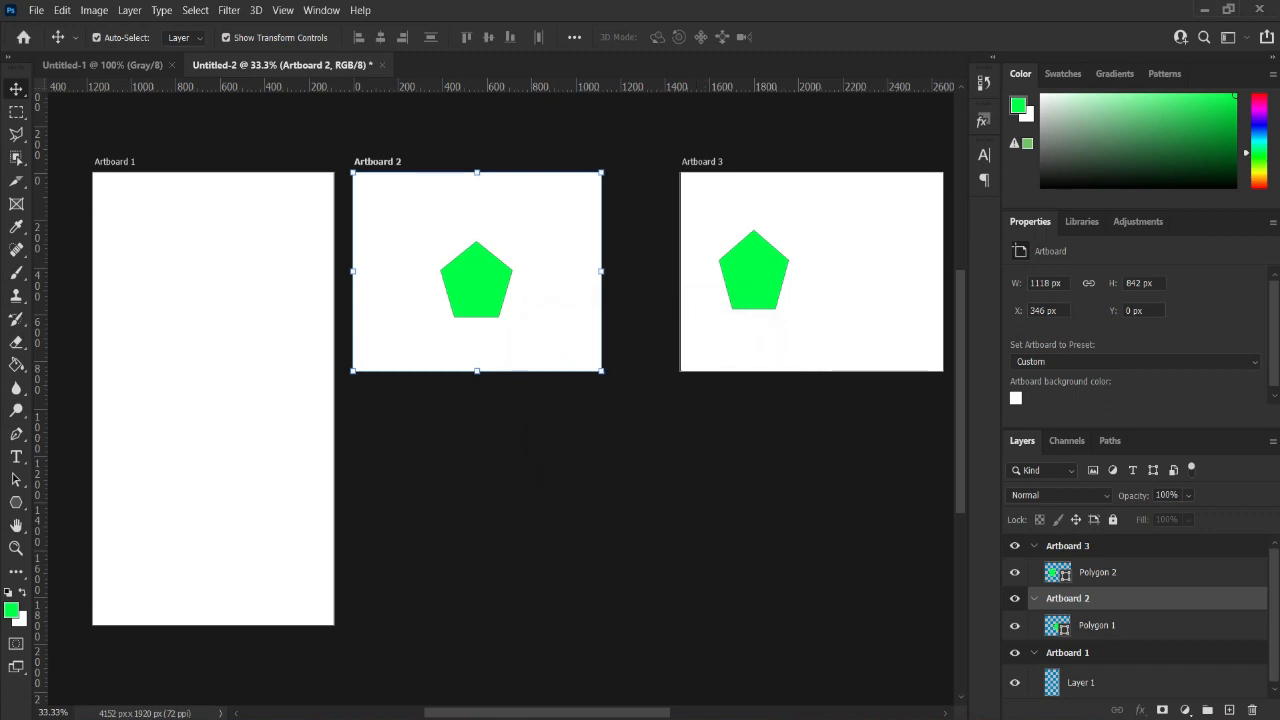
- Switch to the artborda folder on the desktop and open the exported Untitled-2 PDF
{"action": "key", "text": "alt+Tab"}
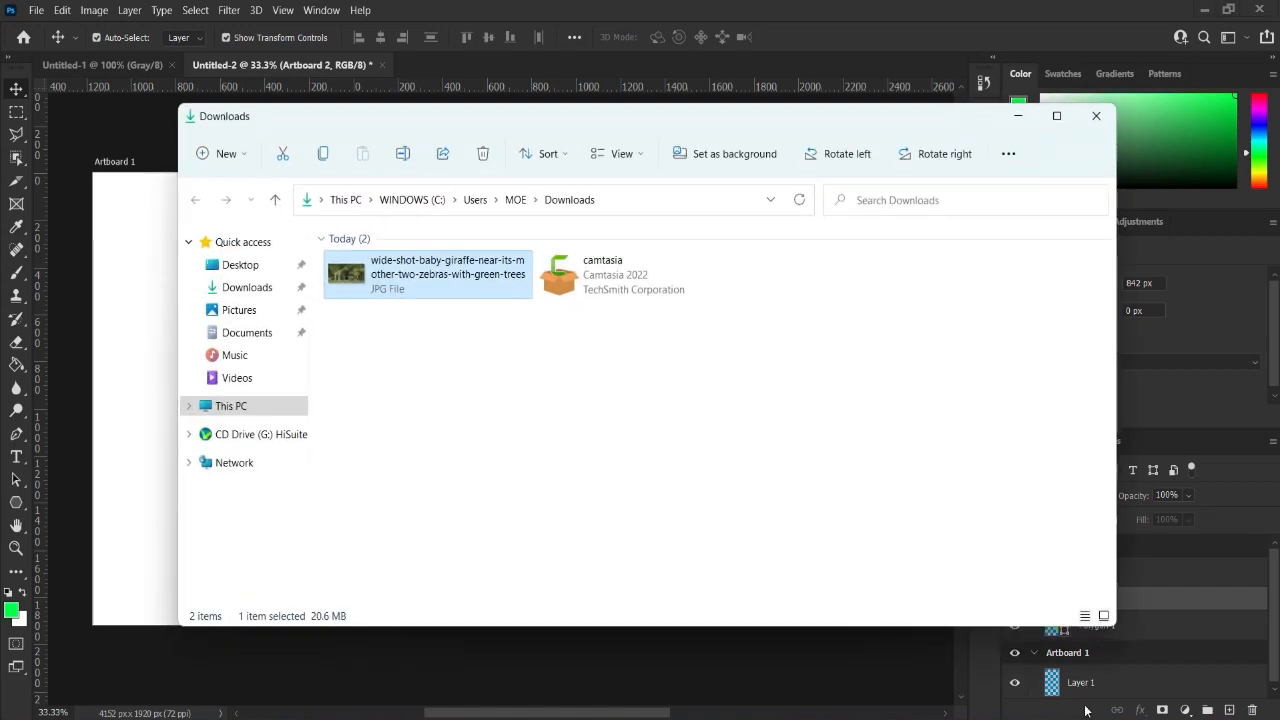
{"action": "left_click", "coordinate": [1277, 718]}
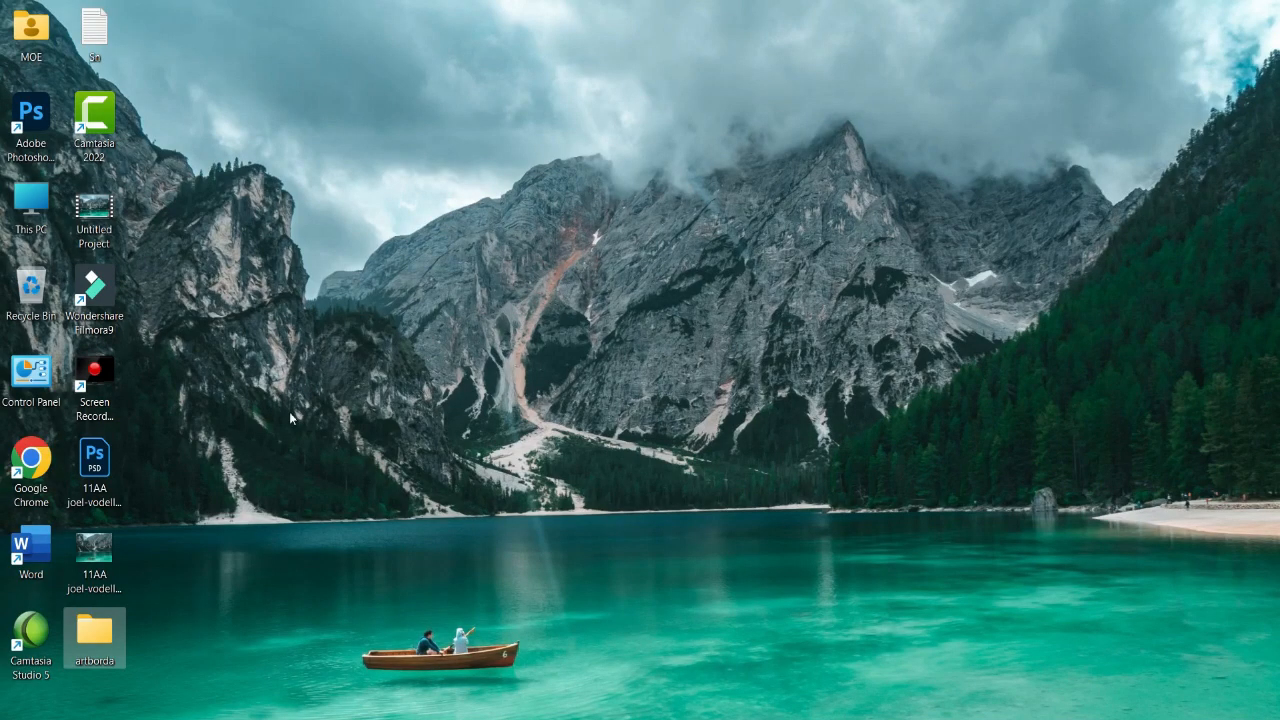
{"action": "double_click", "coordinate": [97, 640]}
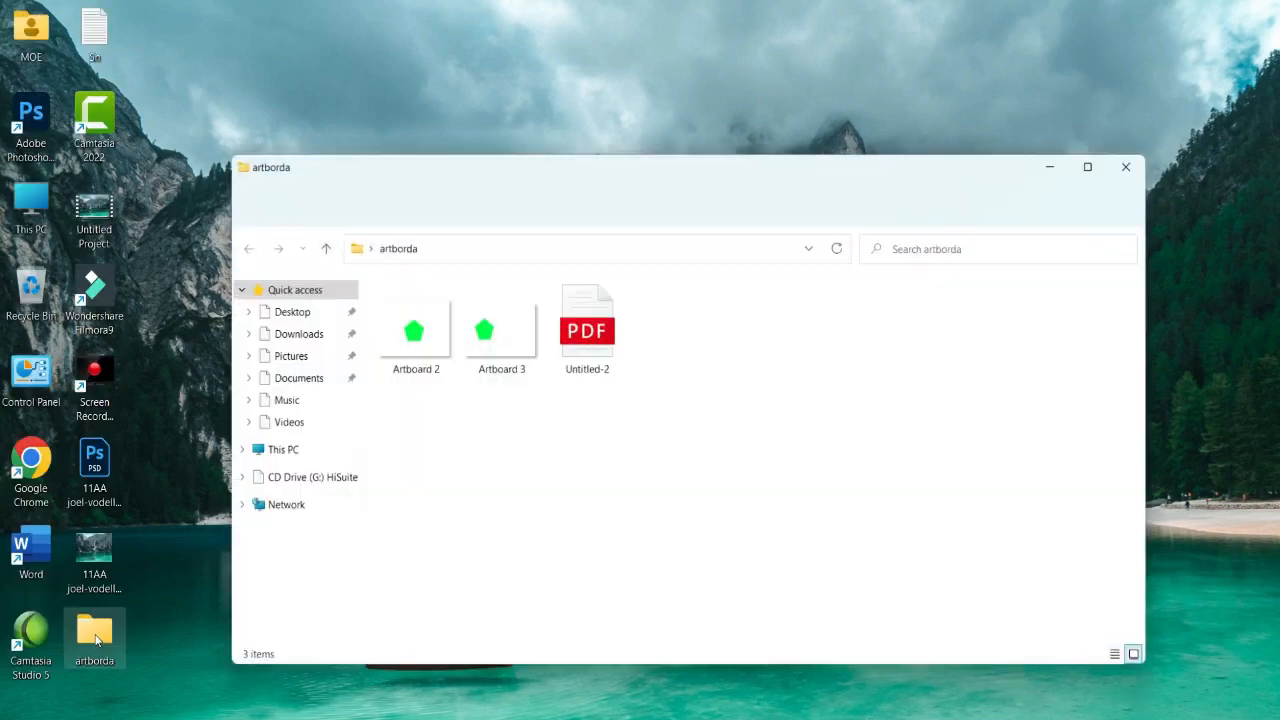
{"action": "left_click", "coordinate": [600, 333]}
{"action": "double_click", "coordinate": [600, 333]}
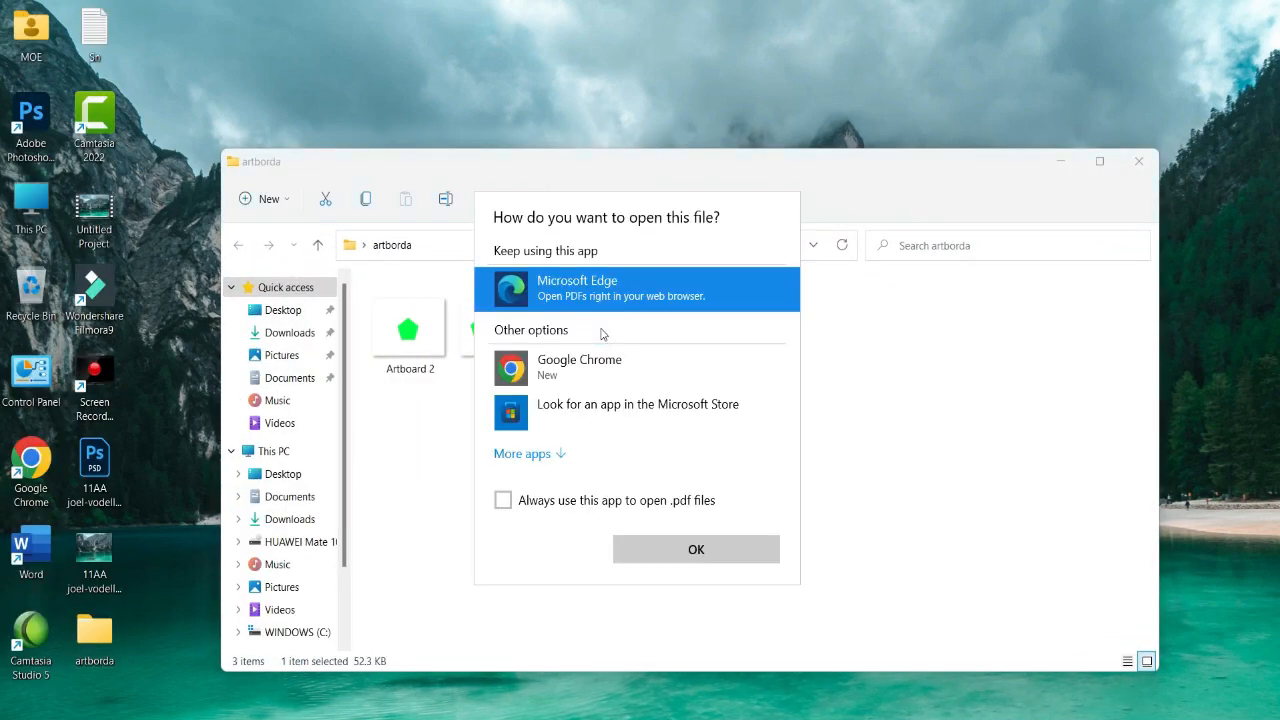